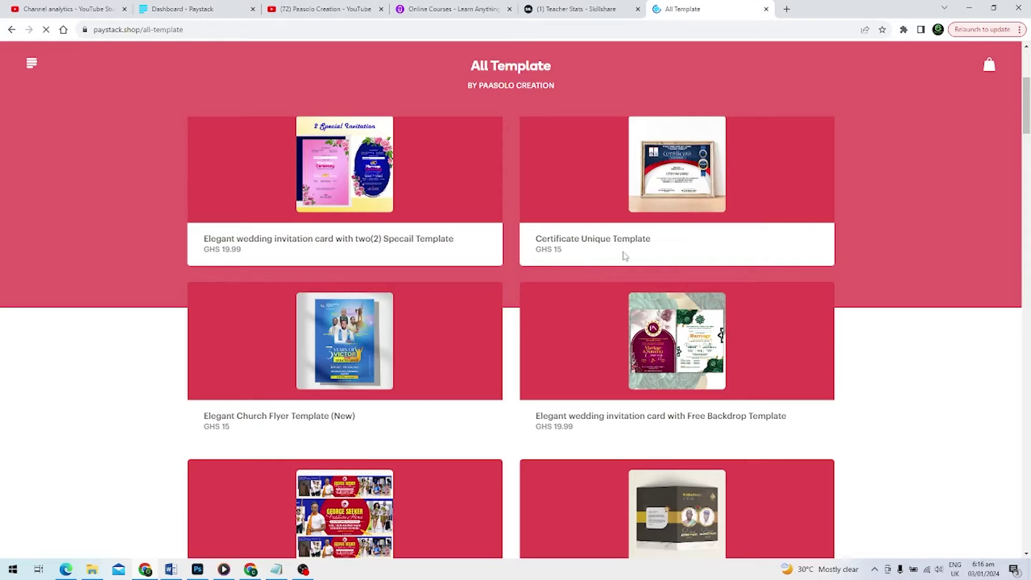
Step: Scroll through the storefront's All Template design listings, then bring up Photoshop's New Document dialog
{"action": "scroll", "coordinate": [628, 258], "scroll_direction": "down", "scroll_amount": 8}
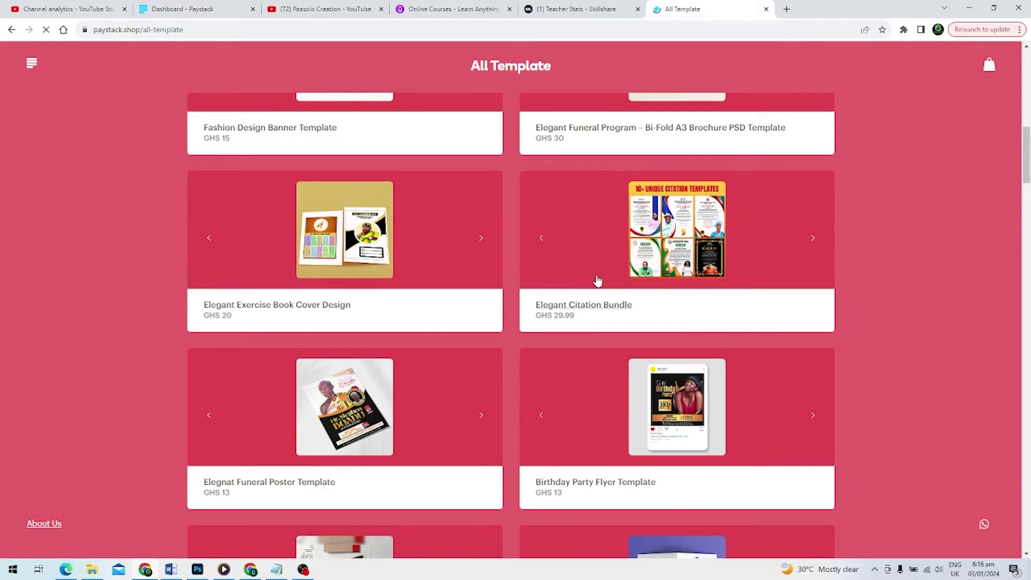
{"action": "scroll", "coordinate": [596, 281], "scroll_direction": "up", "scroll_amount": 4}
{"action": "scroll", "coordinate": [598, 281], "scroll_direction": "down", "scroll_amount": 5}
{"action": "scroll", "coordinate": [598, 281], "scroll_direction": "down", "scroll_amount": 18}
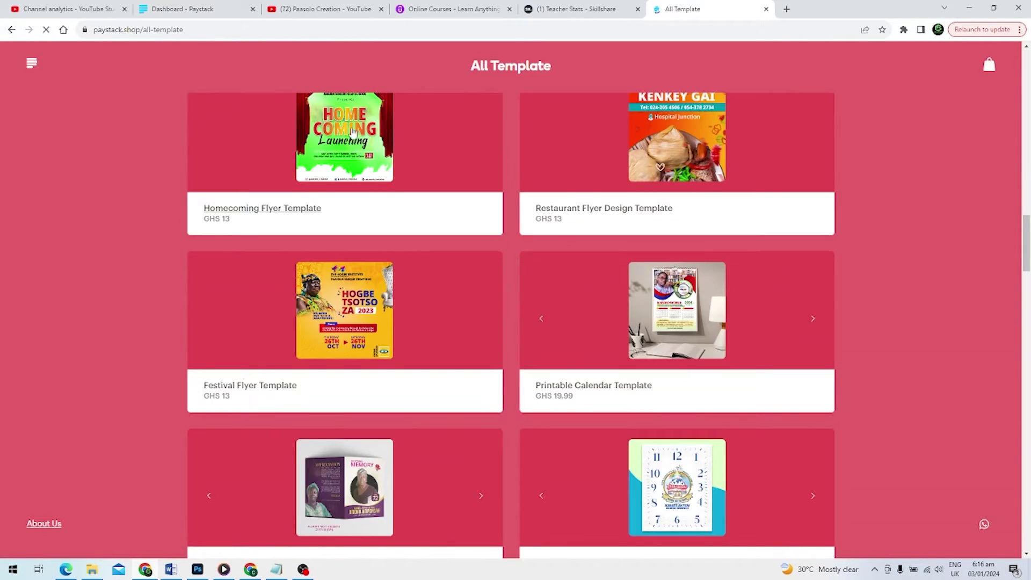
{"action": "scroll", "coordinate": [388, 205], "scroll_direction": "down", "scroll_amount": 3}
{"action": "scroll", "coordinate": [376, 161], "scroll_direction": "up", "scroll_amount": 10}
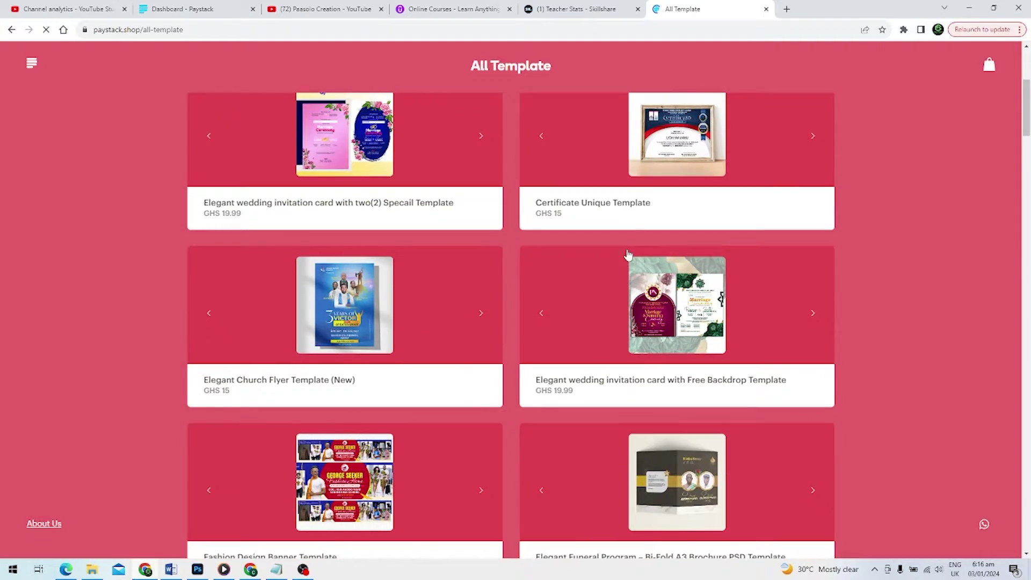
{"action": "scroll", "coordinate": [626, 258], "scroll_direction": "down", "scroll_amount": 4}
{"action": "key", "text": "ctrl+n"}
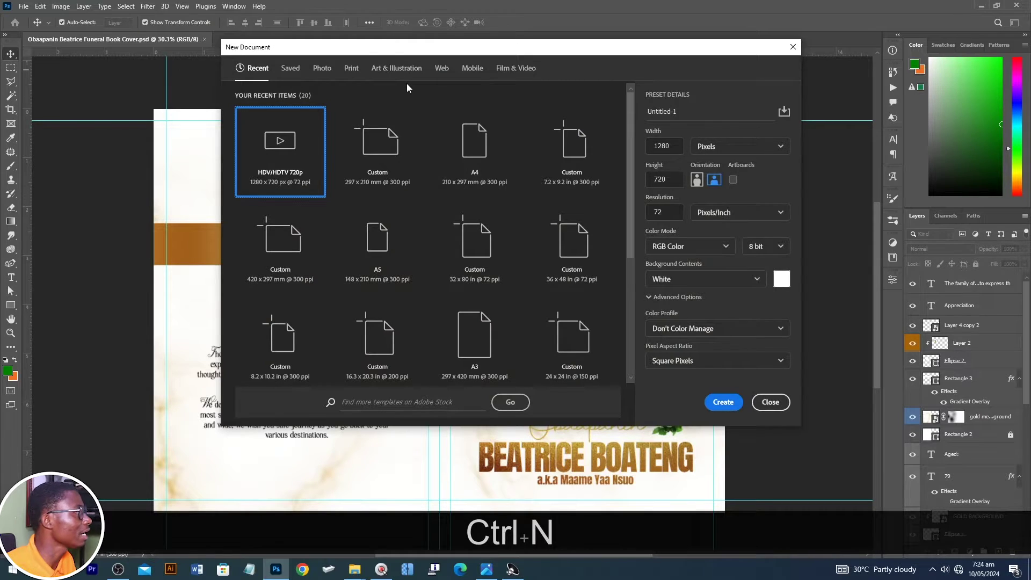
Step: Create a blank A4 landscape document (297 × 210 mm, 300 ppi) and fit it on screen
{"action": "left_click", "coordinate": [352, 69]}
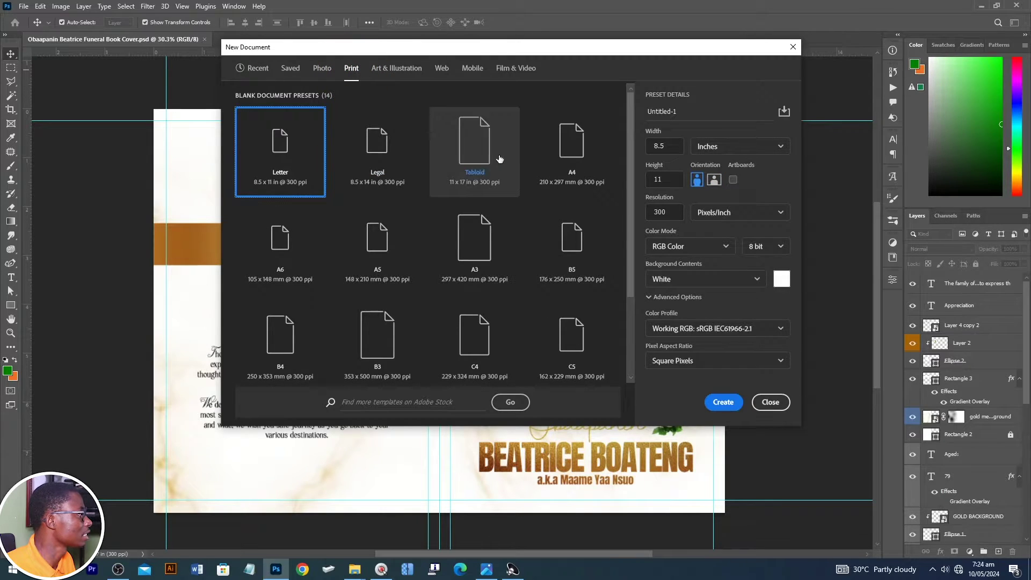
{"action": "left_click", "coordinate": [574, 155]}
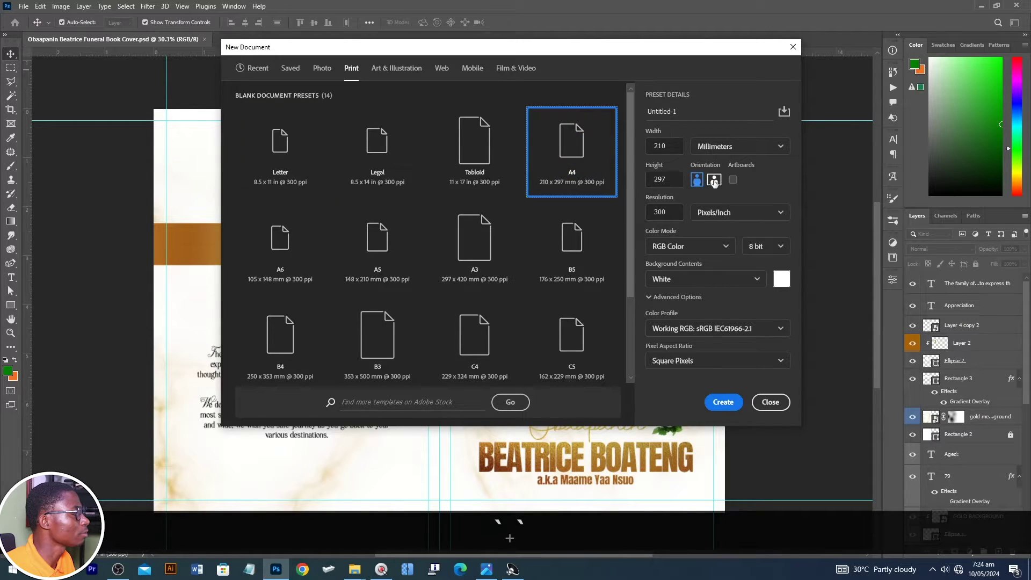
{"action": "left_click", "coordinate": [717, 182]}
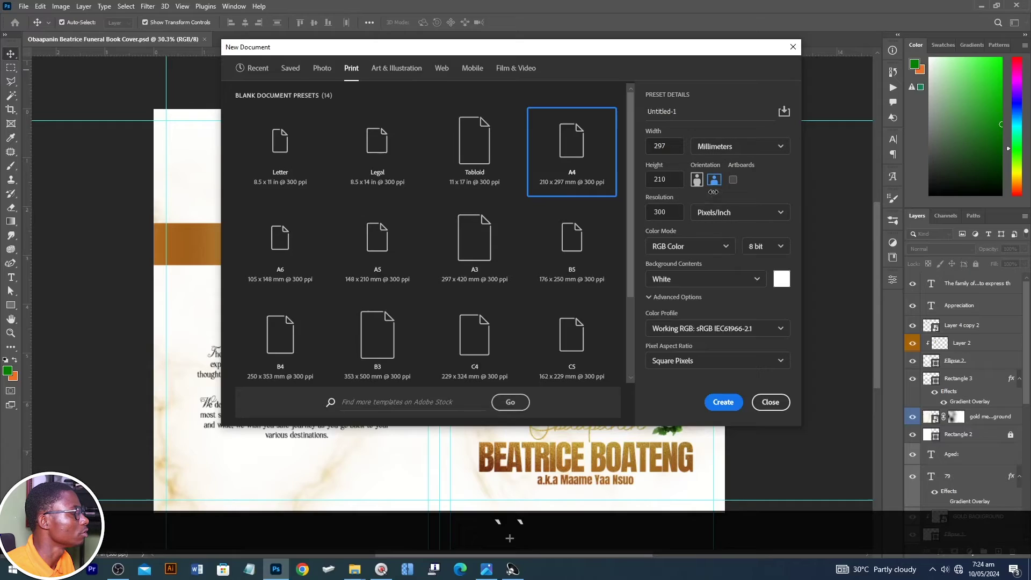
{"action": "left_click", "coordinate": [715, 404]}
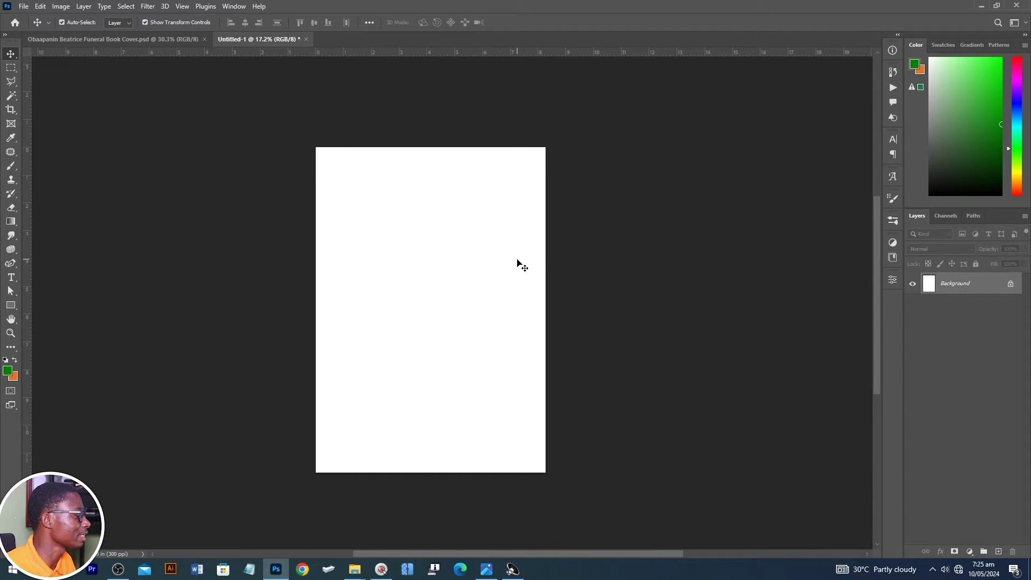
{"action": "key", "text": "F1"}
{"action": "key", "text": "F1"}
{"action": "key", "text": "F1"}
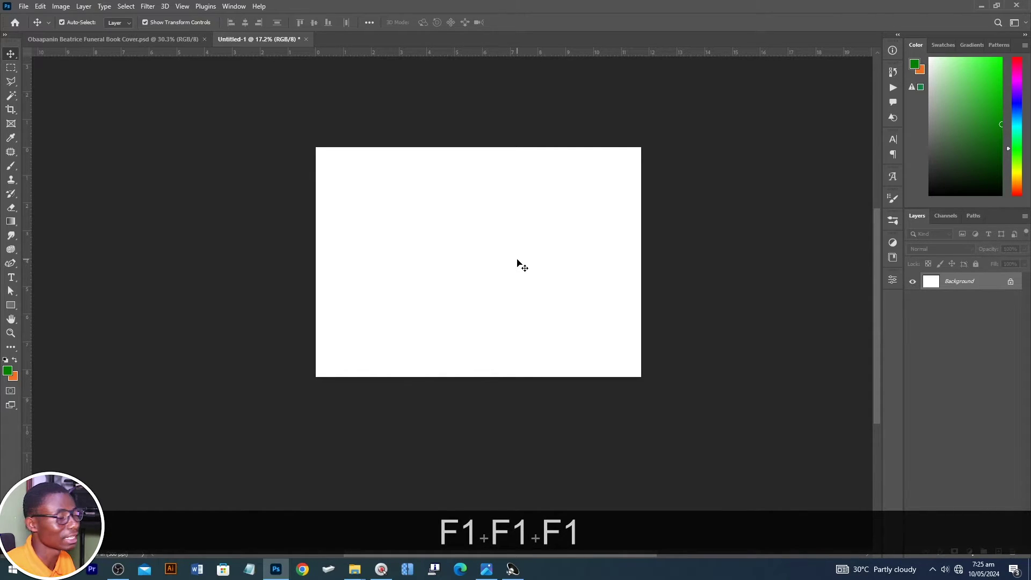
{"action": "scroll", "coordinate": [520, 278], "scroll_direction": "up", "scroll_amount": 1}
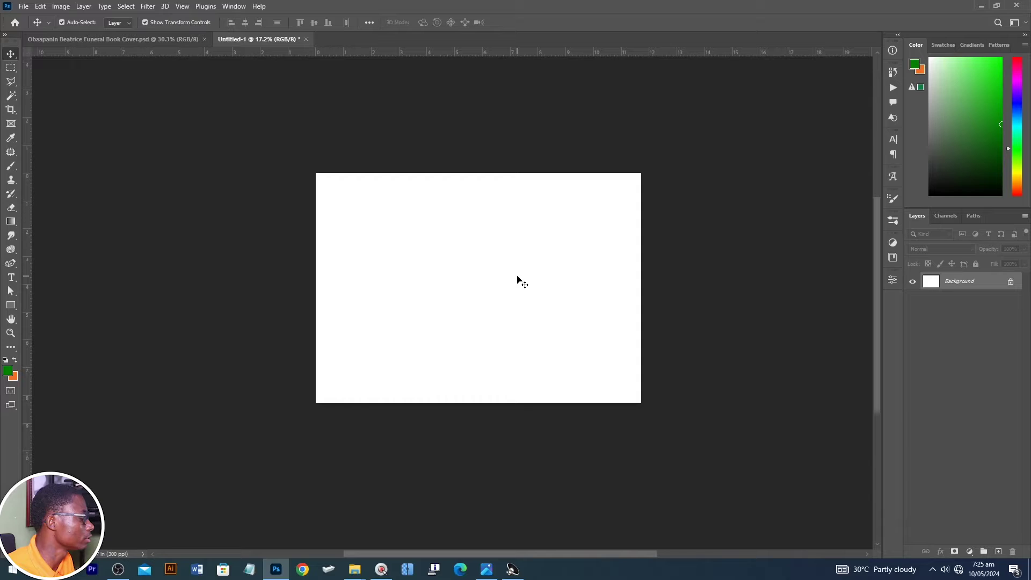
{"action": "key", "text": "ctrl+0"}
{"action": "key", "text": "alt"}
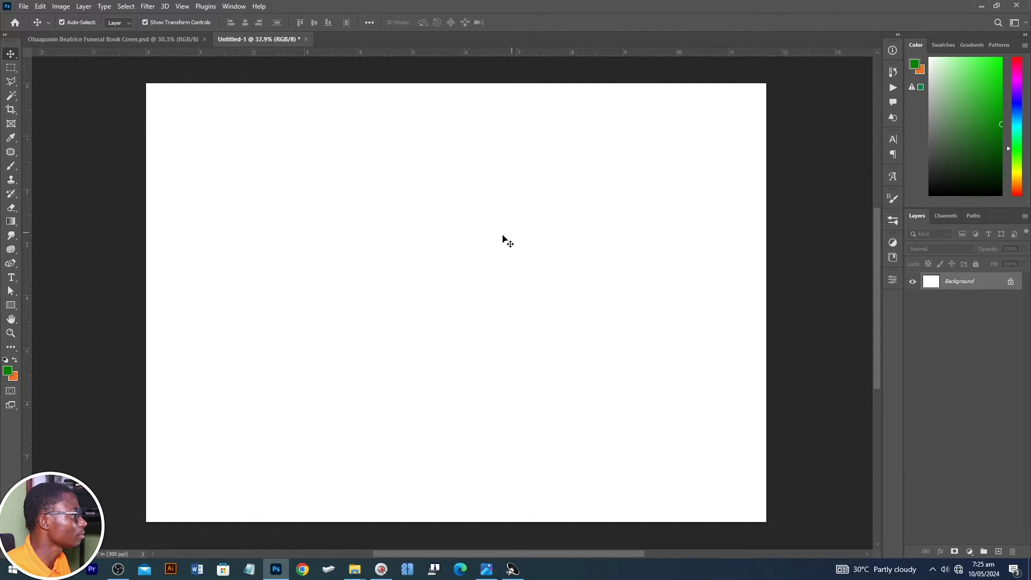
Step: Start a New Guide Layout with Columns turned off and Margin guides turned on
{"action": "left_click", "coordinate": [188, 8]}
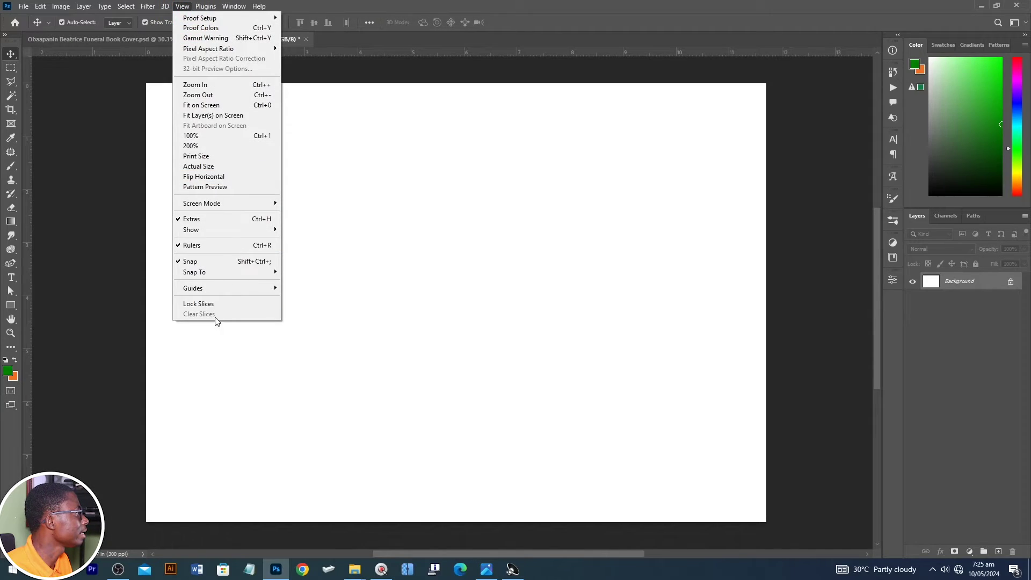
{"action": "mouse_move", "coordinate": [228, 289]}
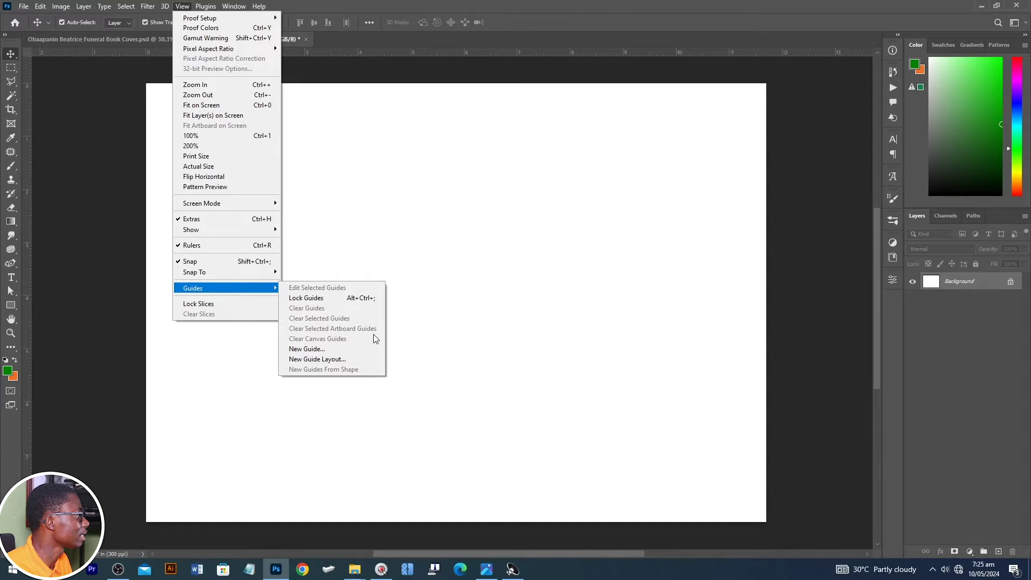
{"action": "left_click", "coordinate": [329, 359]}
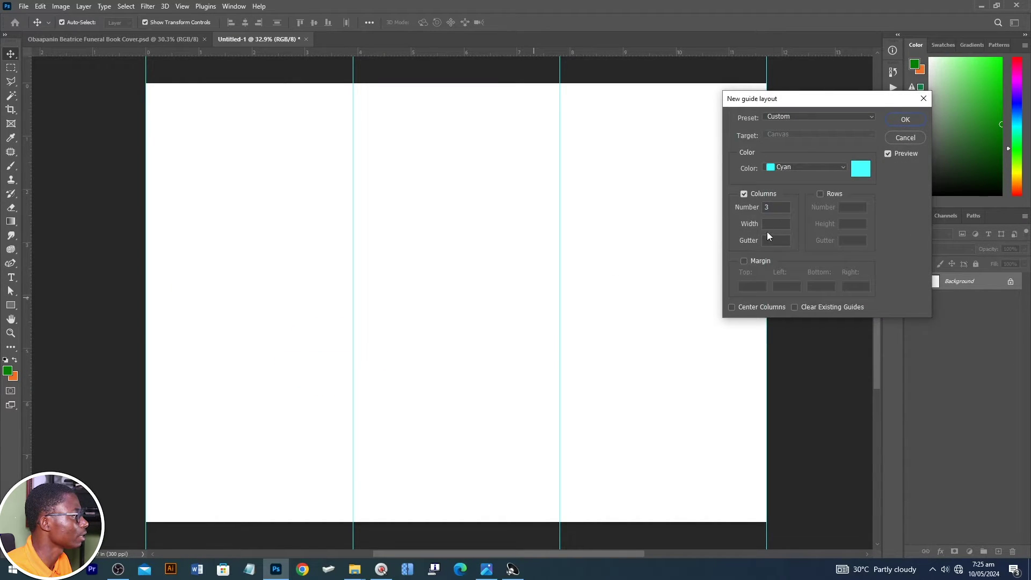
{"action": "left_click", "coordinate": [745, 195]}
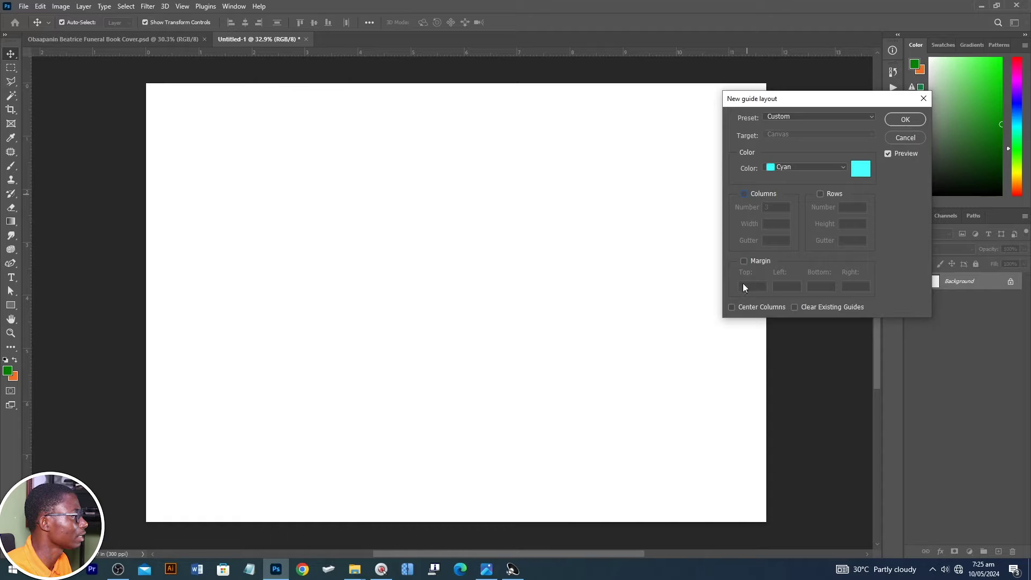
{"action": "left_click", "coordinate": [746, 261]}
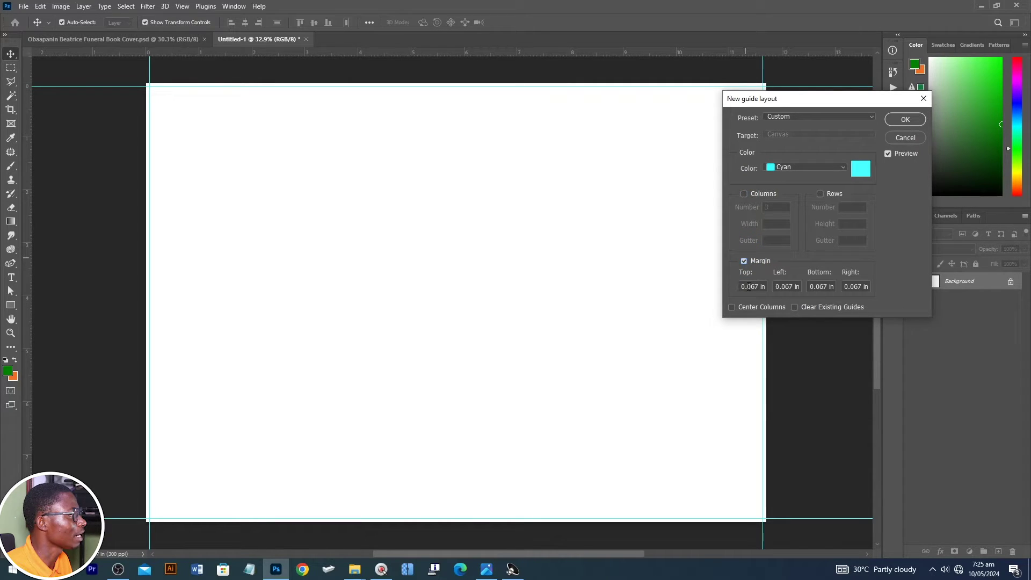
{"action": "scroll", "coordinate": [756, 287], "scroll_direction": "up", "scroll_amount": 3}
{"action": "scroll", "coordinate": [756, 288], "scroll_direction": "down", "scroll_amount": 1}
{"action": "scroll", "coordinate": [751, 292], "scroll_direction": "down", "scroll_amount": 1}
{"action": "scroll", "coordinate": [750, 292], "scroll_direction": "down", "scroll_amount": 1}
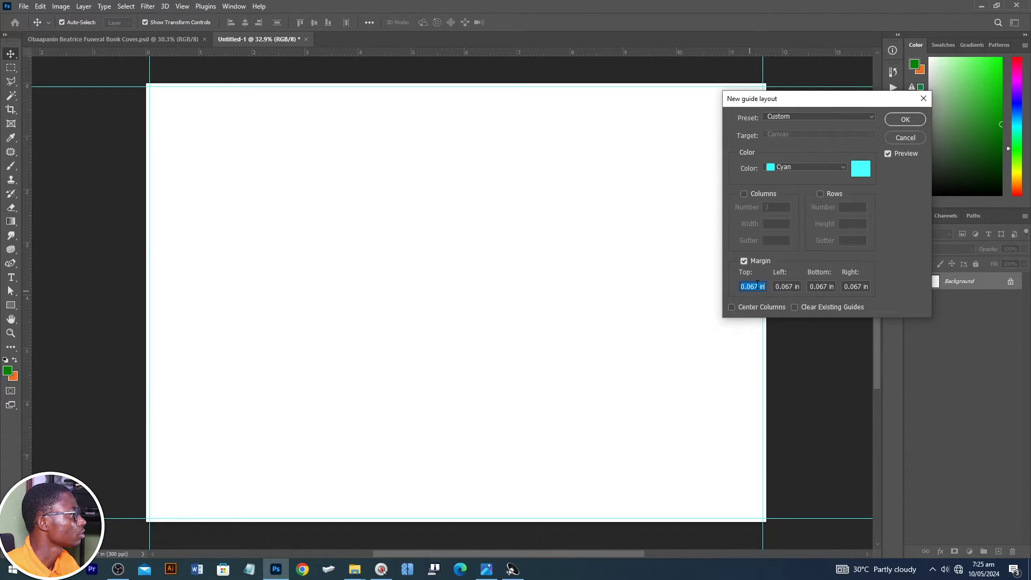
Step: Set the top, left, bottom and right margins to 0.3 in and apply the guides
{"action": "type", "text": "0.5"}
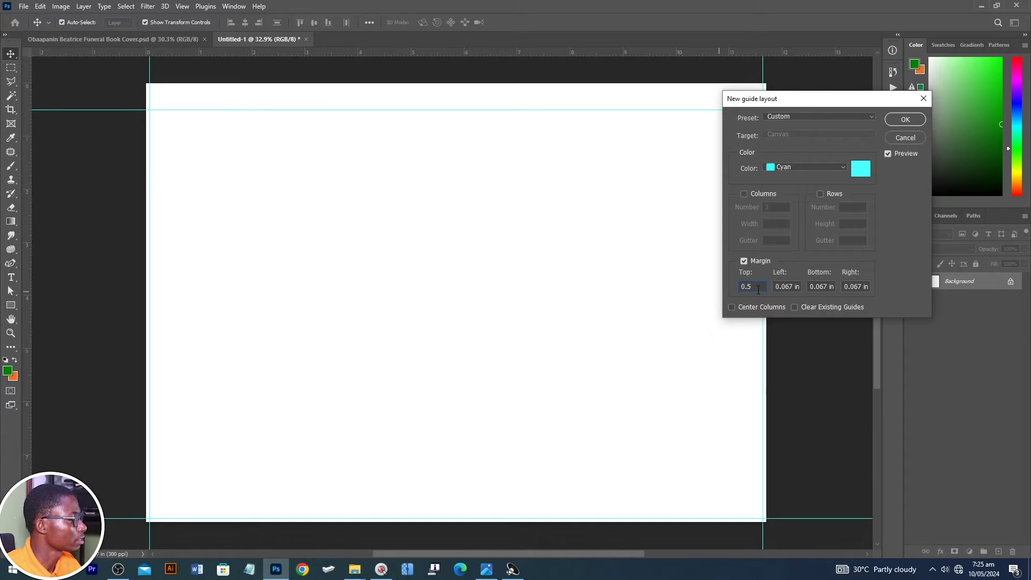
{"action": "key", "text": "BackSpace"}
{"action": "type", "text": "3"}
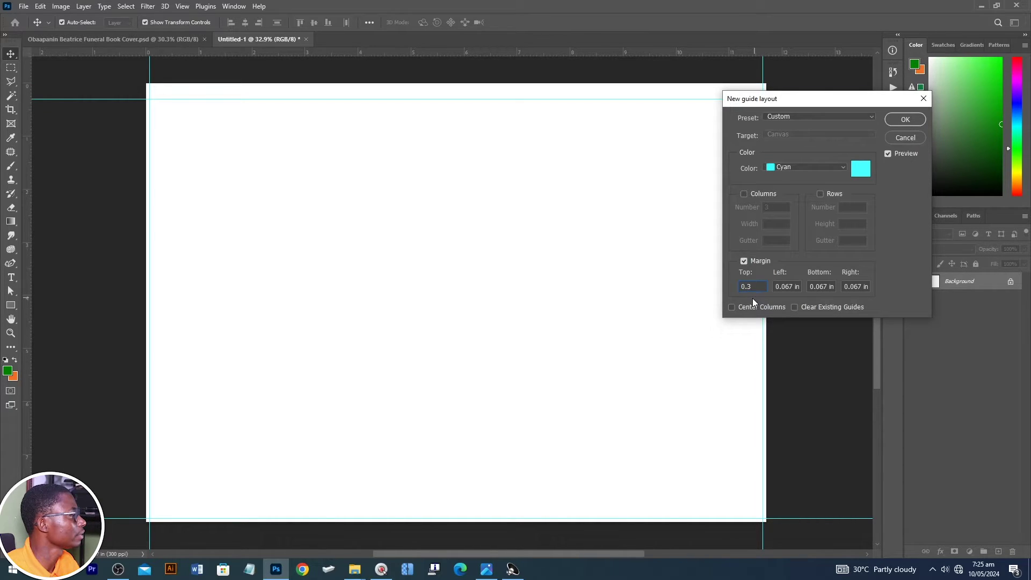
{"action": "key", "text": "ctrl+a"}
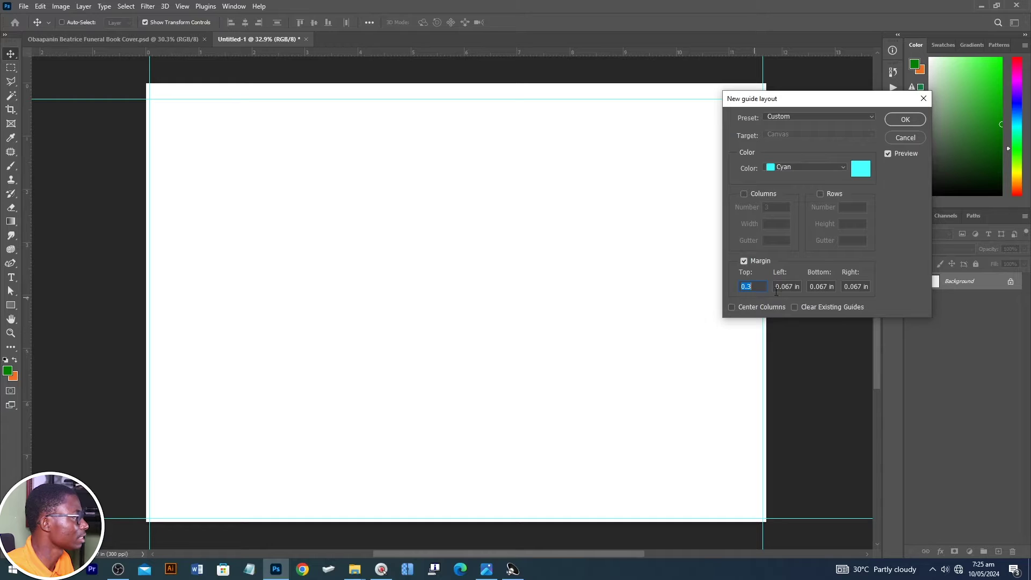
{"action": "key", "text": "Tab"}
{"action": "type", "text": "0.3"}
{"action": "left_click", "coordinate": [809, 290]}
{"action": "type", "text": "0.3"}
{"action": "left_click", "coordinate": [853, 286]}
{"action": "type", "text": "0.3"}
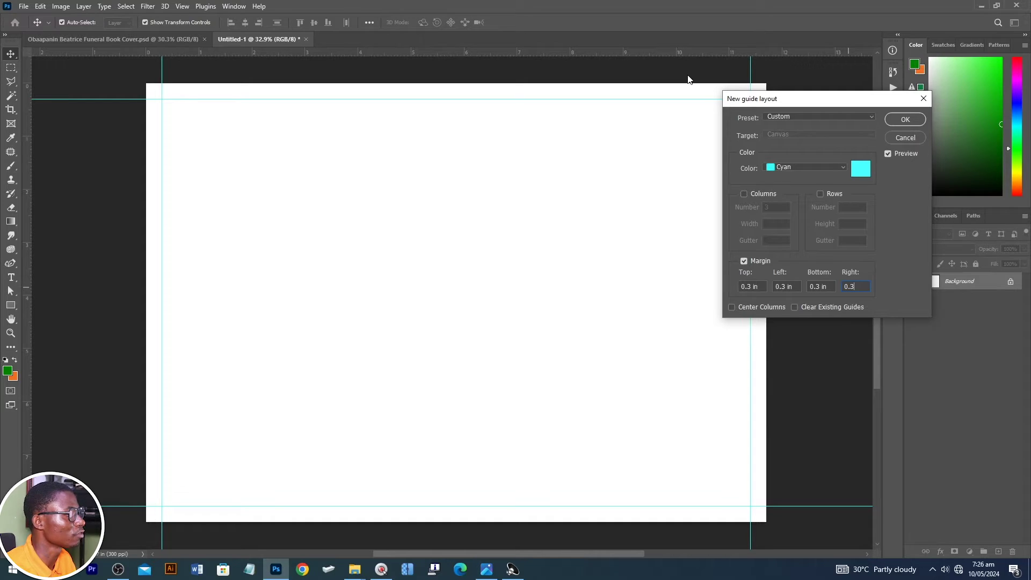
{"action": "left_click", "coordinate": [906, 124]}
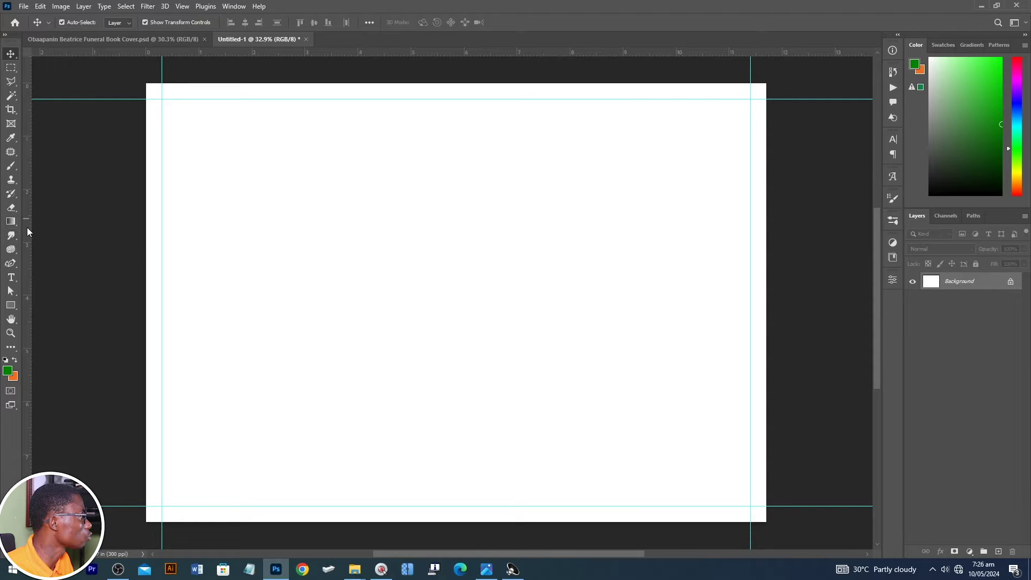
Step: Place vertical guides at the page centre and just either side of it to mark the spine
{"action": "key", "text": "r"}
{"action": "key", "text": "v"}
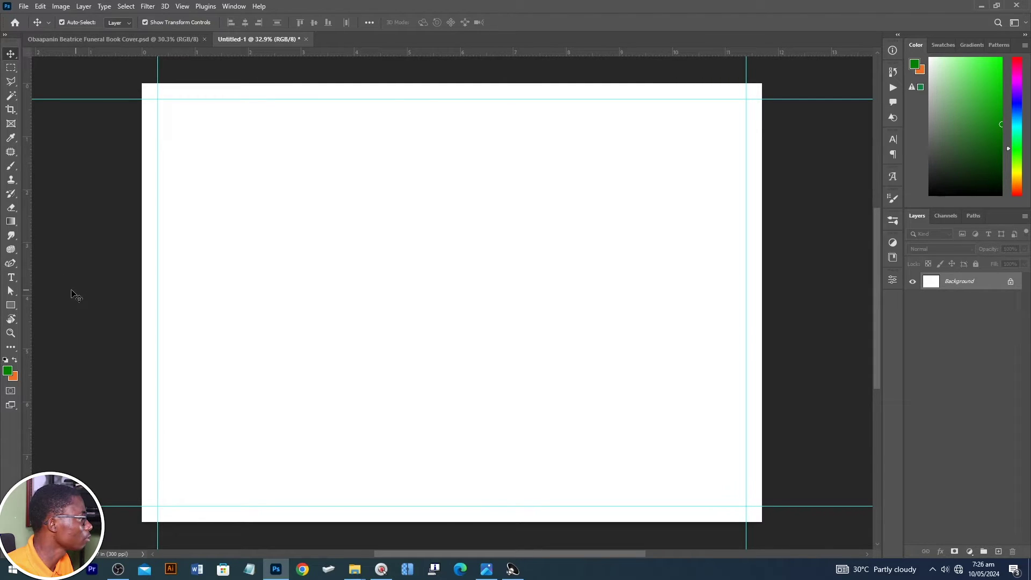
{"action": "left_click_drag", "start_coordinate": [26, 294], "coordinate": [440, 325]}
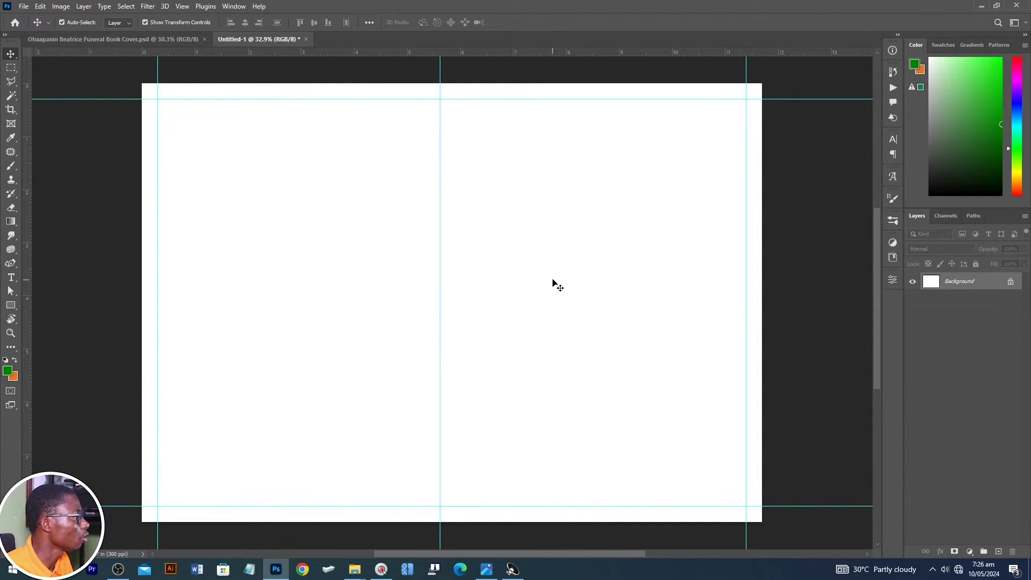
{"action": "left_click_drag", "start_coordinate": [973, 277], "coordinate": [998, 552]}
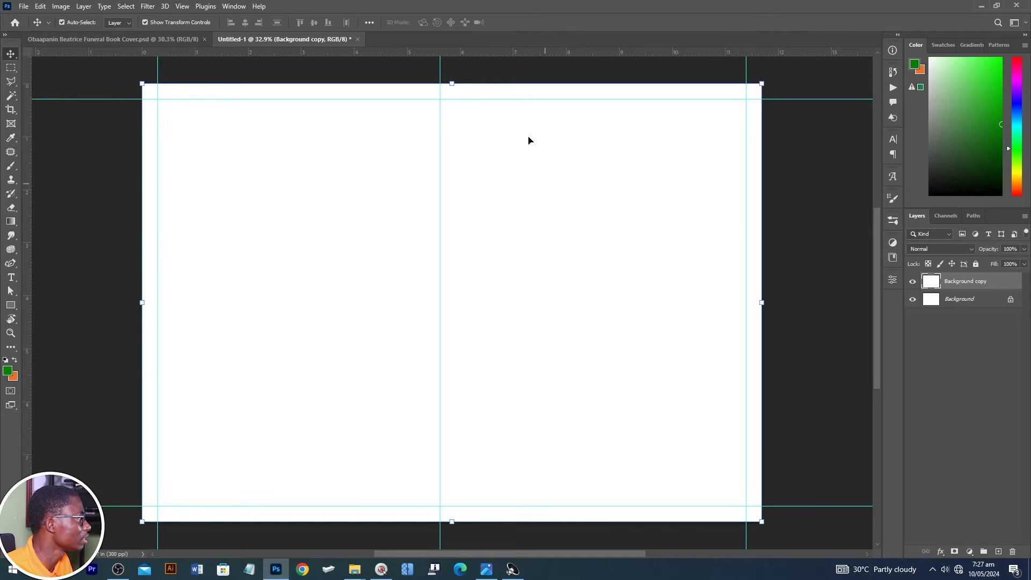
{"action": "left_click_drag", "start_coordinate": [440, 127], "coordinate": [452, 129]}
{"action": "left_click_drag", "start_coordinate": [983, 280], "coordinate": [1013, 551]}
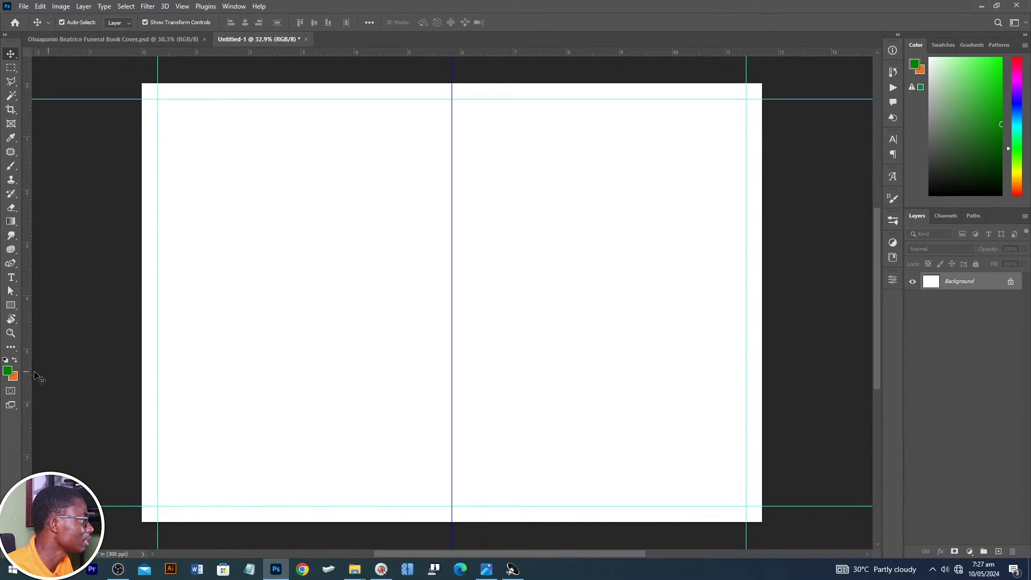
{"action": "left_click_drag", "start_coordinate": [25, 380], "coordinate": [439, 336]}
{"action": "left_click_drag", "start_coordinate": [28, 362], "coordinate": [467, 286]}
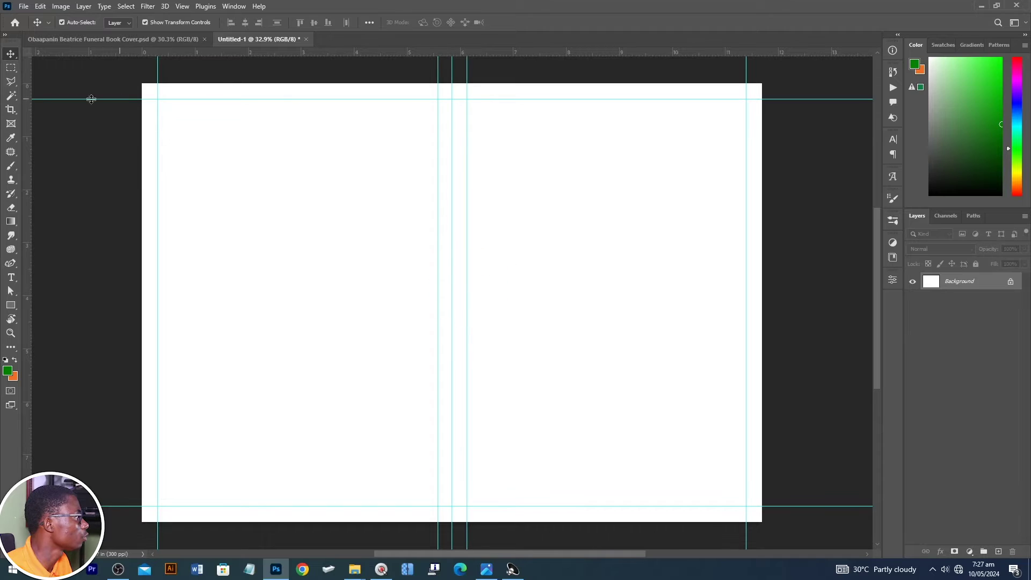
Step: Hide the rulers from the View menu, then show them again with Ctrl+R
{"action": "left_click", "coordinate": [182, 6]}
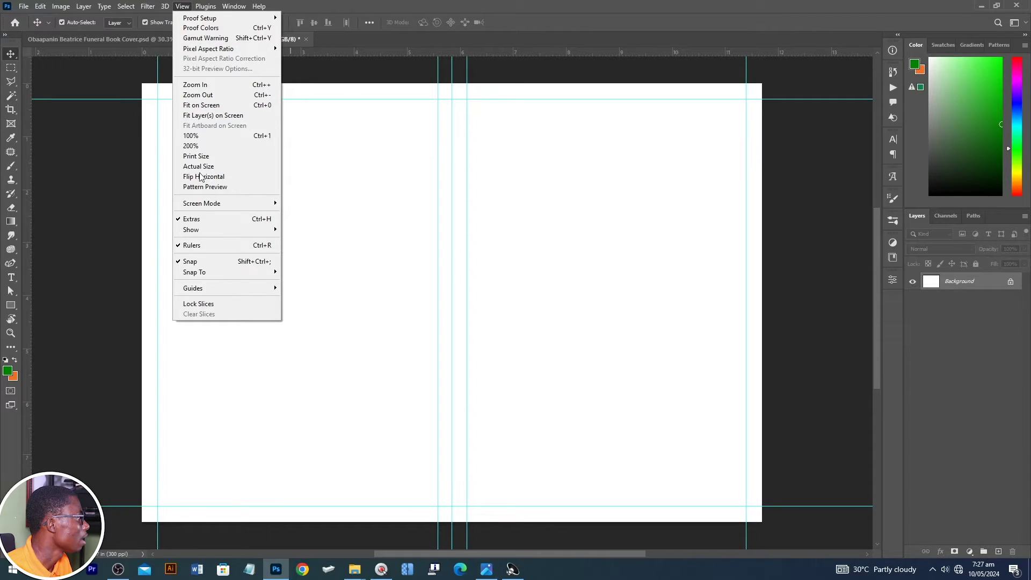
{"action": "mouse_move", "coordinate": [217, 288]}
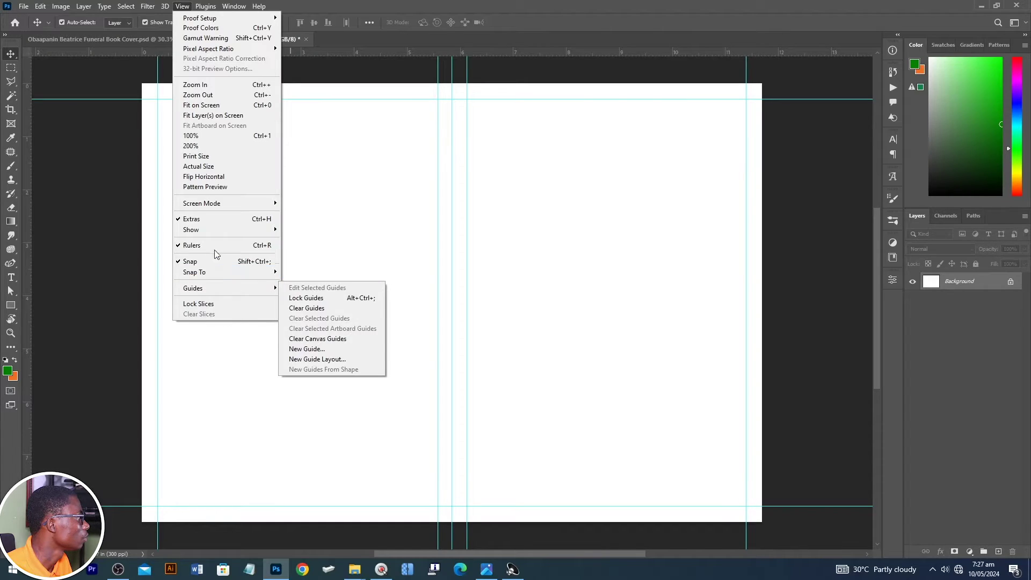
{"action": "left_click", "coordinate": [215, 245]}
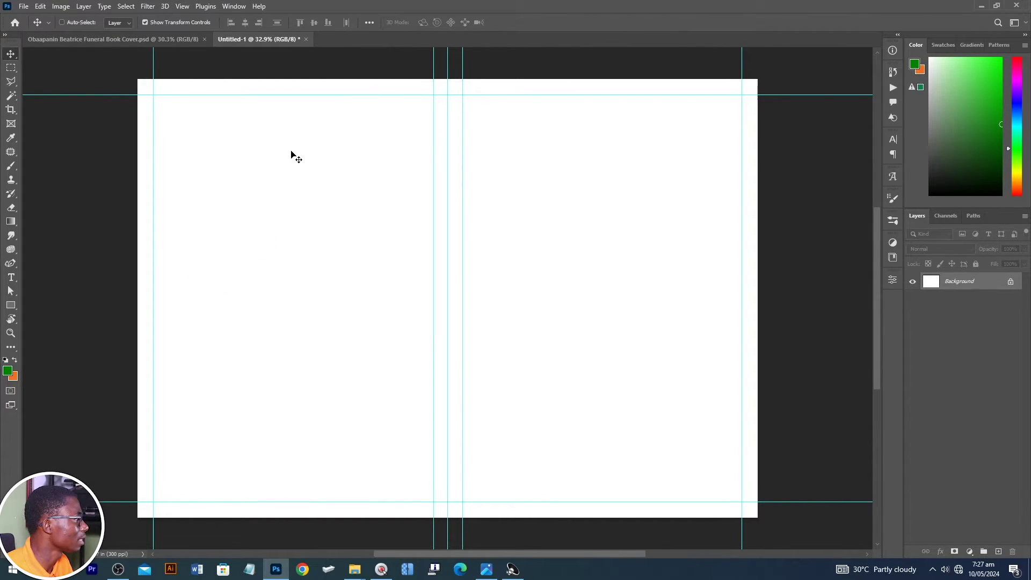
{"action": "key", "text": "ctrl+r"}
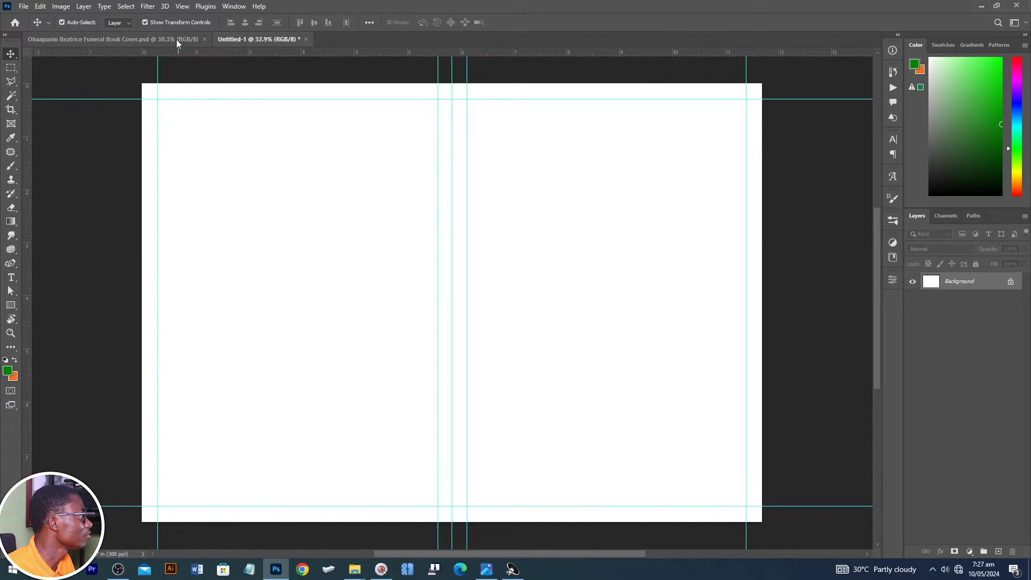
Step: Check the reference cover, then place the gold marble image over the spread's left half
{"action": "left_click", "coordinate": [108, 40]}
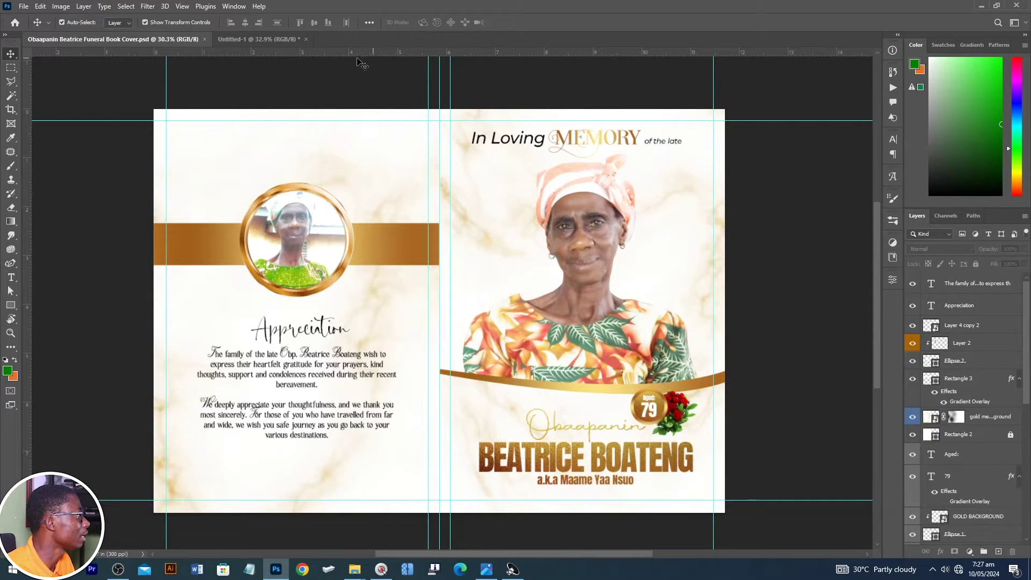
{"action": "left_click", "coordinate": [246, 40]}
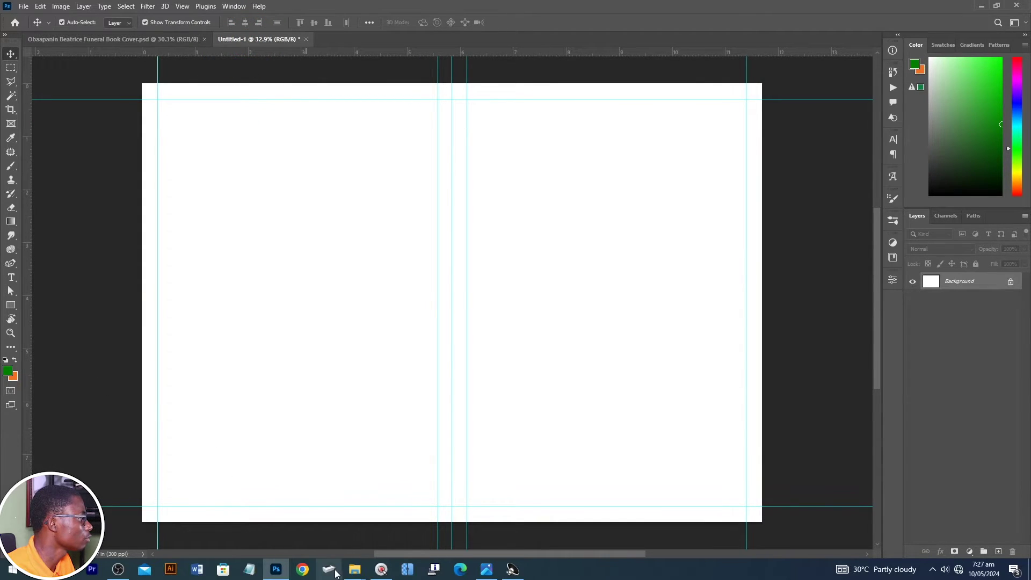
{"action": "mouse_move", "coordinate": [355, 572]}
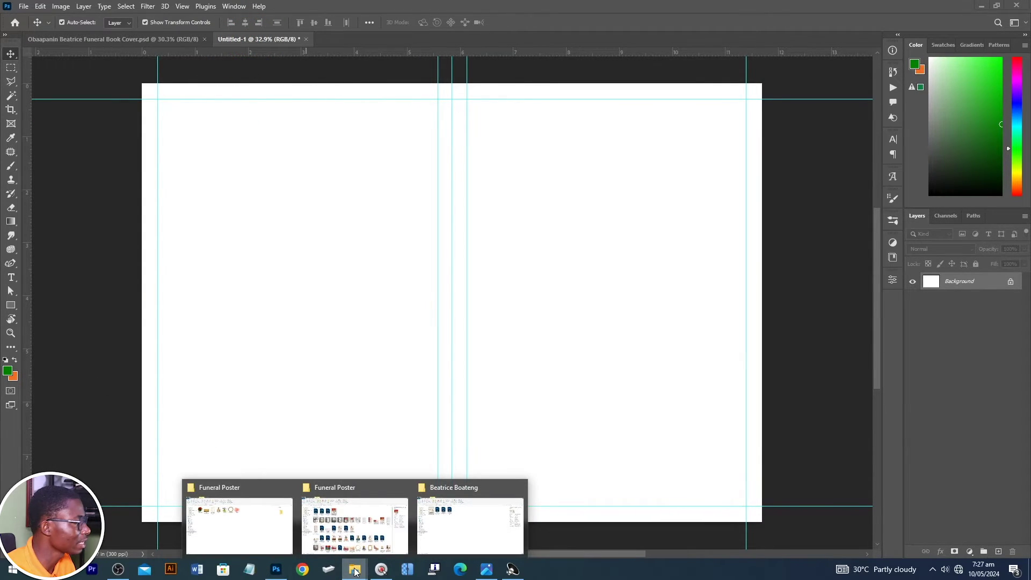
{"action": "left_click", "coordinate": [209, 529]}
{"action": "left_click_drag", "start_coordinate": [240, 153], "coordinate": [292, 301]}
{"action": "left_click_drag", "start_coordinate": [440, 247], "coordinate": [268, 245]}
{"action": "double_click", "coordinate": [301, 251]}
Step: Lower the marble layer's opacity to 74% and add a layer mask
{"action": "left_click_drag", "start_coordinate": [988, 252], "coordinate": [972, 252]}
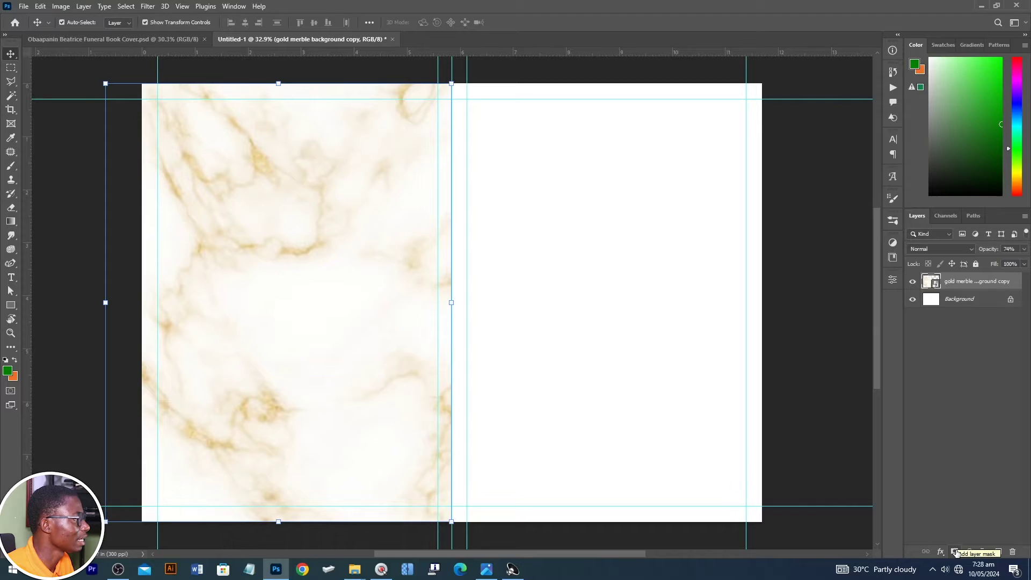
{"action": "left_click", "coordinate": [955, 552]}
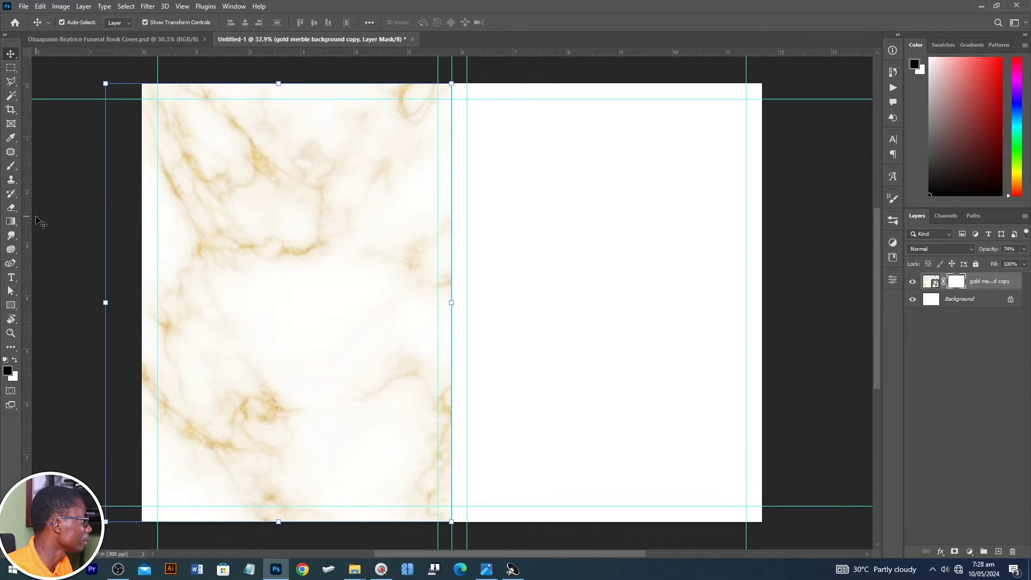
{"action": "key", "text": "b"}
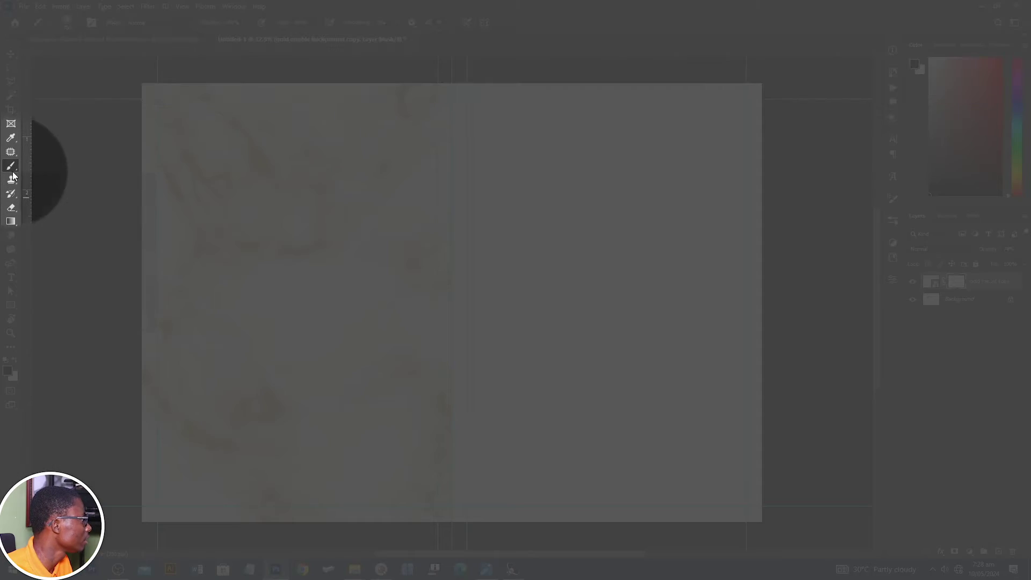
Step: Set up the regular Brush at size 1000 and 53% opacity, fading the upper-left marble
{"action": "right_click", "coordinate": [11, 169]}
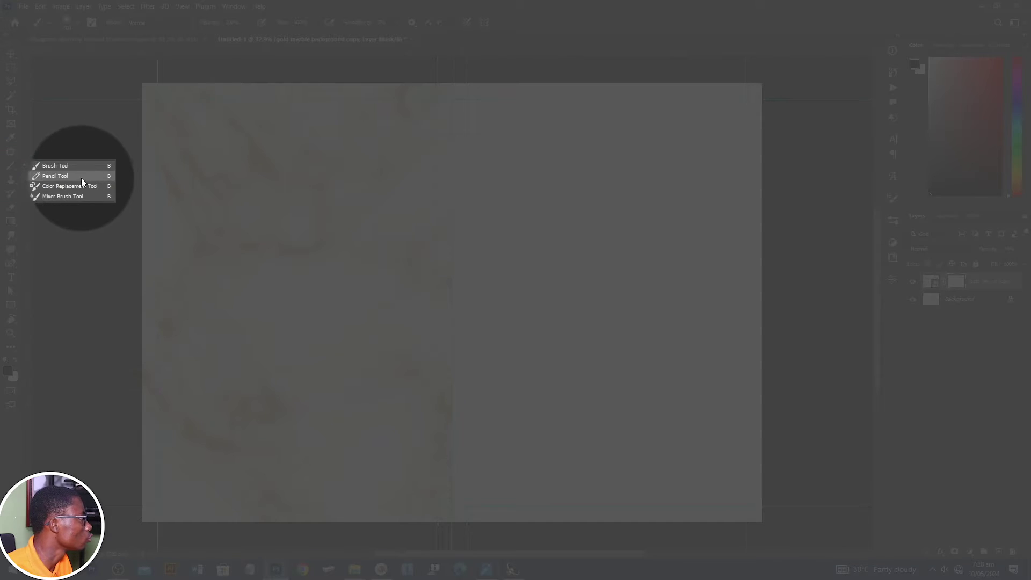
{"action": "left_click", "coordinate": [65, 165]}
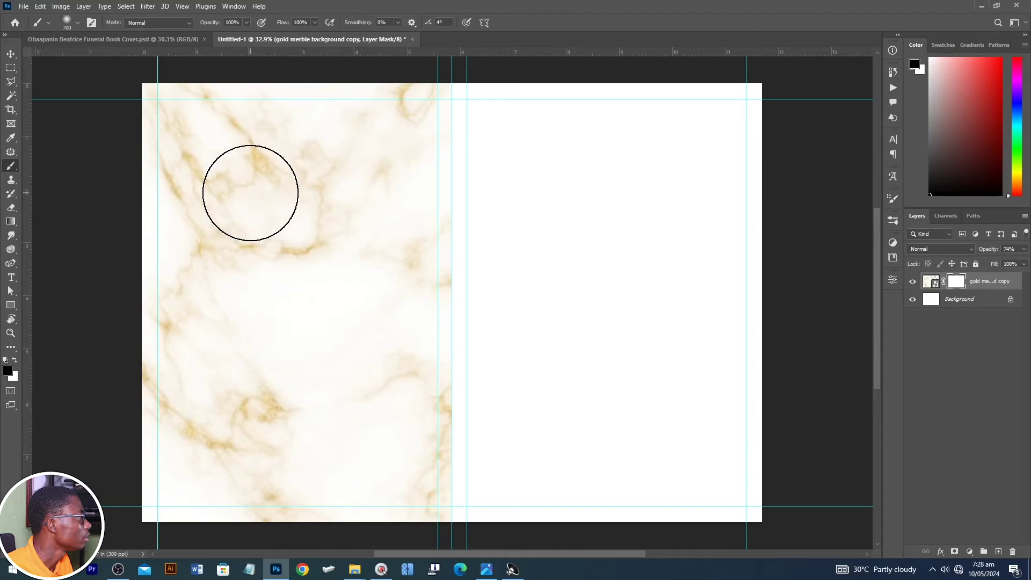
{"action": "key", "text": "bracketright"}
{"action": "key", "text": "bracketright"}
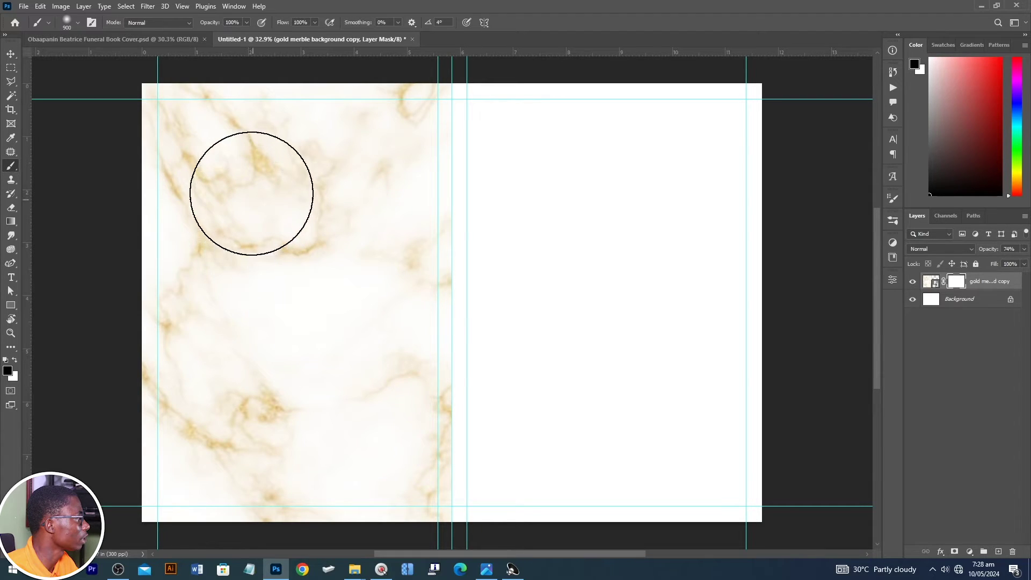
{"action": "left_click", "coordinate": [222, 183]}
{"action": "key", "text": "bracketright"}
{"action": "key", "text": "bracketright"}
{"action": "key", "text": "bracketleft"}
{"action": "left_click_drag", "start_coordinate": [210, 24], "coordinate": [184, 24]}
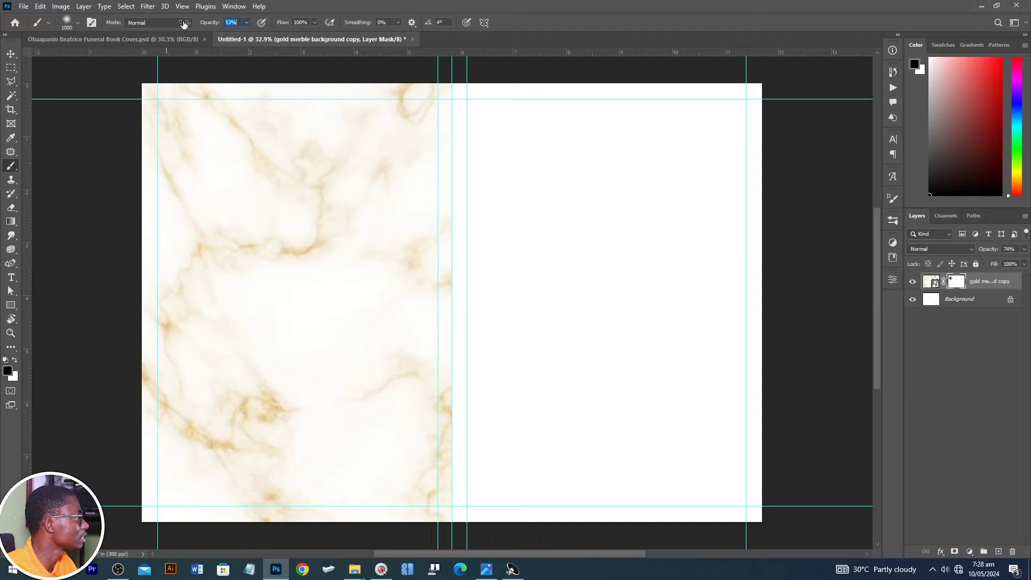
Step: Paint the mask to fade the lower and left gold veins, toggling the mask to compare
{"action": "mouse_move", "coordinate": [235, 408]}
{"action": "left_mouse_down"}
{"action": "mouse_move", "coordinate": [232, 419]}
{"action": "mouse_move", "coordinate": [385, 426]}
{"action": "left_mouse_up"}
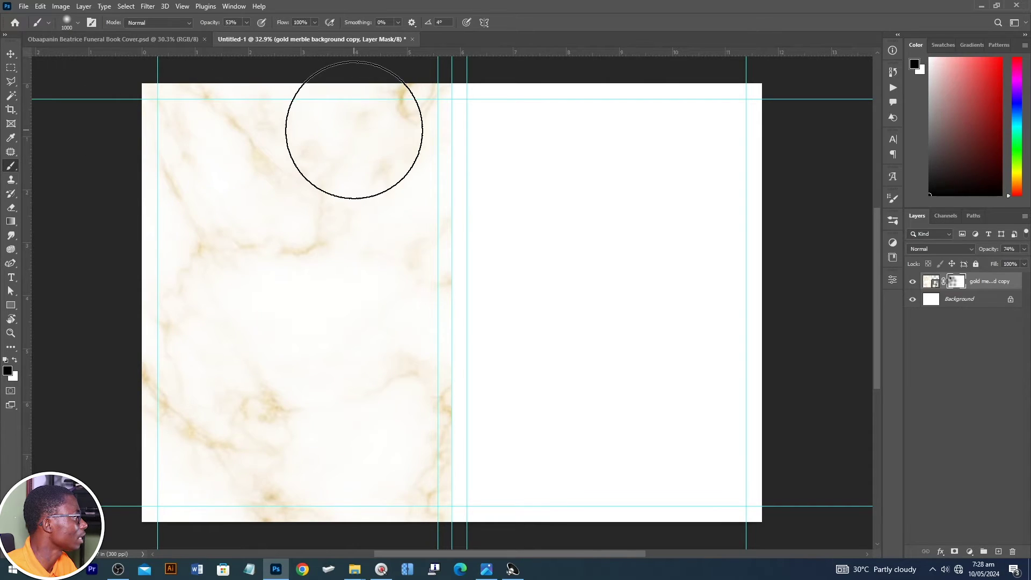
{"action": "left_click_drag", "start_coordinate": [343, 150], "coordinate": [231, 428]}
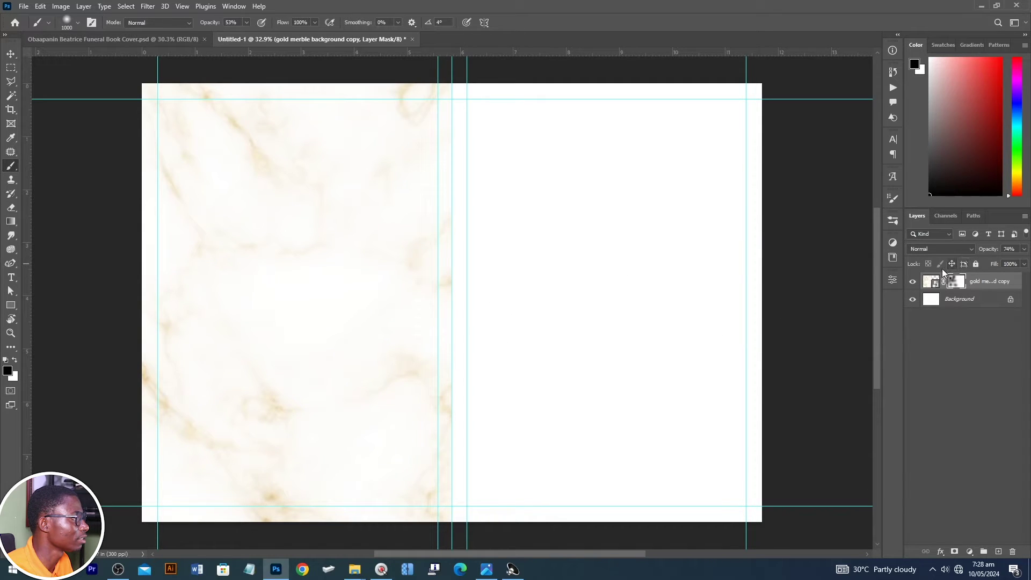
{"action": "left_click", "coordinate": [959, 282], "text": "shift"}
{"action": "left_click", "coordinate": [959, 282], "text": "shift"}
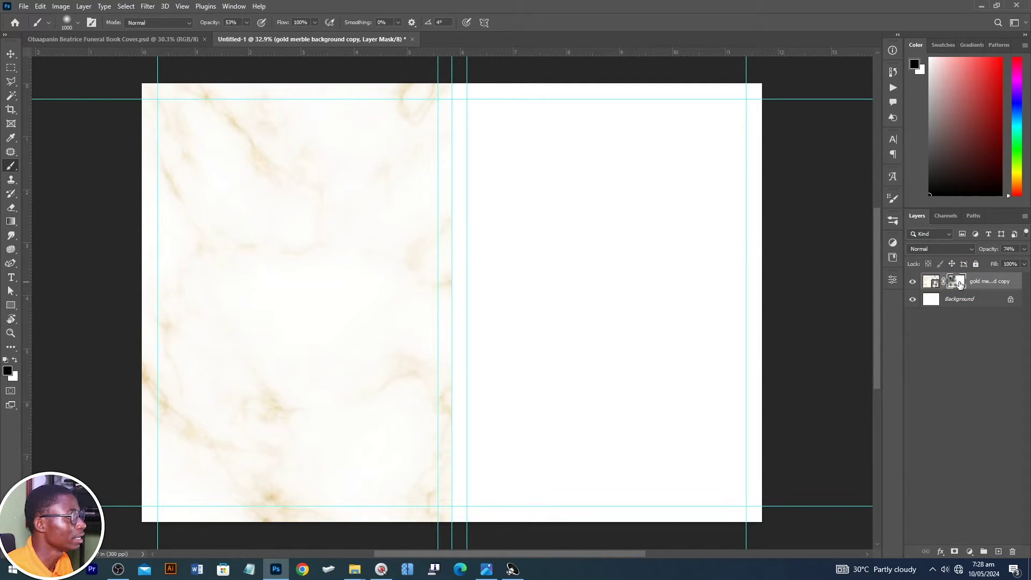
{"action": "left_click", "coordinate": [959, 282], "text": "shift"}
{"action": "left_click", "coordinate": [959, 282], "text": "shift"}
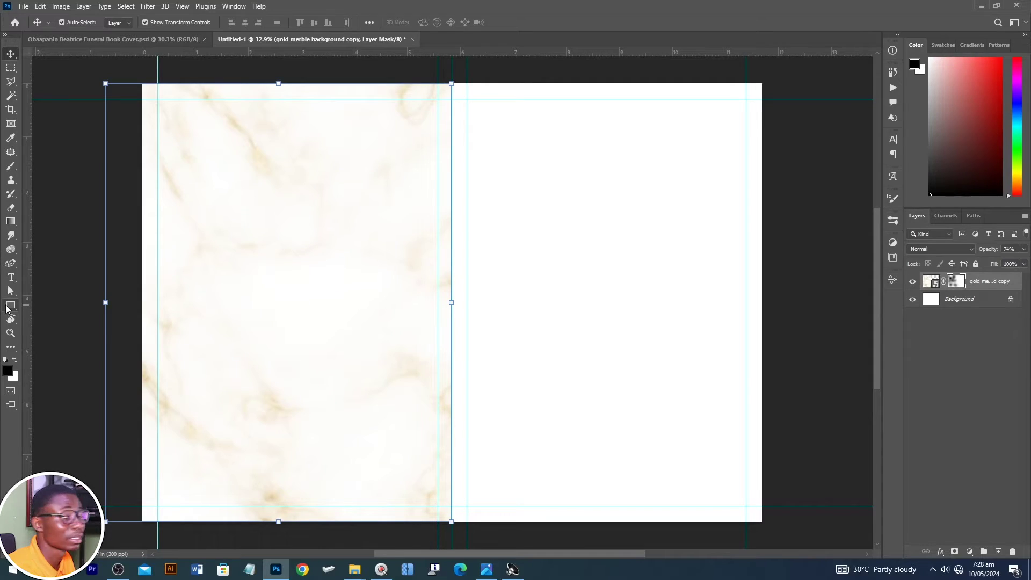
Step: Draw a green rectangle band about 1759 × 276 px across the left page's upper part
{"action": "left_click", "coordinate": [10, 305]}
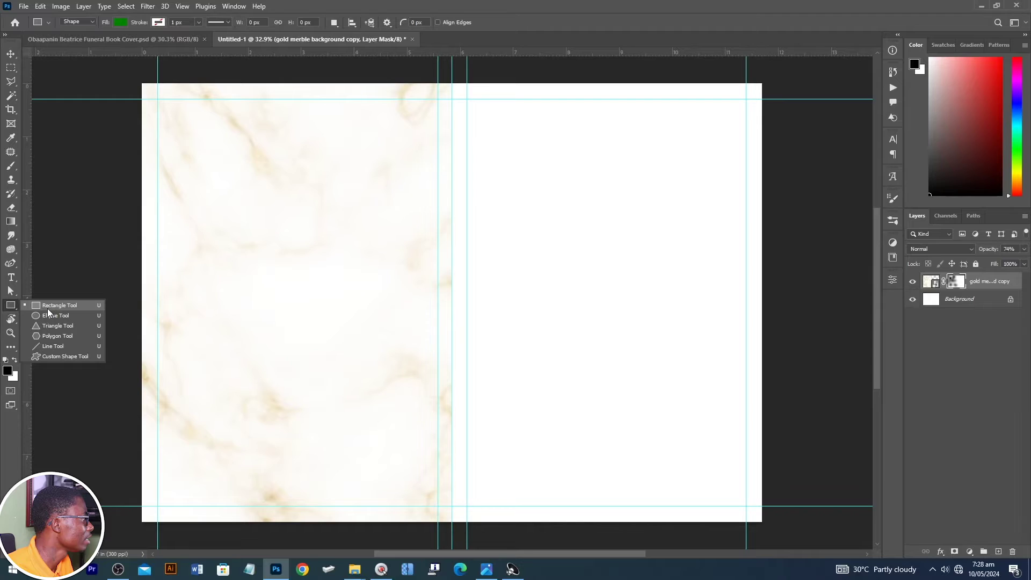
{"action": "left_click", "coordinate": [47, 308]}
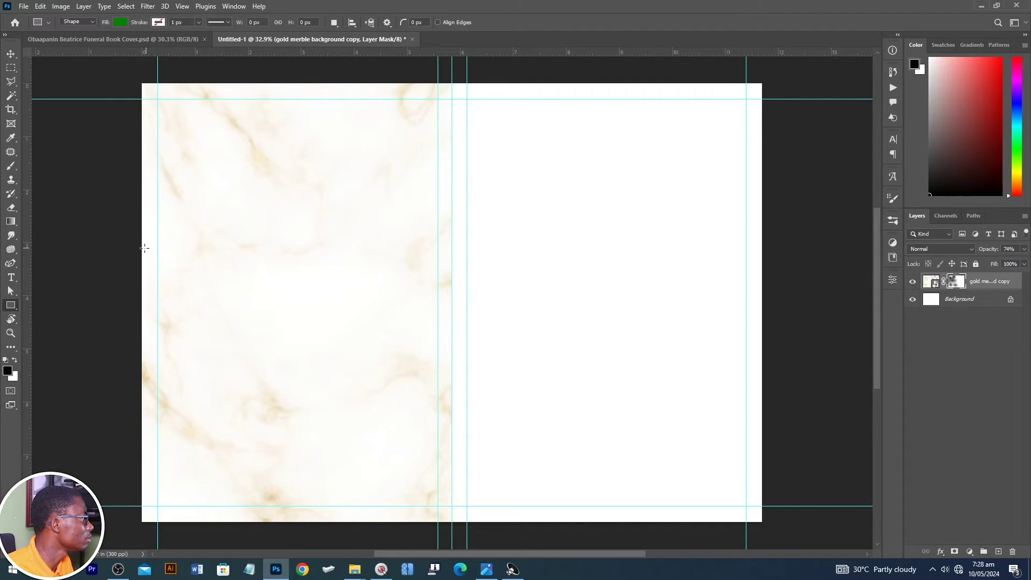
{"action": "left_click_drag", "start_coordinate": [141, 217], "coordinate": [453, 265]}
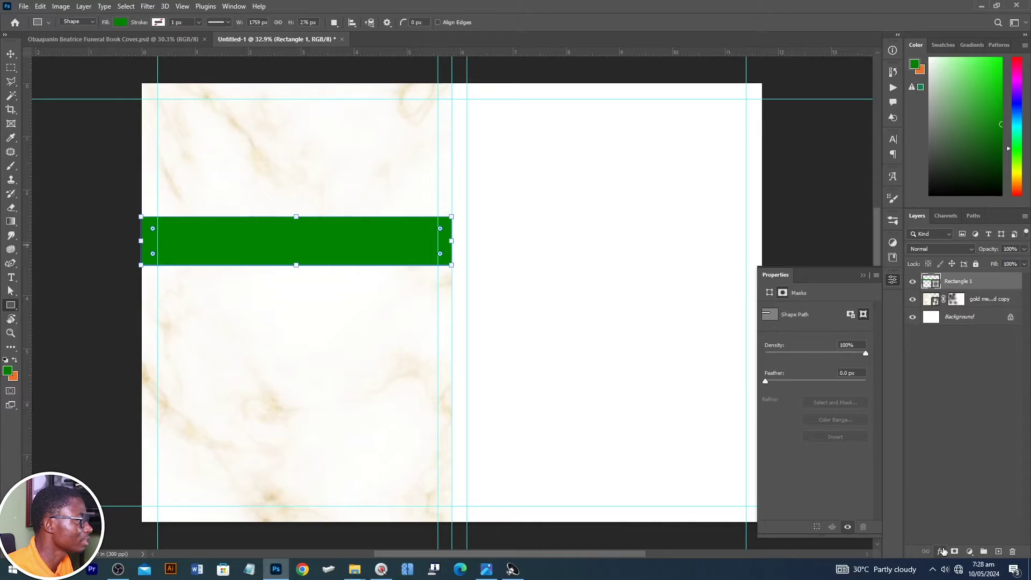
{"action": "left_click", "coordinate": [941, 551]}
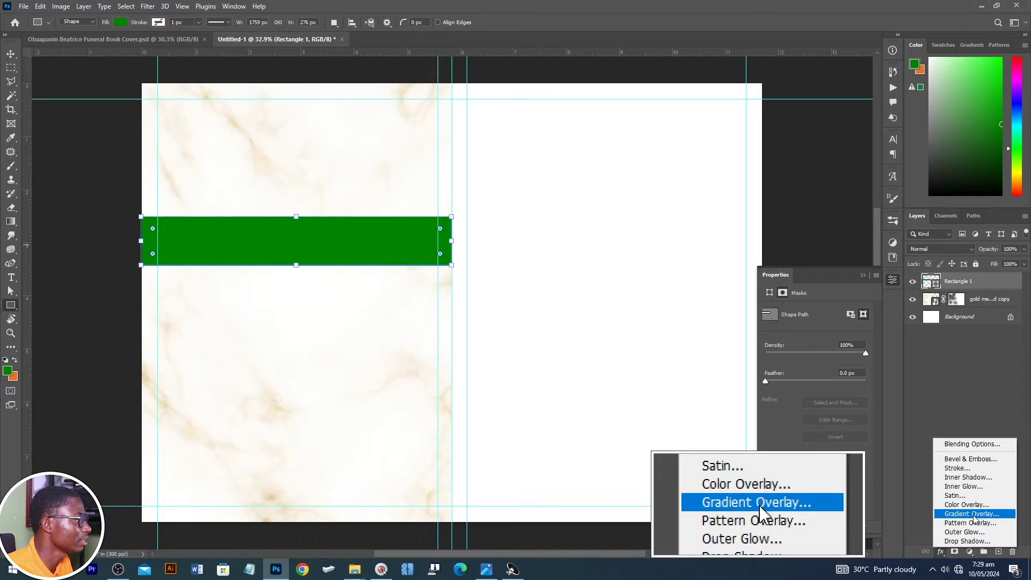
Step: Add a gold Gradient Overlay to the band, adjusting the colours of its first two stops
{"action": "left_click", "coordinate": [973, 514]}
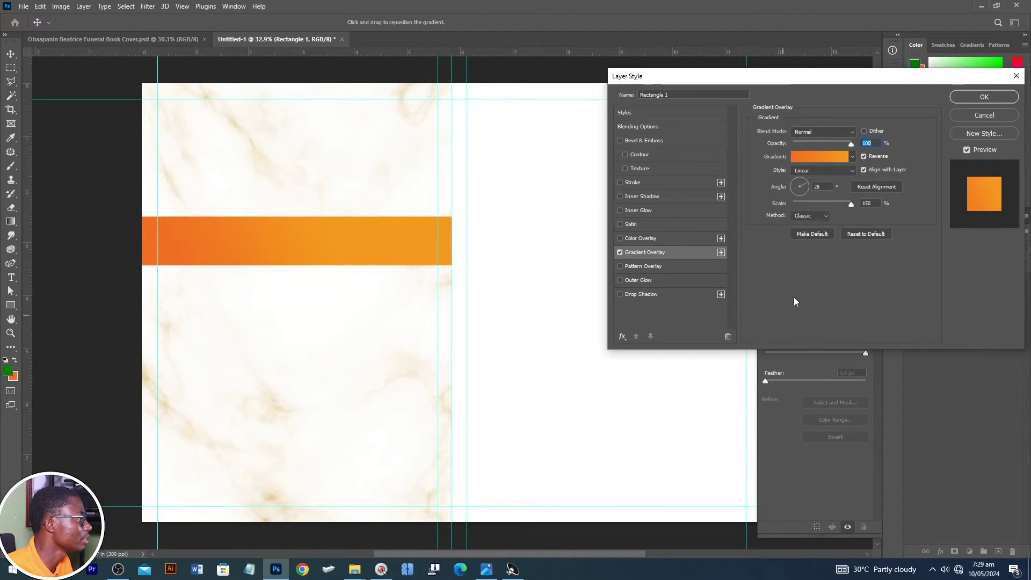
{"action": "left_click", "coordinate": [833, 159]}
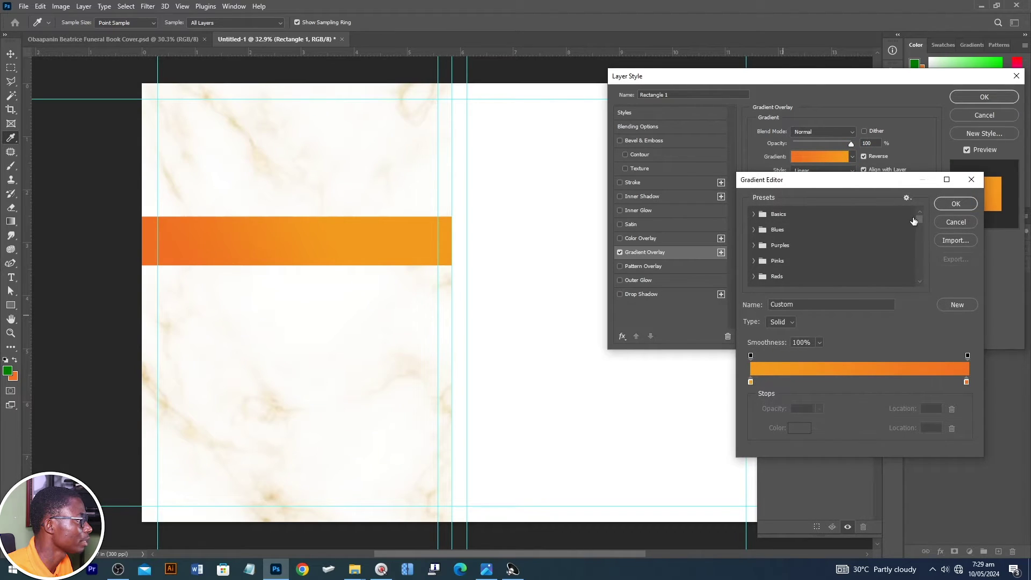
{"action": "left_click_drag", "start_coordinate": [920, 216], "coordinate": [923, 281]}
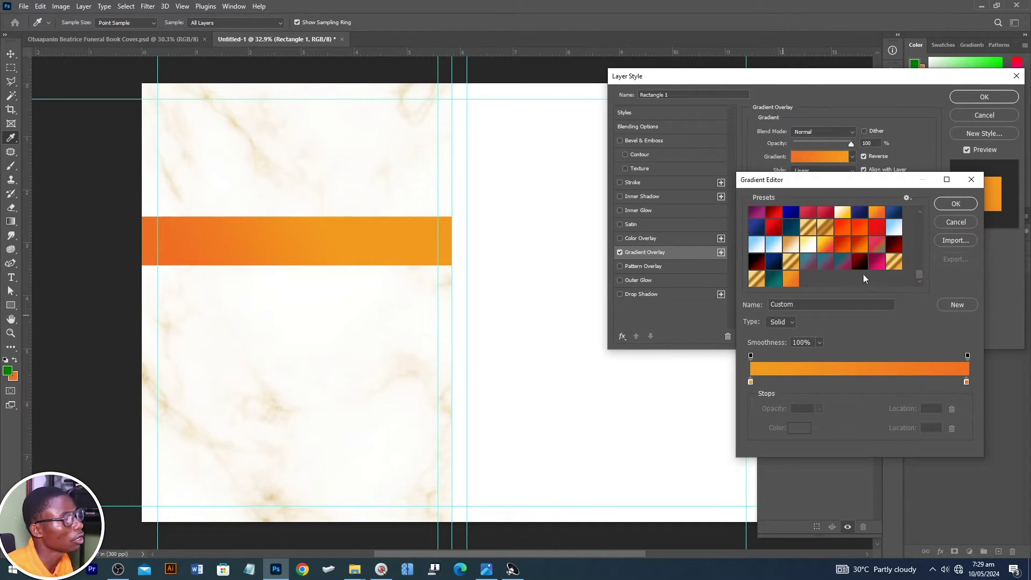
{"action": "left_click", "coordinate": [751, 284]}
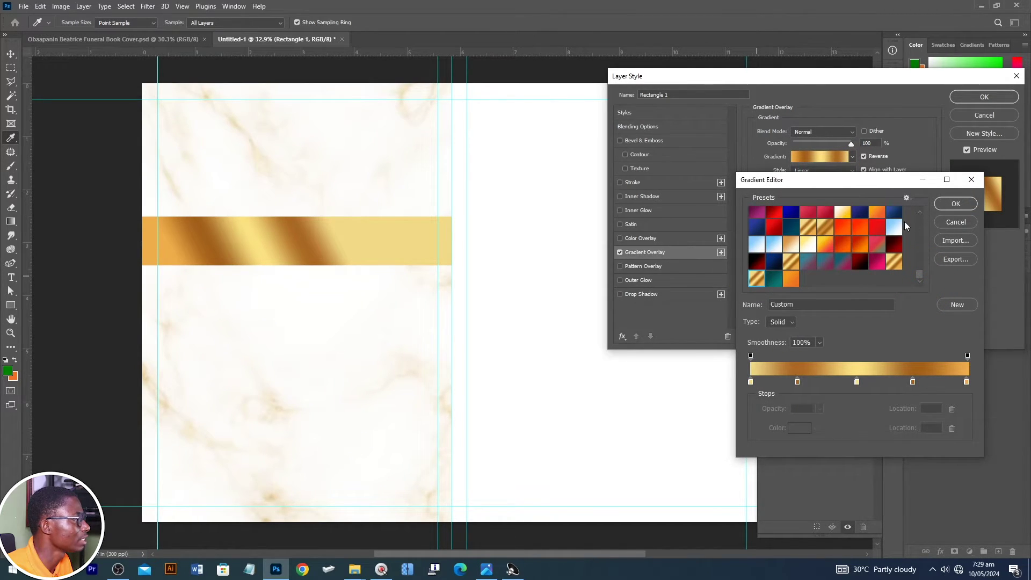
{"action": "double_click", "coordinate": [751, 383]}
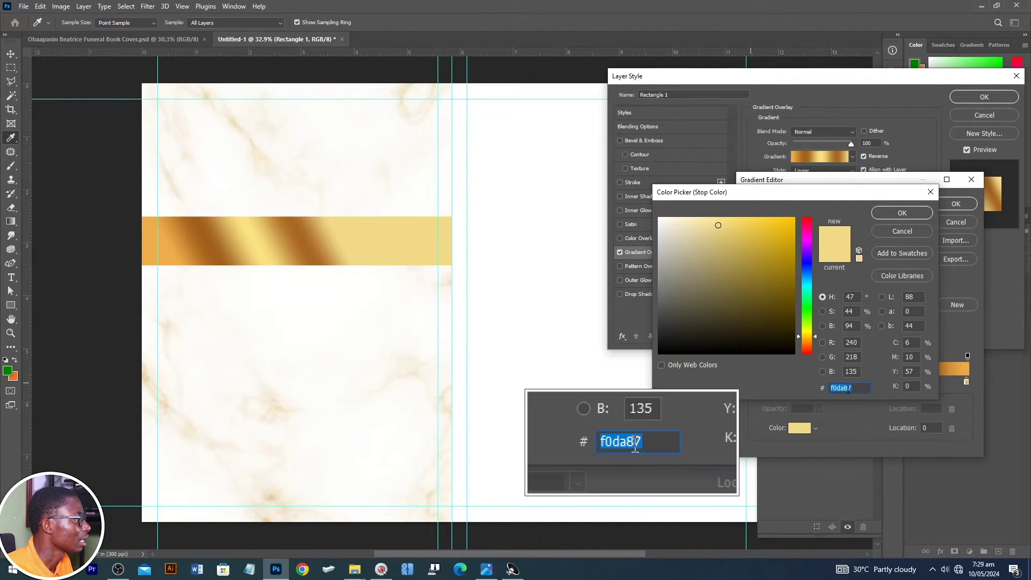
{"action": "left_click", "coordinate": [931, 214]}
{"action": "double_click", "coordinate": [798, 382]}
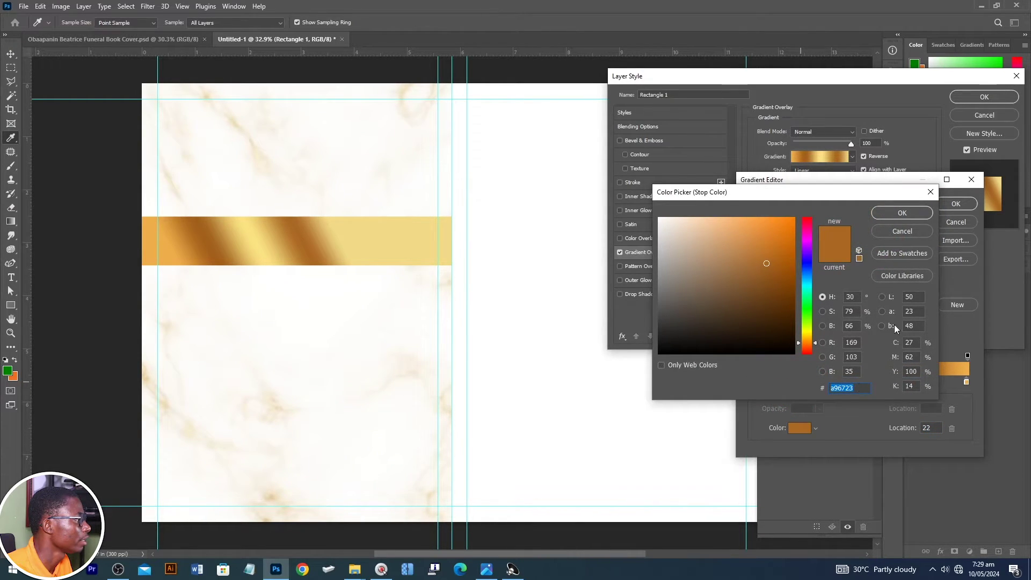
{"action": "left_click", "coordinate": [904, 214]}
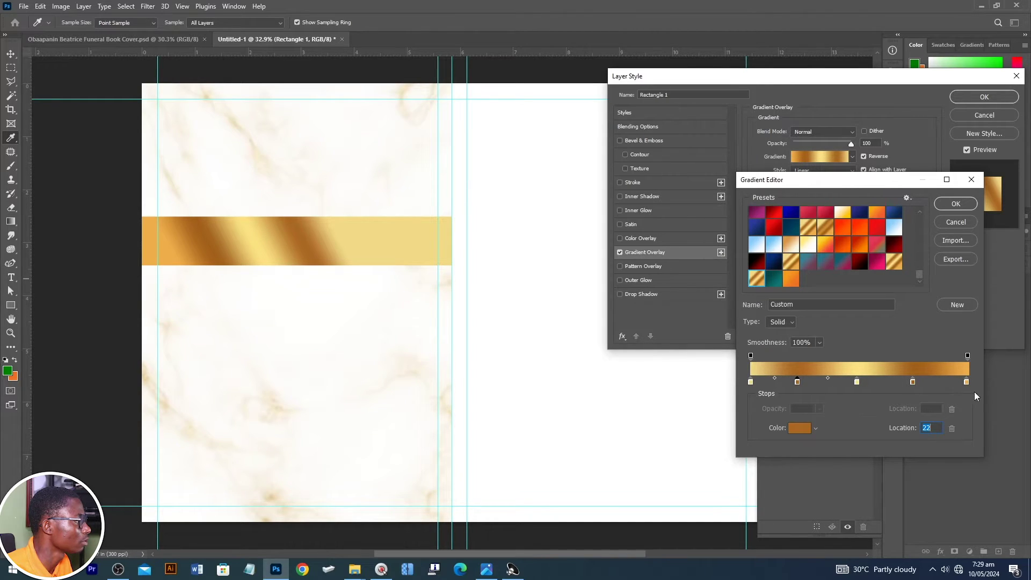
{"action": "left_click", "coordinate": [956, 203]}
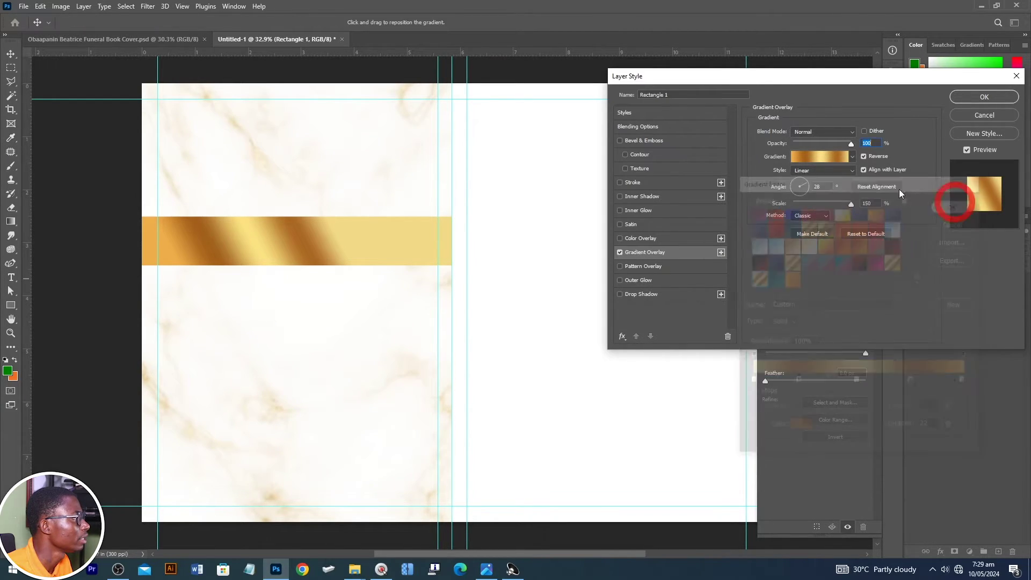
Step: Turn the gradient angle to 179°, shift the shine along the bar, and apply the style
{"action": "left_click", "coordinate": [806, 189]}
{"action": "left_click", "coordinate": [798, 196]}
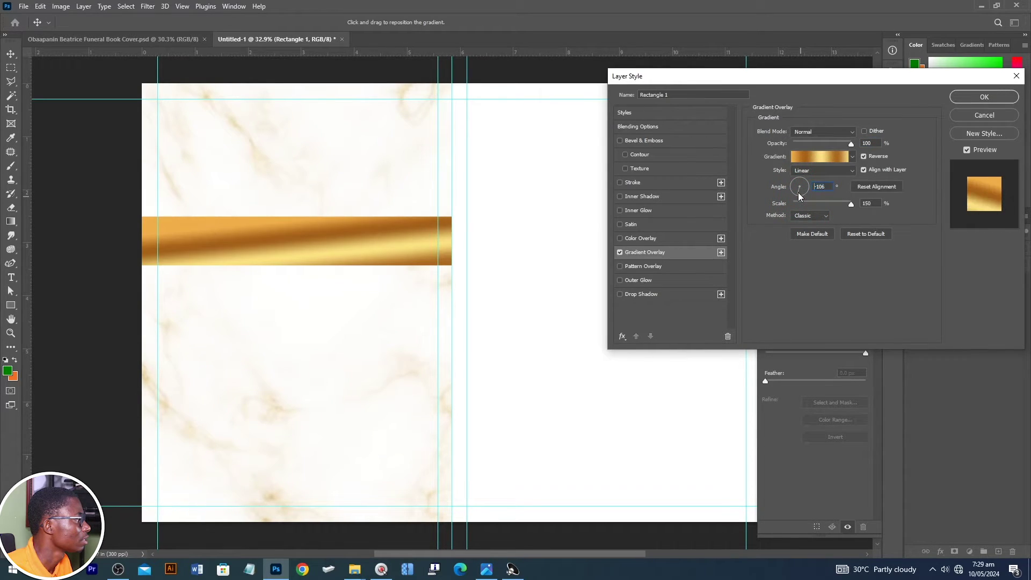
{"action": "left_click", "coordinate": [796, 184]}
{"action": "left_click", "coordinate": [796, 184]}
{"action": "left_click", "coordinate": [793, 187]}
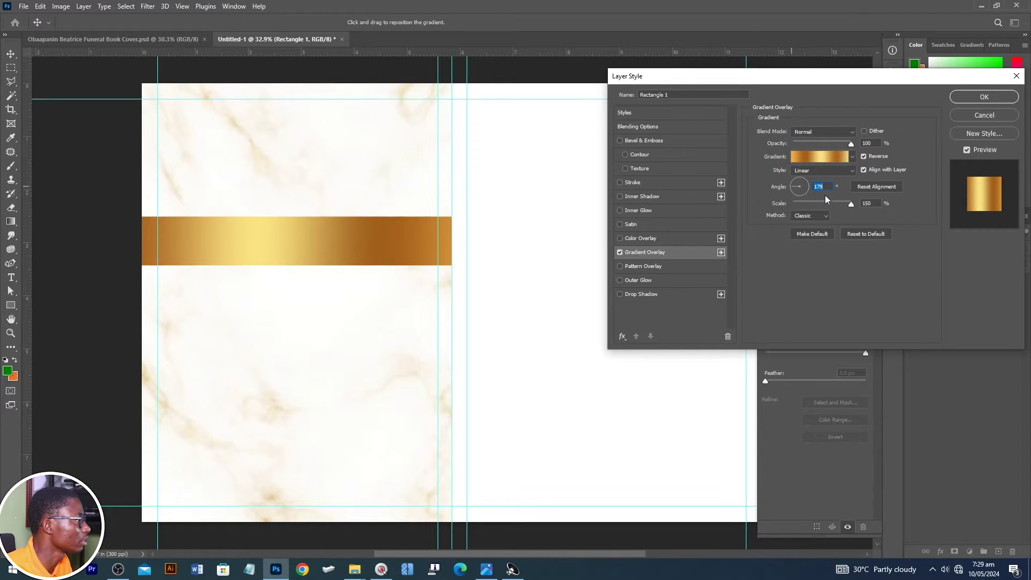
{"action": "mouse_move", "coordinate": [396, 231]}
{"action": "left_mouse_down"}
{"action": "mouse_move", "coordinate": [472, 234]}
{"action": "mouse_move", "coordinate": [412, 230]}
{"action": "left_mouse_up"}
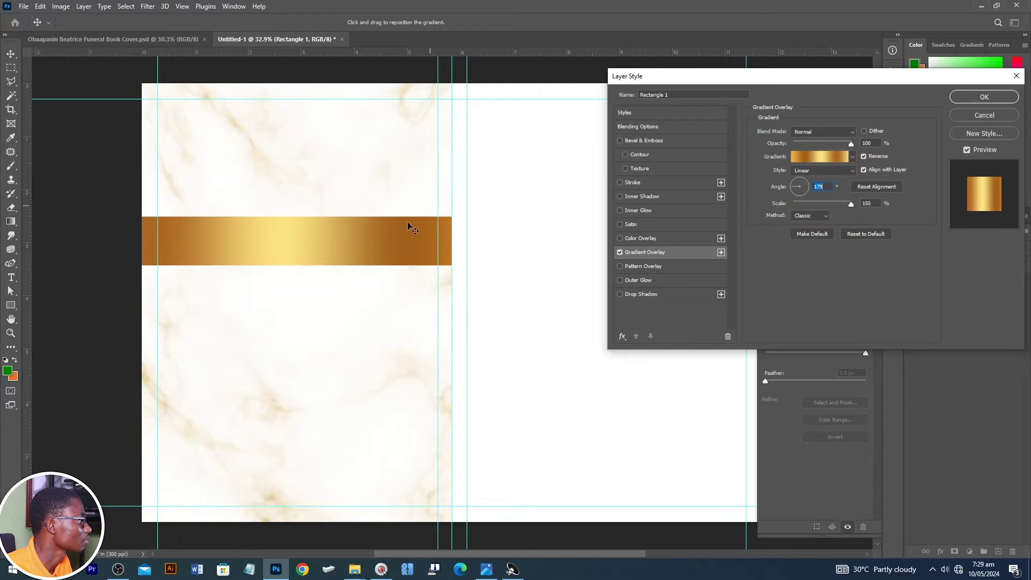
{"action": "left_click", "coordinate": [1002, 99]}
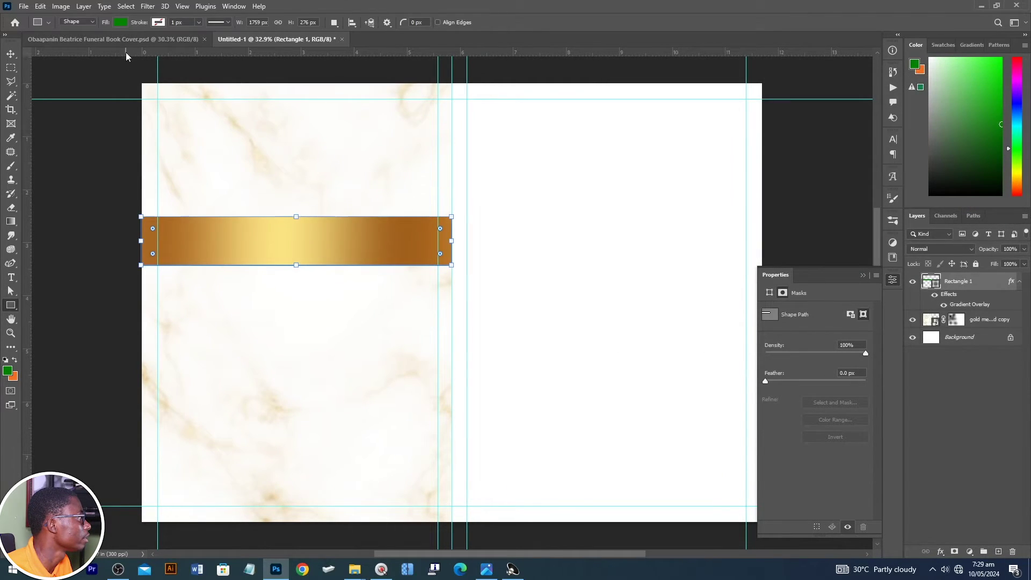
Step: After checking the reference cover, place the gold ring image Layer 4 copy 2 onto the gold band
{"action": "left_click", "coordinate": [132, 41]}
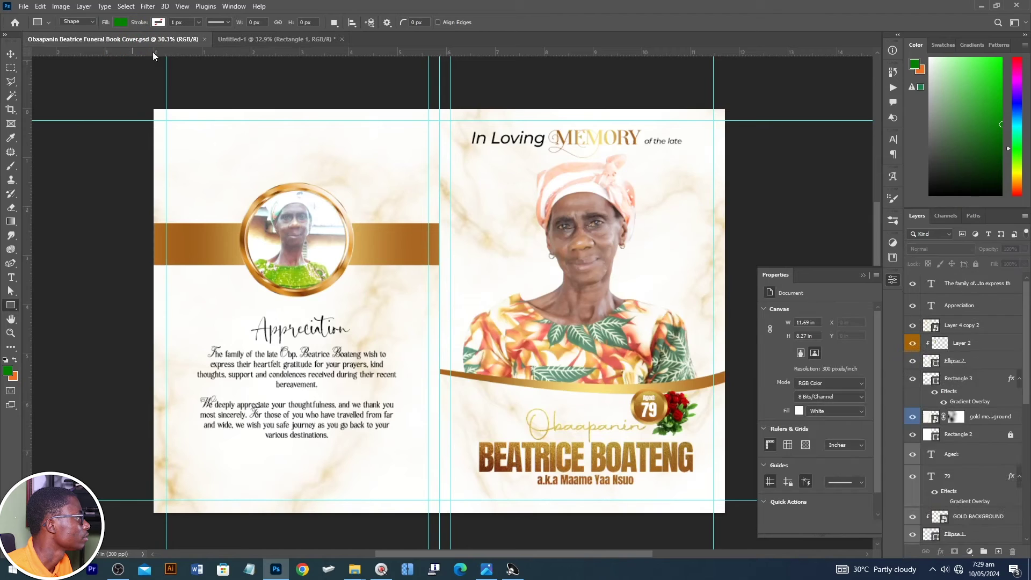
{"action": "left_click", "coordinate": [279, 40]}
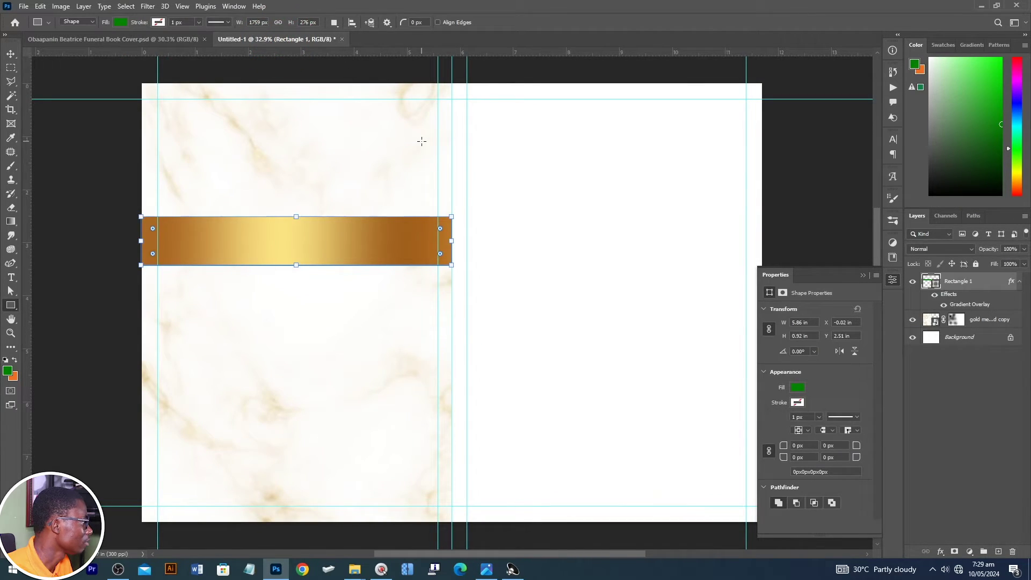
{"action": "key", "text": "v"}
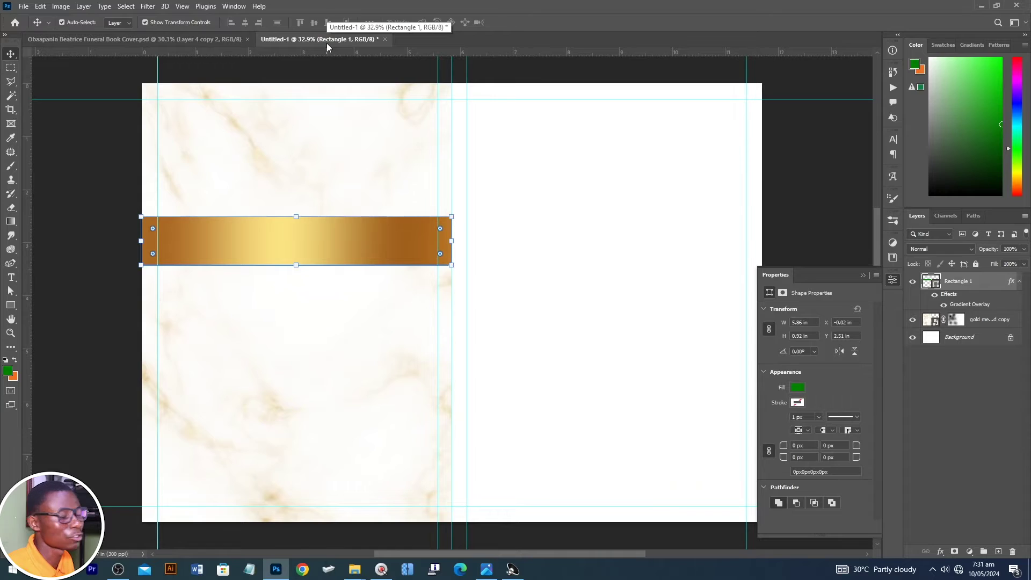
{"action": "key", "text": "alt+Tab"}
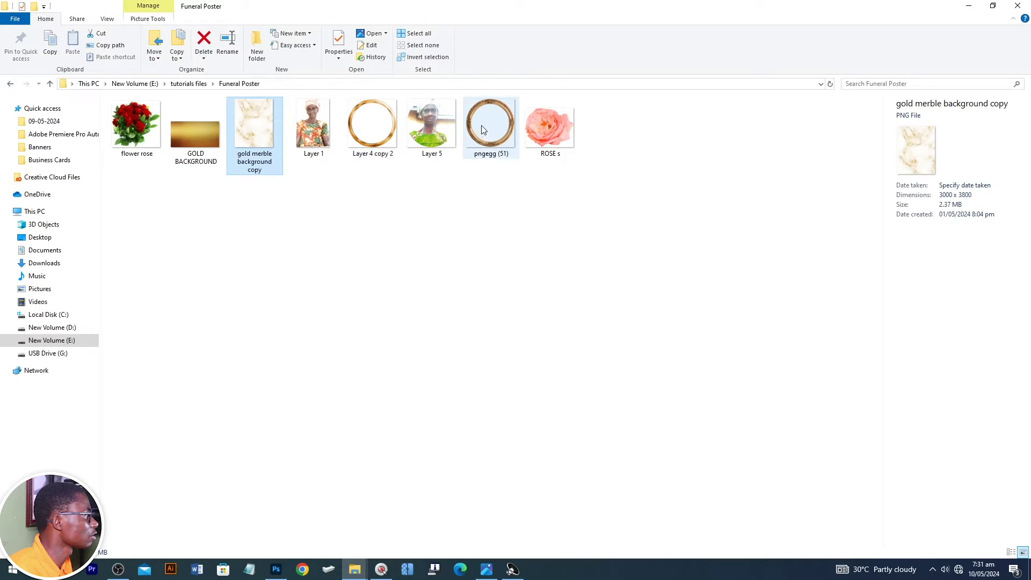
{"action": "left_click_drag", "start_coordinate": [374, 127], "coordinate": [375, 291]}
{"action": "left_click_drag", "start_coordinate": [461, 291], "coordinate": [302, 224]}
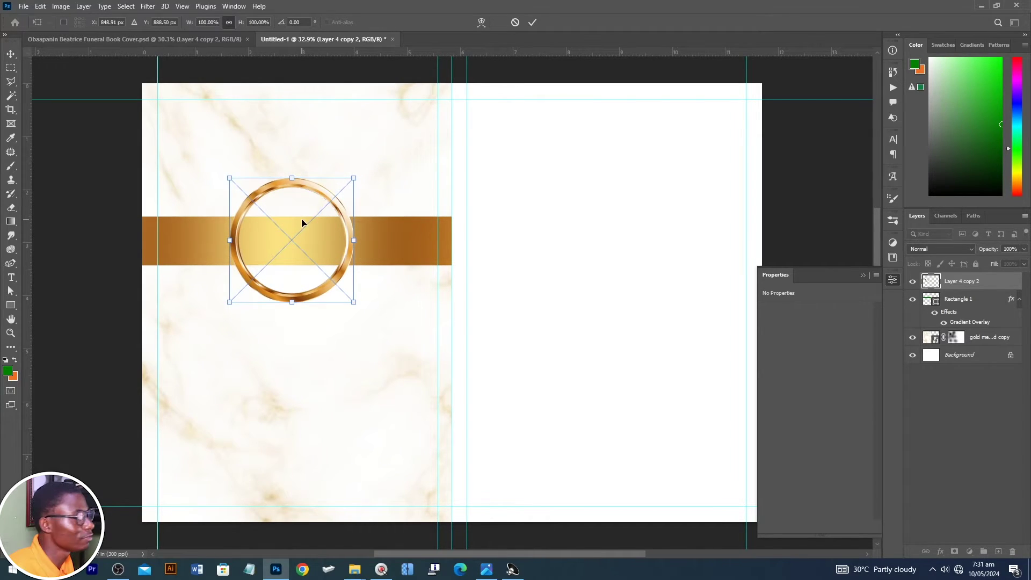
{"action": "key", "text": "Return"}
Step: Draw a green 2.2 in circle inside the ring, nudge it up, and stack Ellipse 1 beneath the ring layer
{"action": "left_click", "coordinate": [15, 304]}
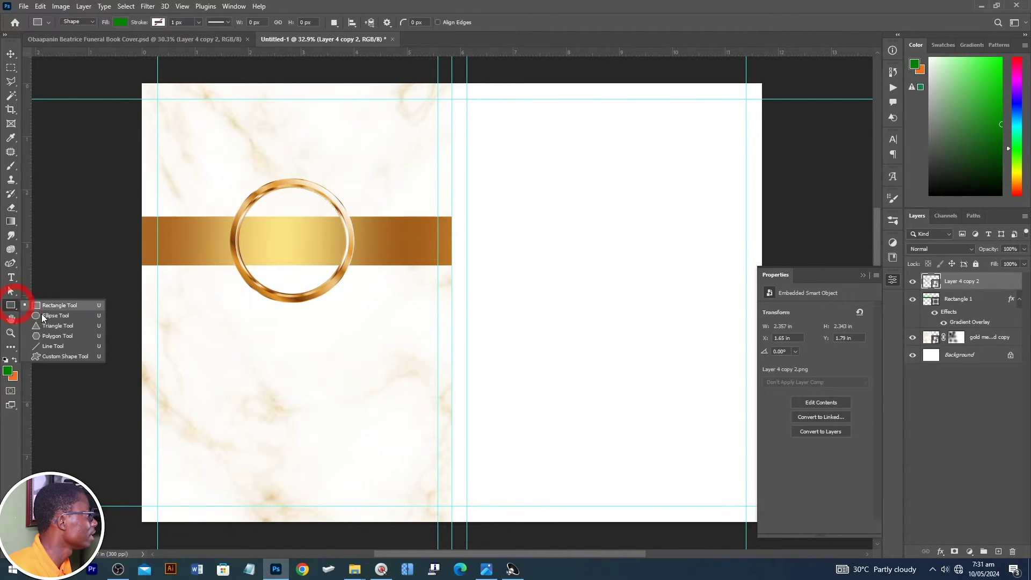
{"action": "left_click", "coordinate": [43, 315]}
{"action": "left_click_drag", "start_coordinate": [233, 187], "coordinate": [349, 299]}
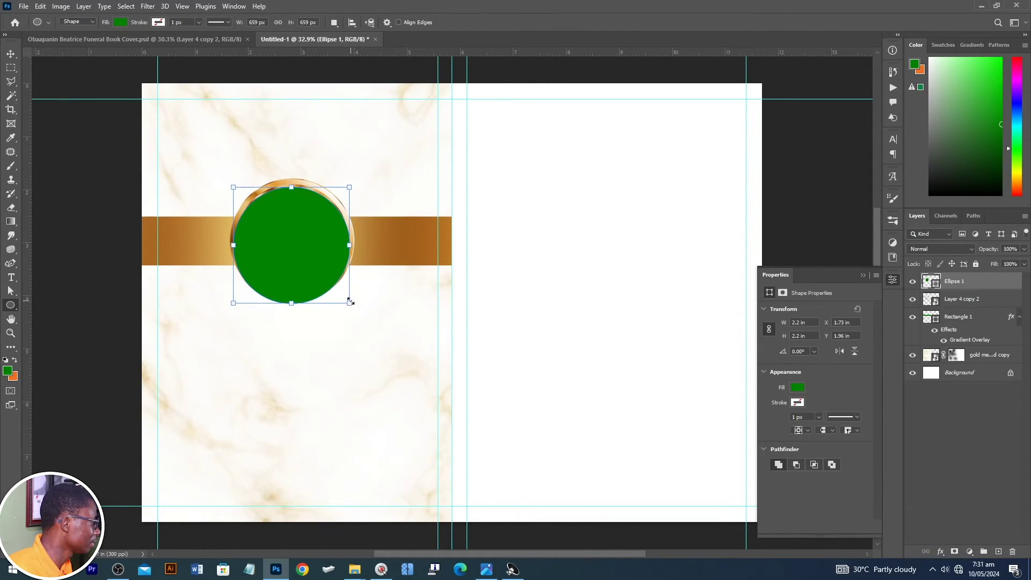
{"action": "key", "text": "v"}
{"action": "scroll", "coordinate": [323, 235], "scroll_direction": "up", "scroll_amount": 2}
{"action": "key", "text": "shift+Up"}
{"action": "key", "text": "shift+Up"}
{"action": "key", "text": "shift+Up"}
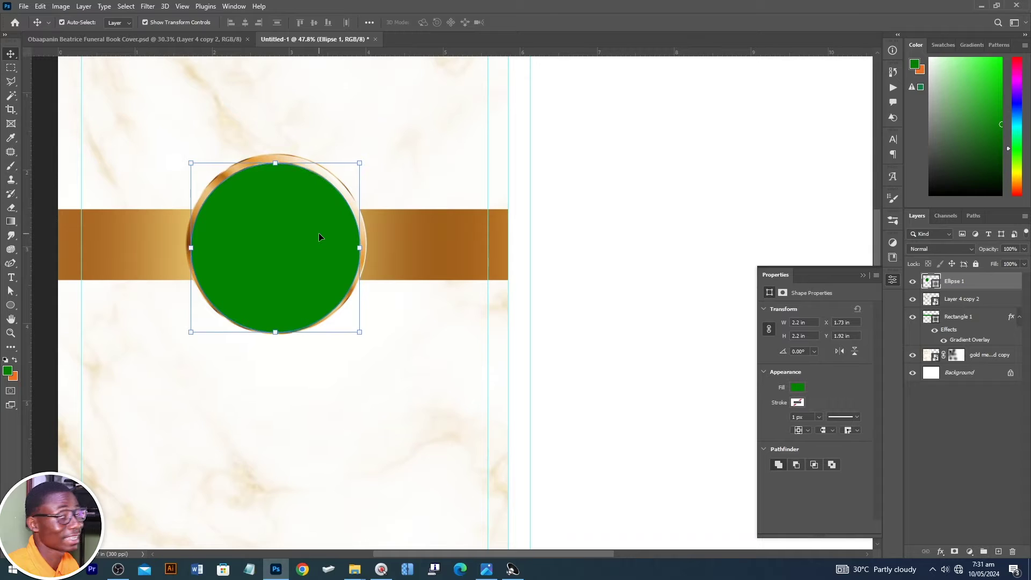
{"action": "key", "text": "Up"}
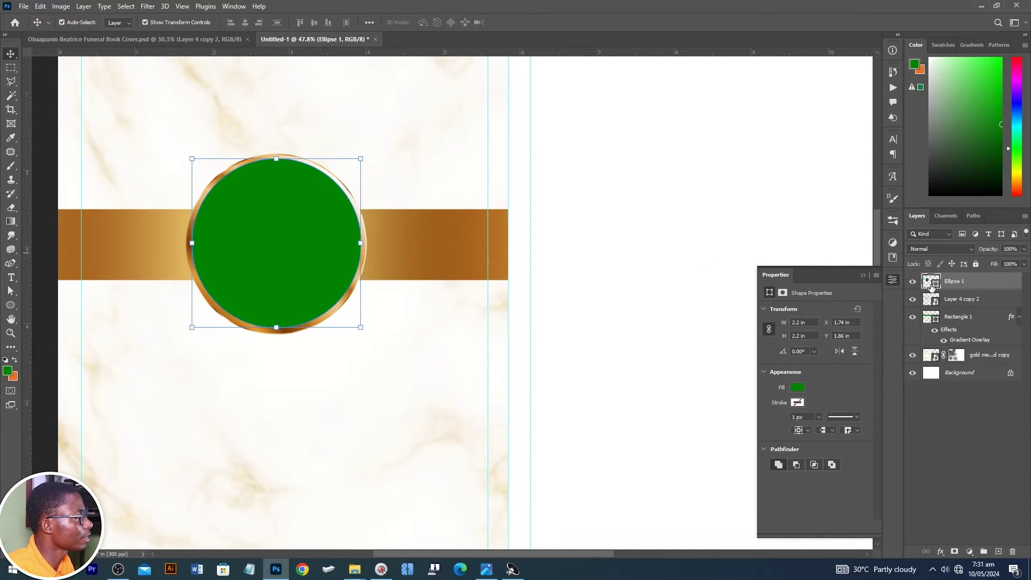
{"action": "left_click_drag", "start_coordinate": [958, 288], "coordinate": [958, 307]}
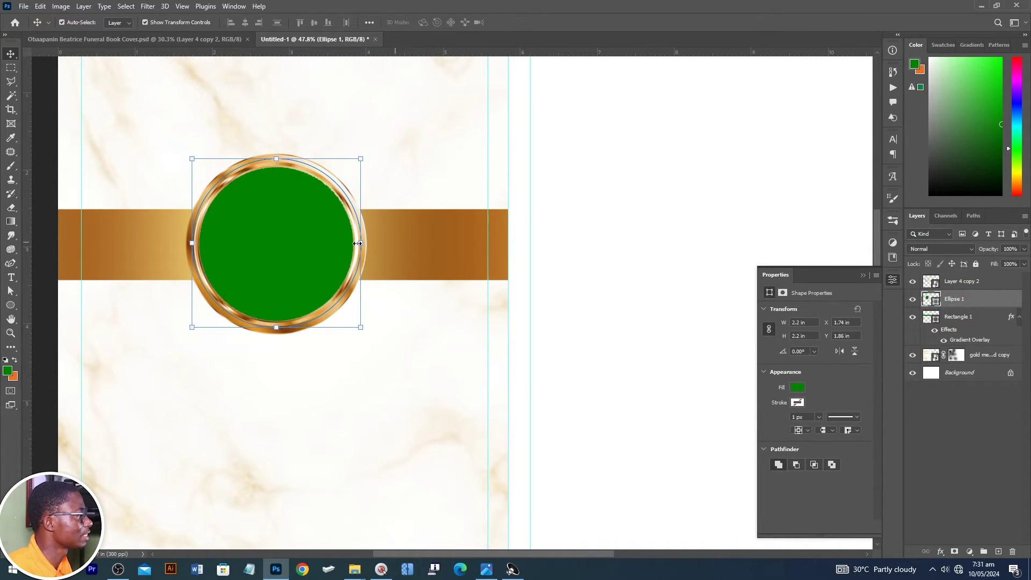
{"action": "left_click", "coordinate": [977, 285]}
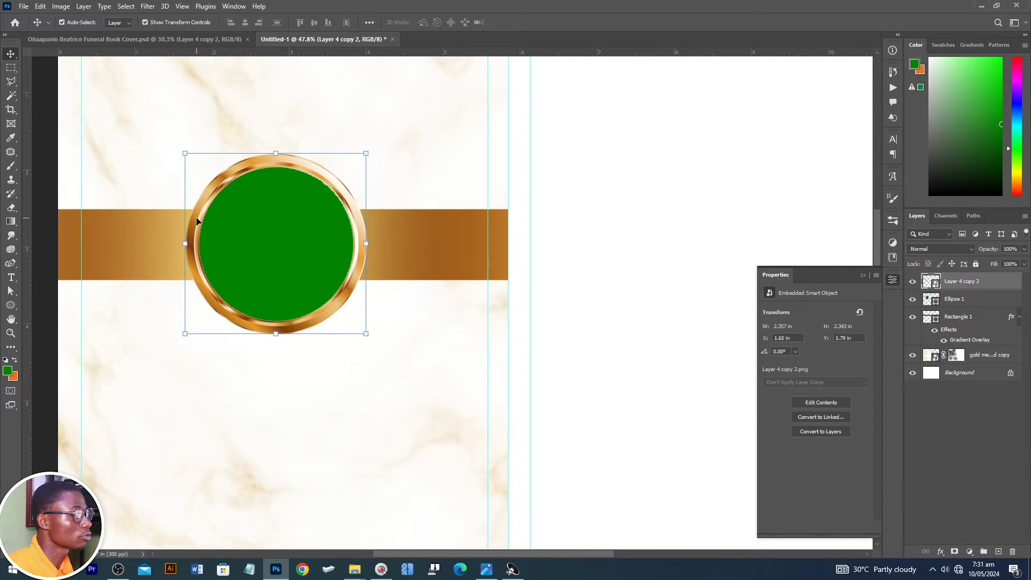
{"action": "key", "text": "alt+Tab"}
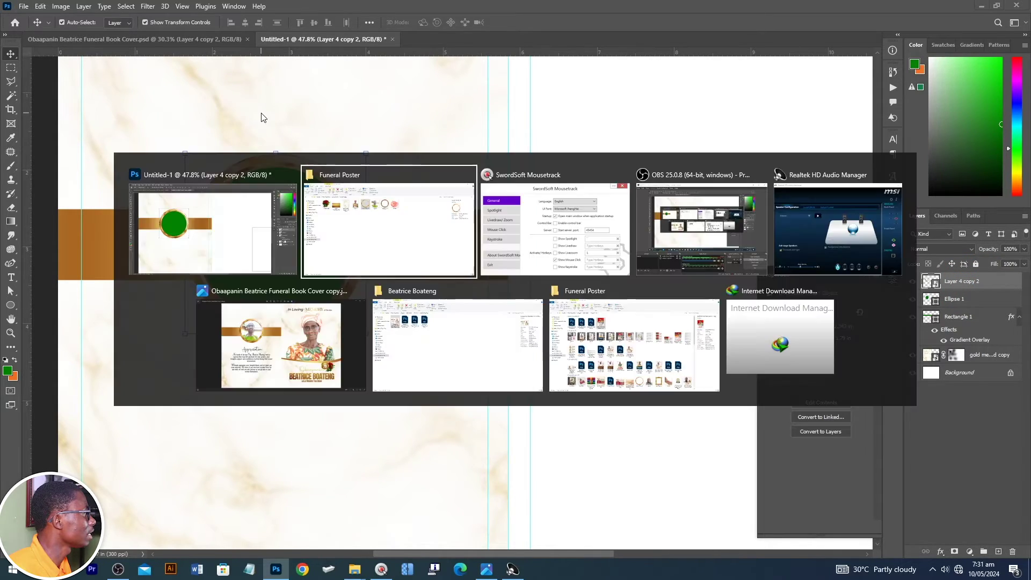
Step: Place the portrait photo onto the gold ring and scale it down to fit inside
{"action": "left_click", "coordinate": [454, 131]}
{"action": "left_click_drag", "start_coordinate": [432, 191], "coordinate": [288, 250]}
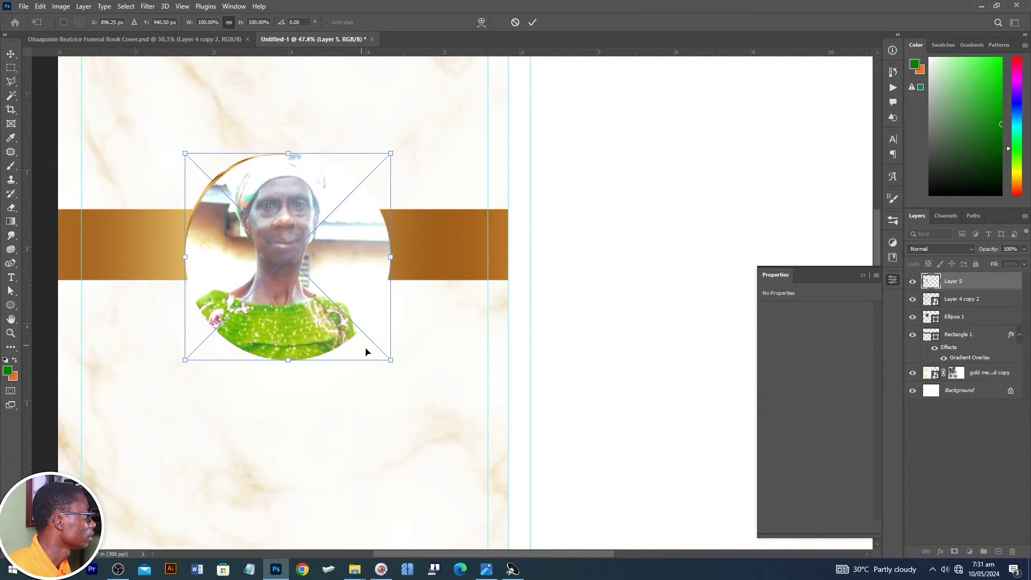
{"action": "left_click_drag", "start_coordinate": [388, 359], "coordinate": [361, 332]}
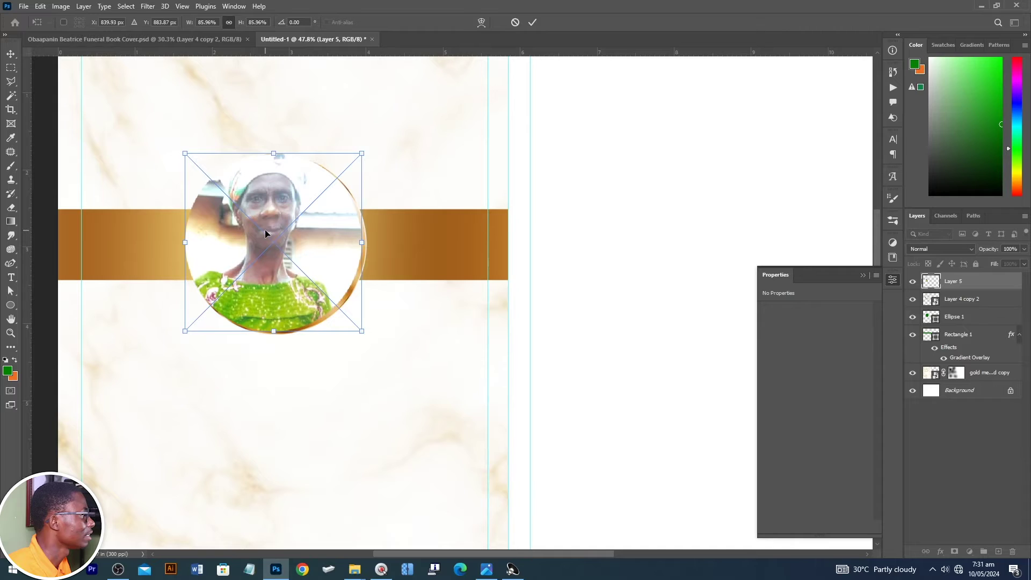
{"action": "key", "text": "Return"}
Step: Stack Layer 5 beneath Layer 4 copy 2 and nudge the photo slightly down and right
{"action": "key", "text": "Tab"}
{"action": "key", "text": "Tab"}
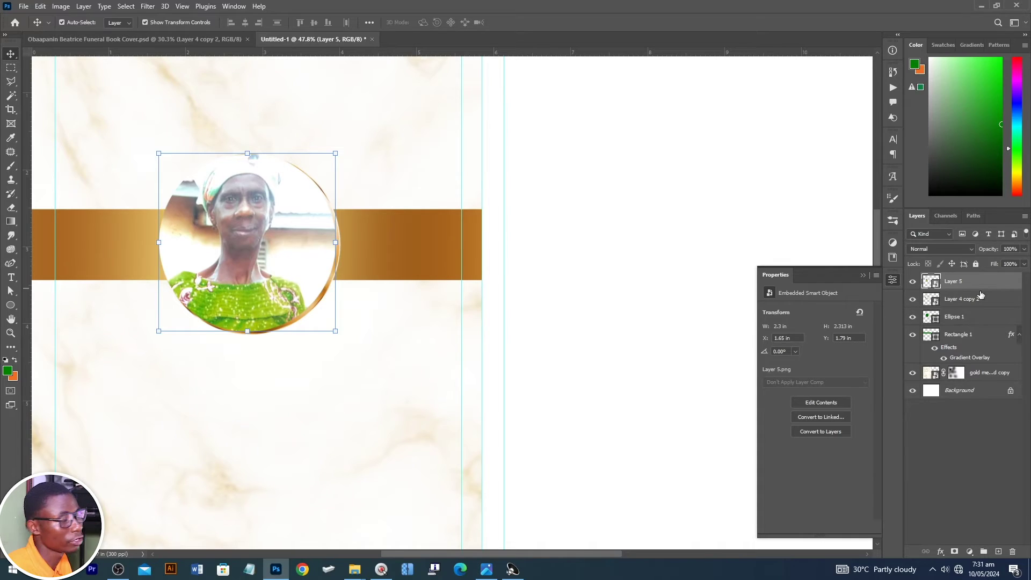
{"action": "left_click_drag", "start_coordinate": [973, 290], "coordinate": [968, 310]}
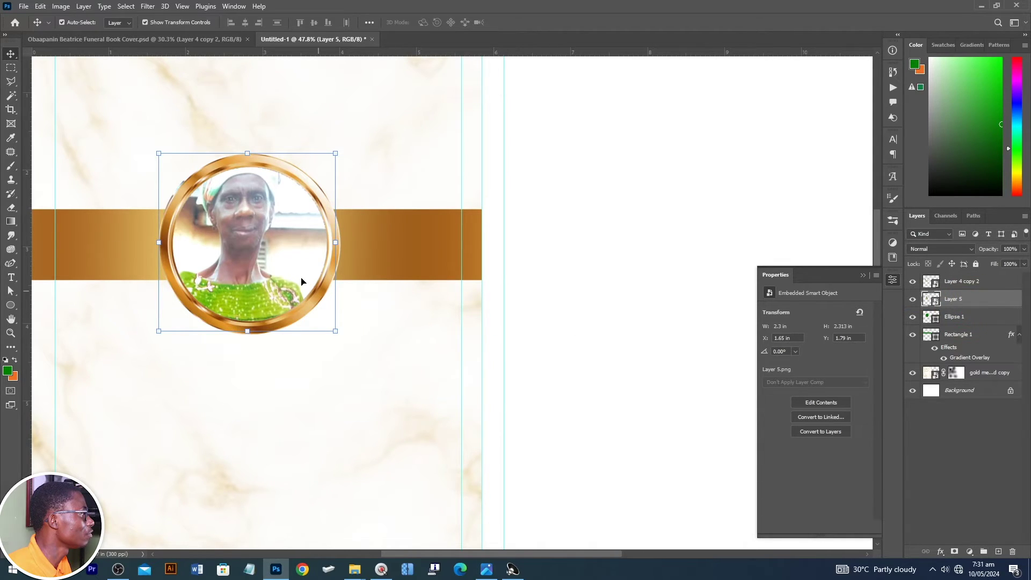
{"action": "left_click_drag", "start_coordinate": [277, 253], "coordinate": [280, 257]}
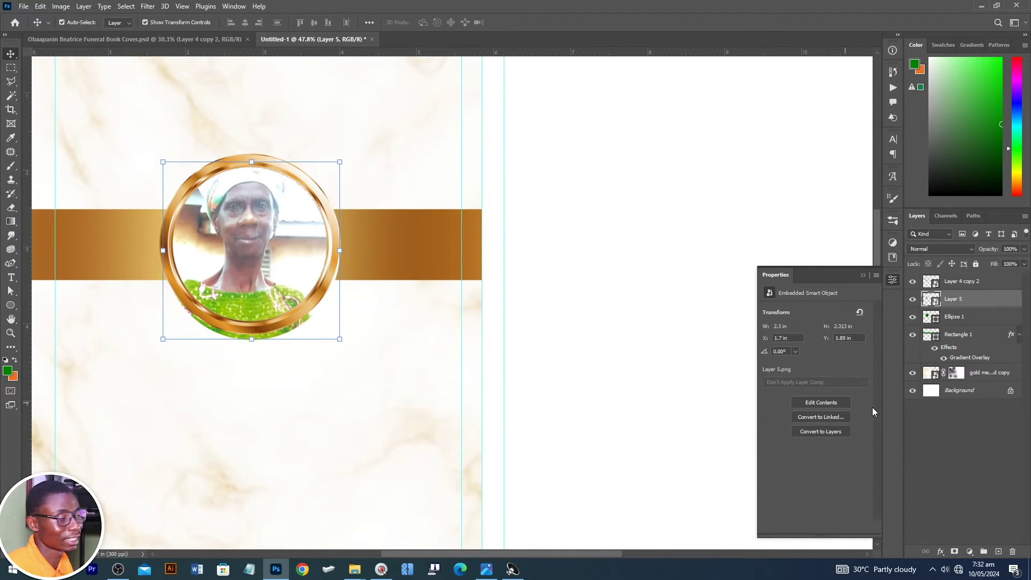
Step: Clip the portrait into the circle and set its blend mode to Luminosity
{"action": "right_click", "coordinate": [969, 299]}
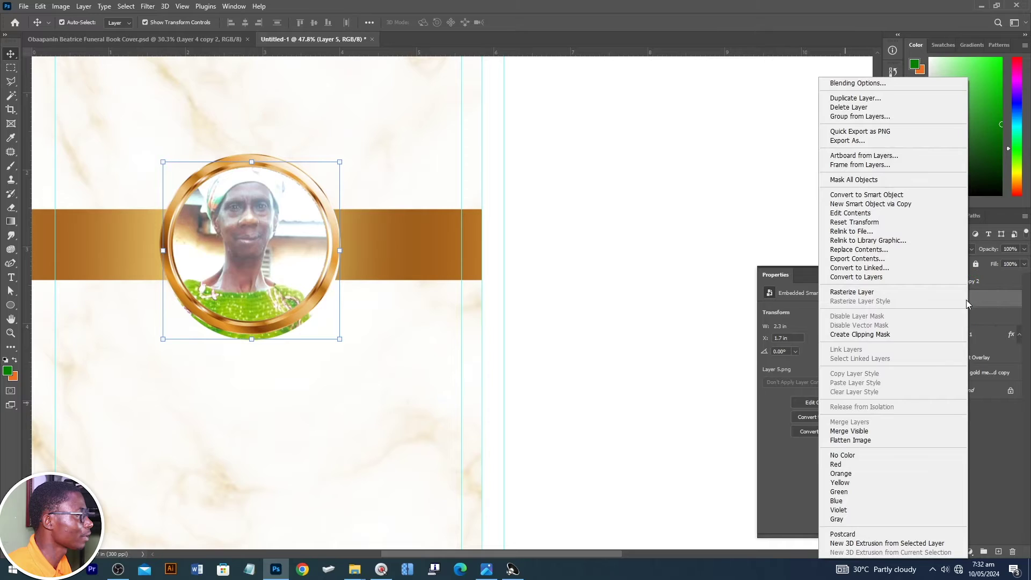
{"action": "left_click", "coordinate": [858, 334]}
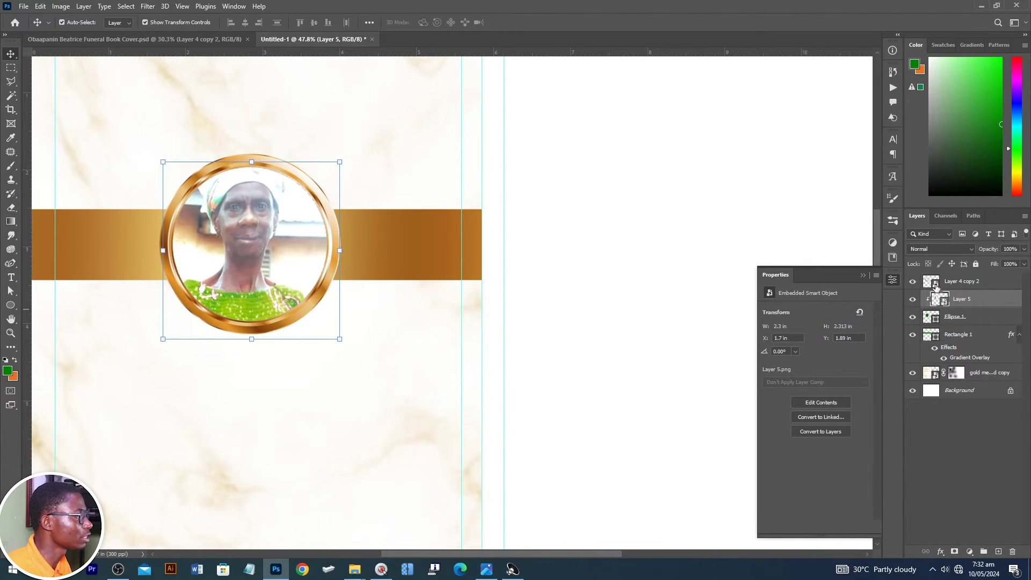
{"action": "left_click", "coordinate": [928, 249]}
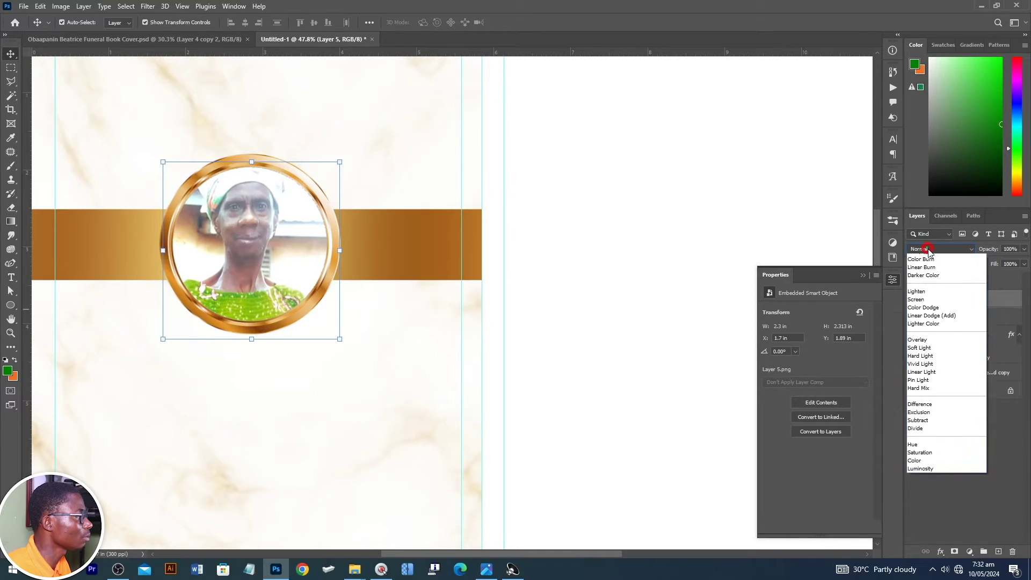
{"action": "left_click", "coordinate": [929, 508]}
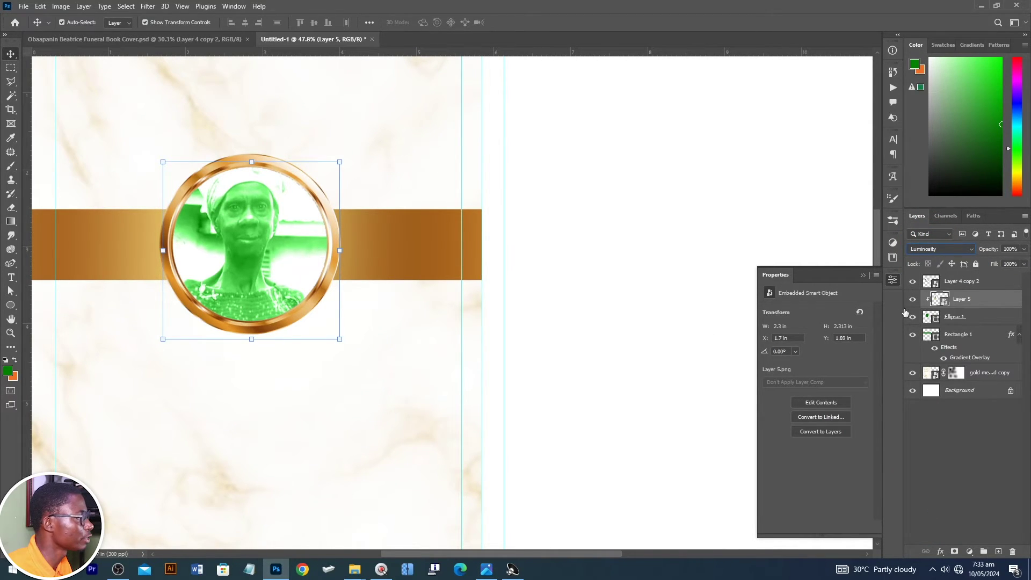
Step: Change the Ellipse 1 fill to white (ffffff) so the portrait shows black-and-white
{"action": "left_click", "coordinate": [934, 322]}
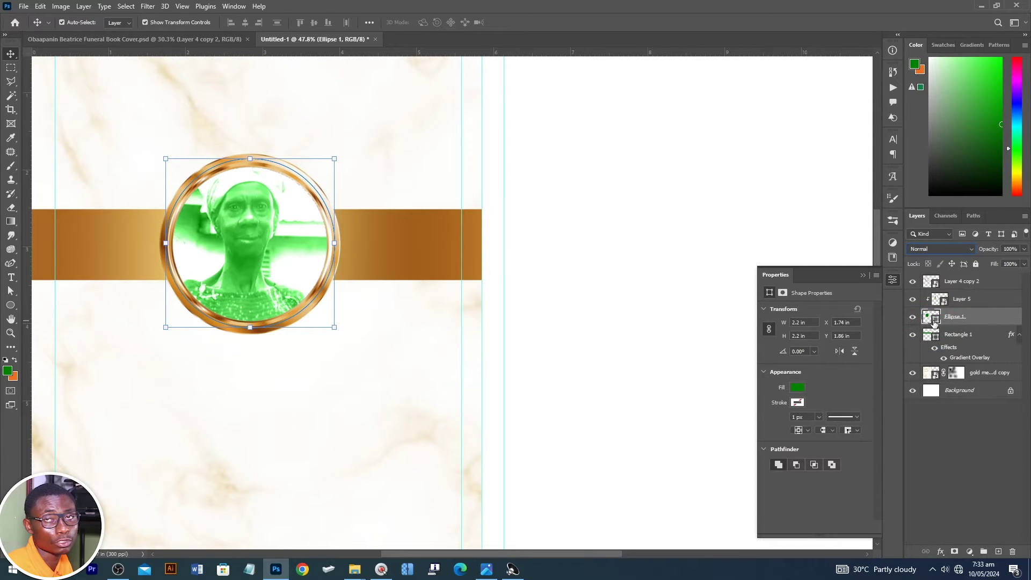
{"action": "double_click", "coordinate": [934, 319]}
{"action": "left_click_drag", "start_coordinate": [684, 337], "coordinate": [527, 115]}
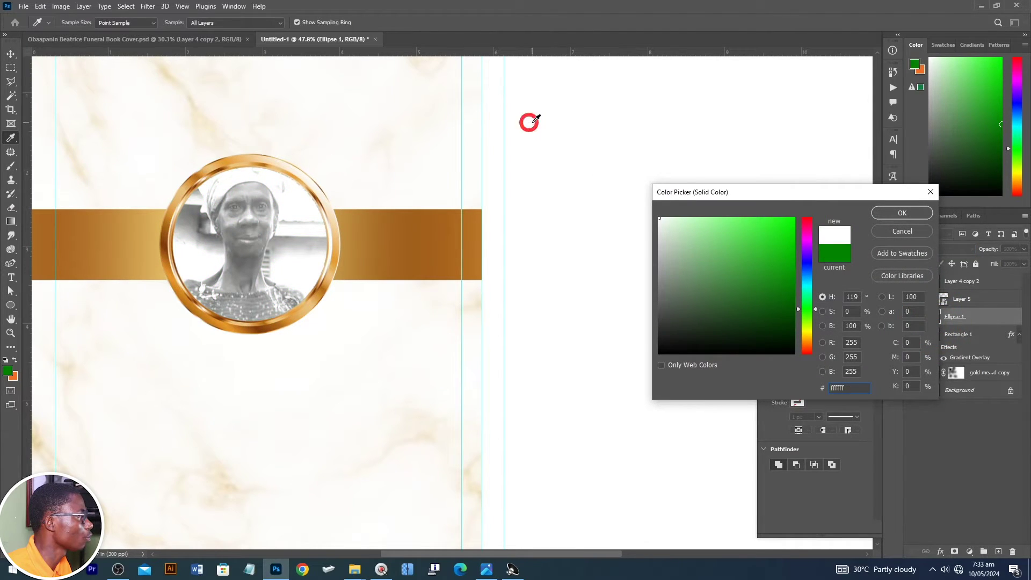
{"action": "left_click", "coordinate": [922, 216]}
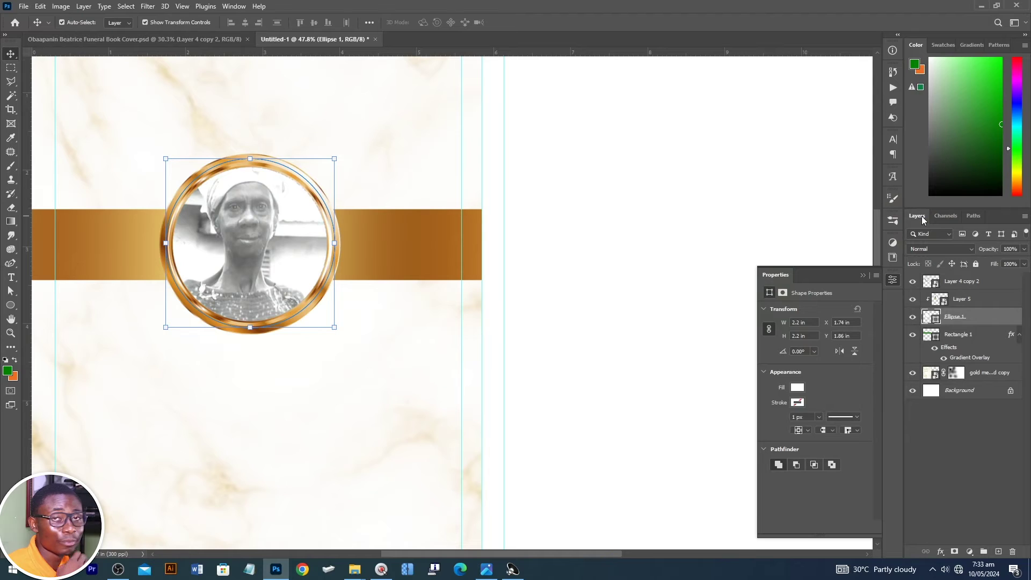
{"action": "scroll", "coordinate": [362, 218], "scroll_direction": "down", "scroll_amount": 3}
{"action": "left_click", "coordinate": [674, 179]}
{"action": "scroll", "coordinate": [416, 240], "scroll_direction": "up", "scroll_amount": 1}
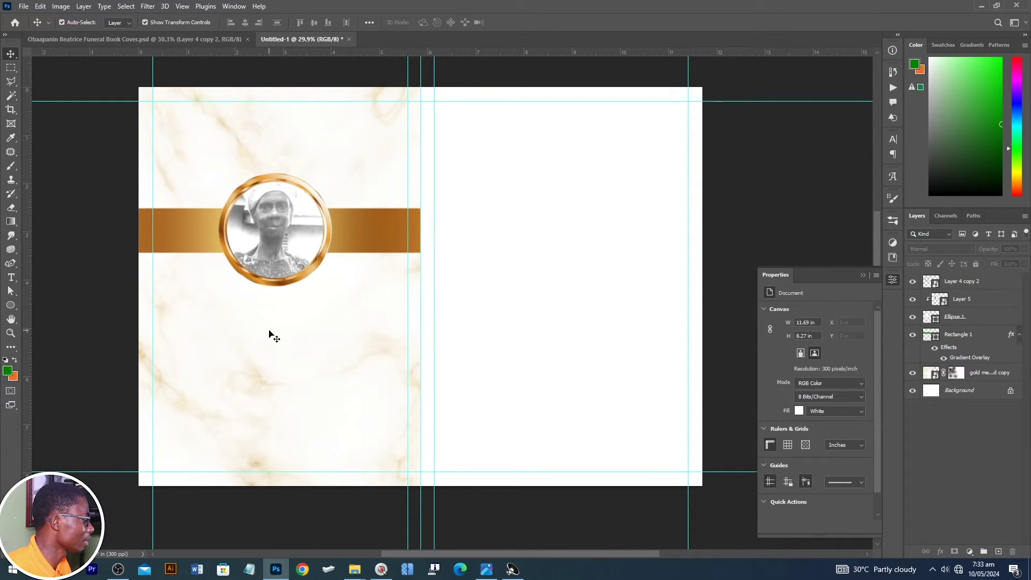
Step: Add the 'Appreciation' heading on the back page below the ring
{"action": "key", "text": "t"}
{"action": "left_click", "coordinate": [226, 323]}
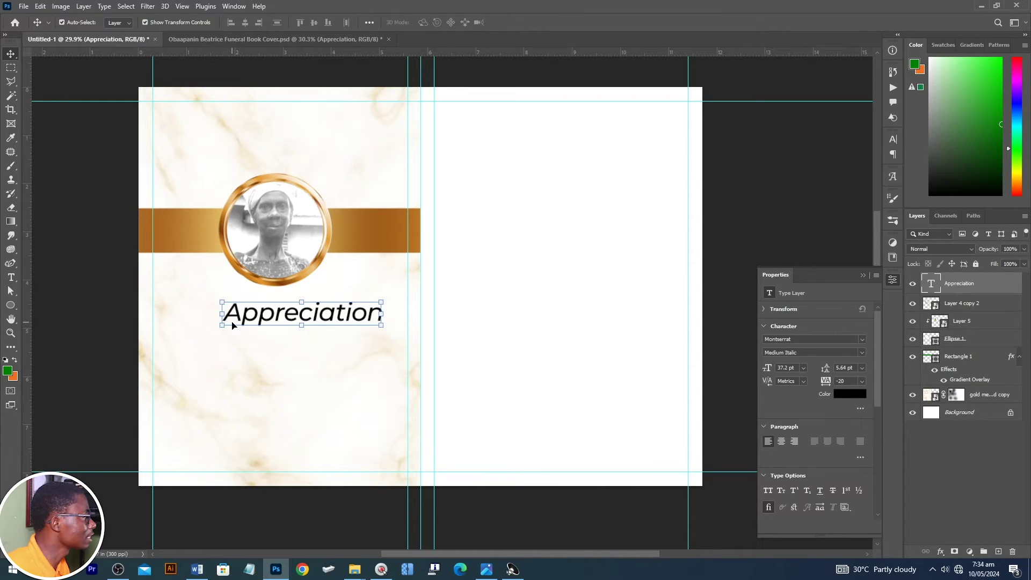
{"action": "left_click_drag", "start_coordinate": [232, 325], "coordinate": [220, 329]}
Step: Set the heading in Daffodil Kingdom and centre it beneath the framed photo
{"action": "left_click", "coordinate": [800, 339]}
{"action": "type", "text": "Daffodil Kingdom"}
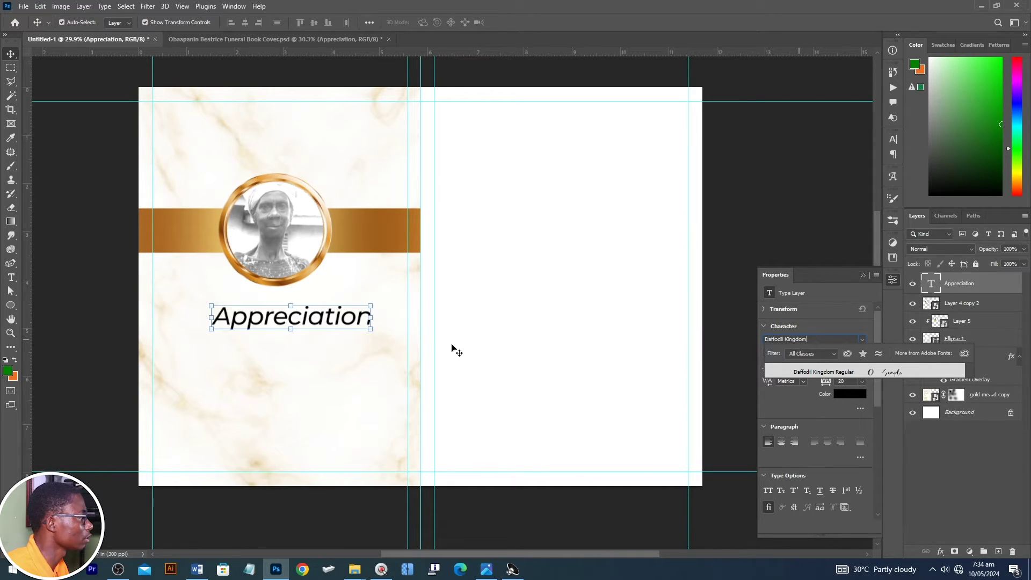
{"action": "key", "text": "Return"}
{"action": "left_click_drag", "start_coordinate": [300, 320], "coordinate": [319, 323]}
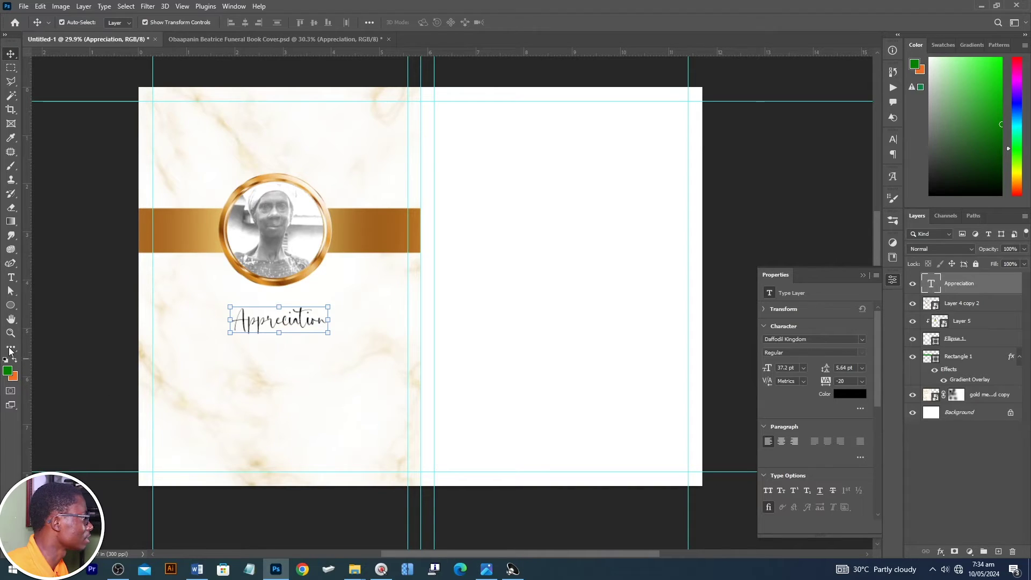
{"action": "left_click", "coordinate": [10, 278]}
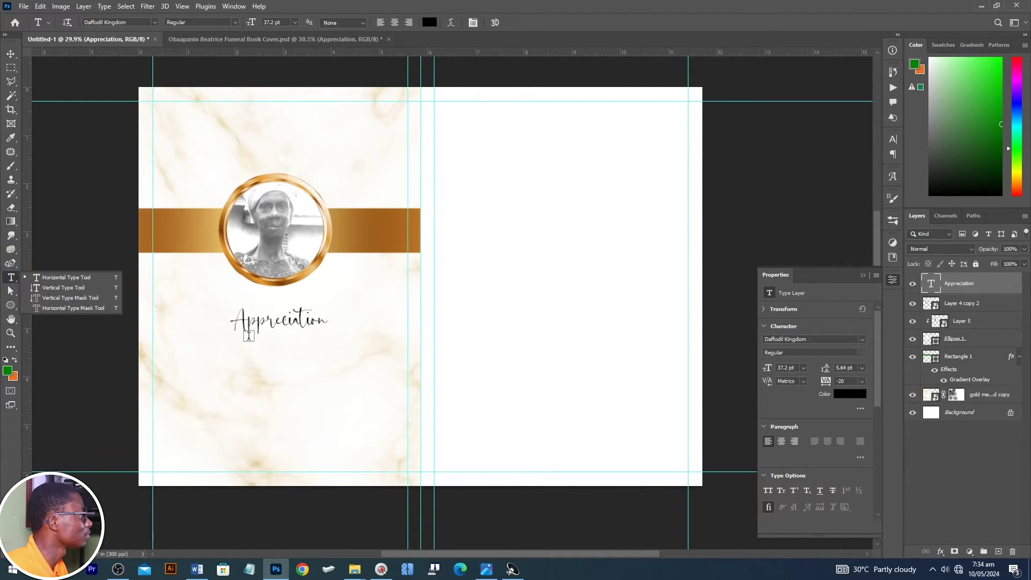
{"action": "left_click", "coordinate": [207, 369]}
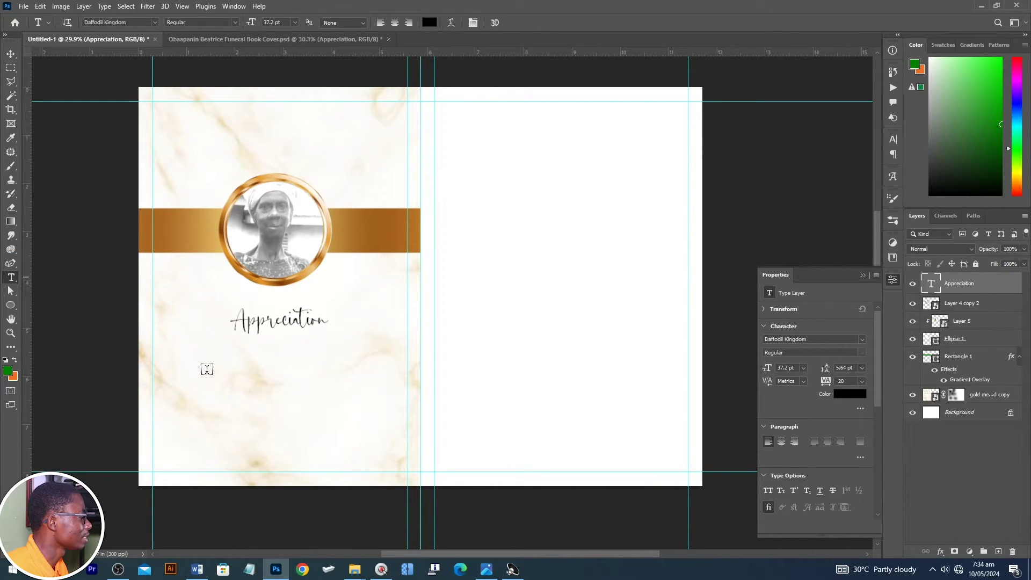
{"action": "left_click", "coordinate": [207, 369]}
{"action": "left_click", "coordinate": [811, 340]}
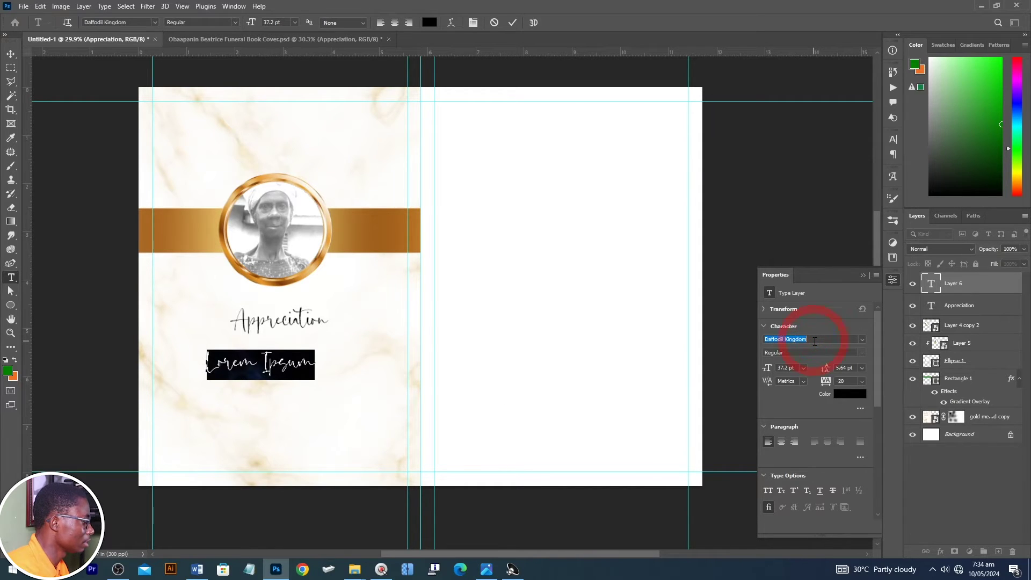
{"action": "type", "text": "mon"}
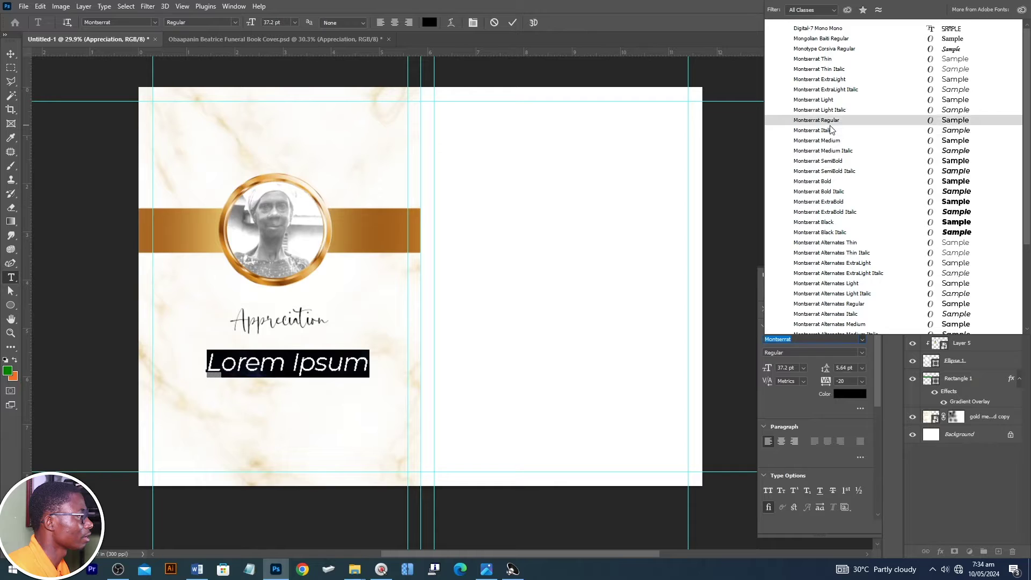
{"action": "left_click", "coordinate": [830, 339]}
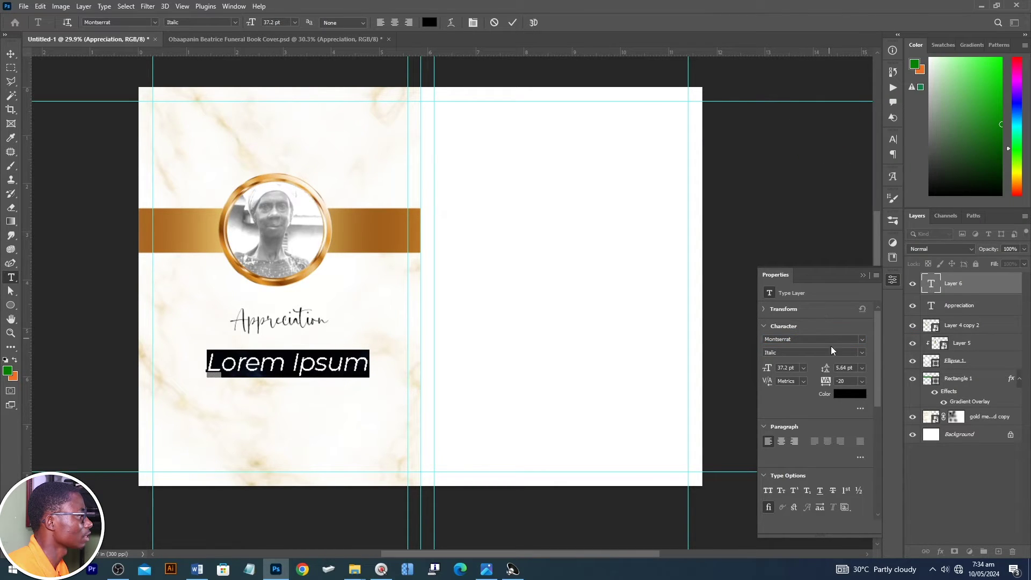
{"action": "left_click_drag", "start_coordinate": [761, 368], "coordinate": [758, 372]}
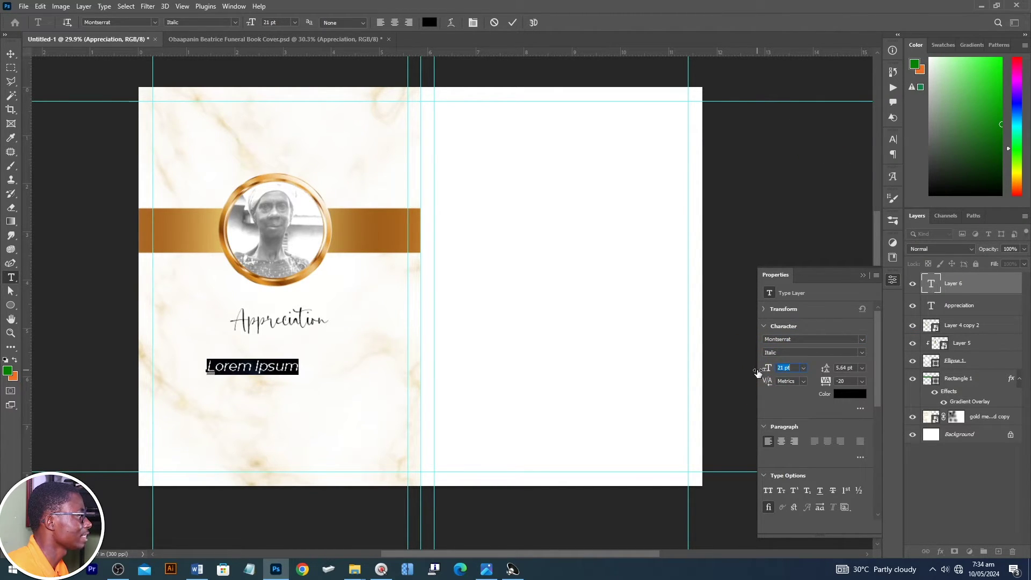
{"action": "left_click", "coordinate": [195, 572]}
{"action": "left_click_drag", "start_coordinate": [819, 209], "coordinate": [311, 163]}
{"action": "key", "text": "ctrl+c"}
{"action": "left_click", "coordinate": [276, 569]}
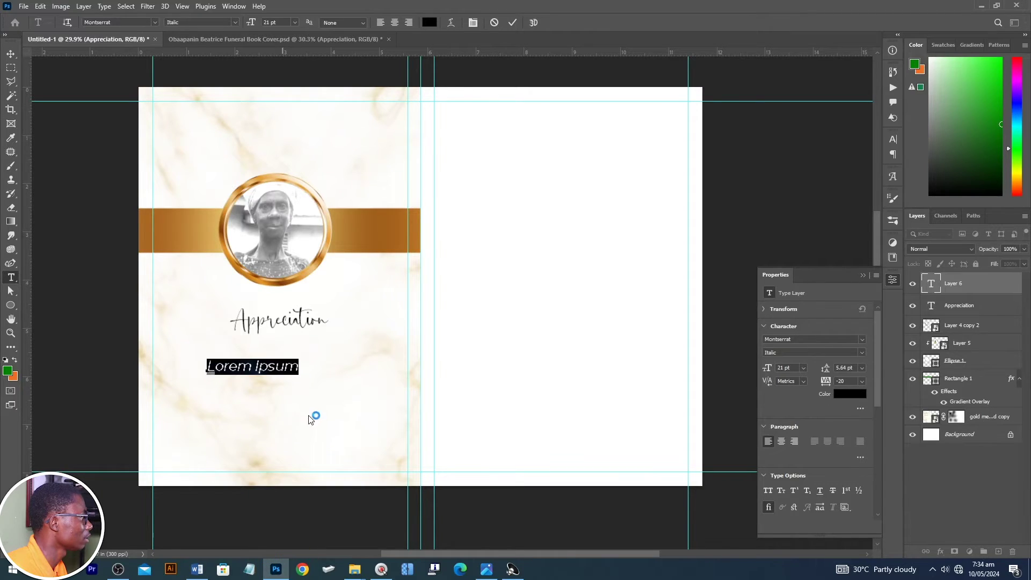
{"action": "key", "text": "ctrl+v"}
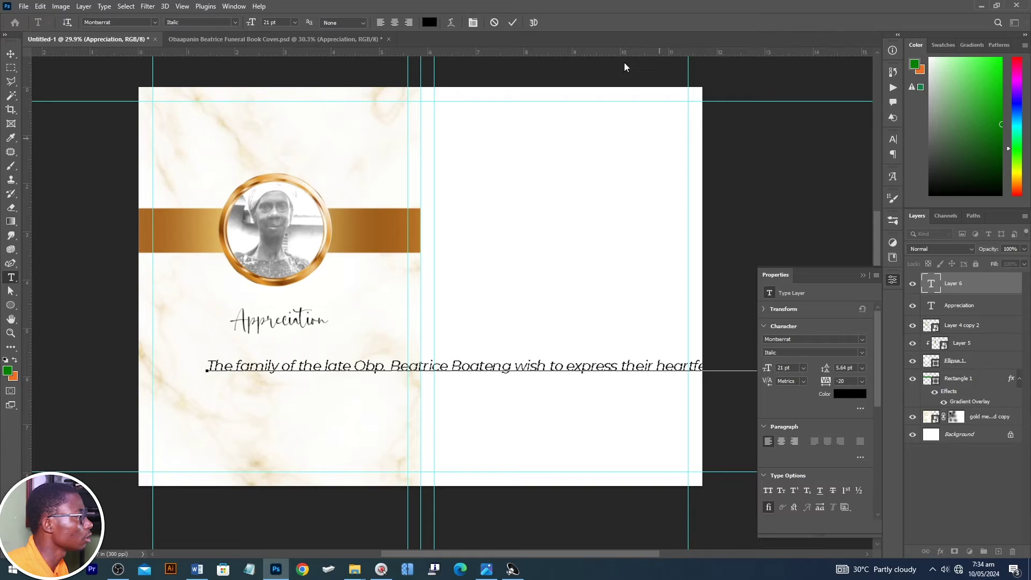
{"action": "left_click", "coordinate": [495, 24]}
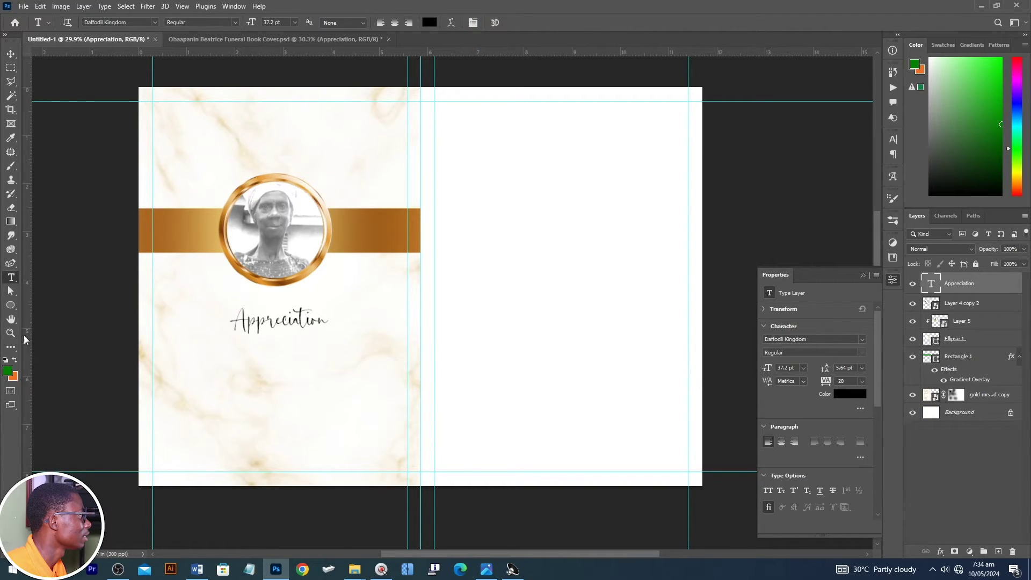
{"action": "left_click", "coordinate": [182, 359]}
{"action": "key", "text": "ctrl+v"}
{"action": "key", "text": "ctrl+a"}
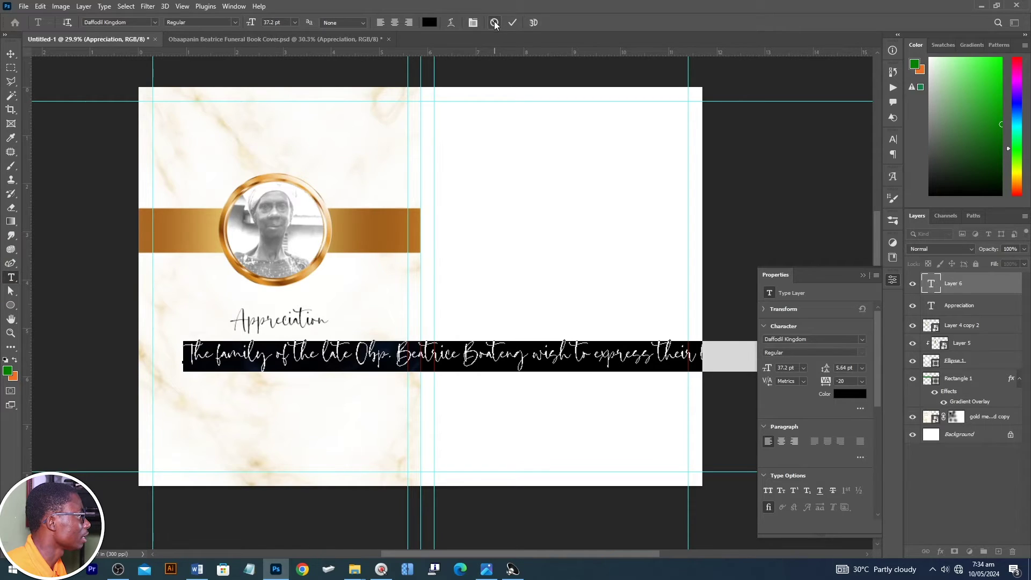
{"action": "left_click", "coordinate": [494, 23]}
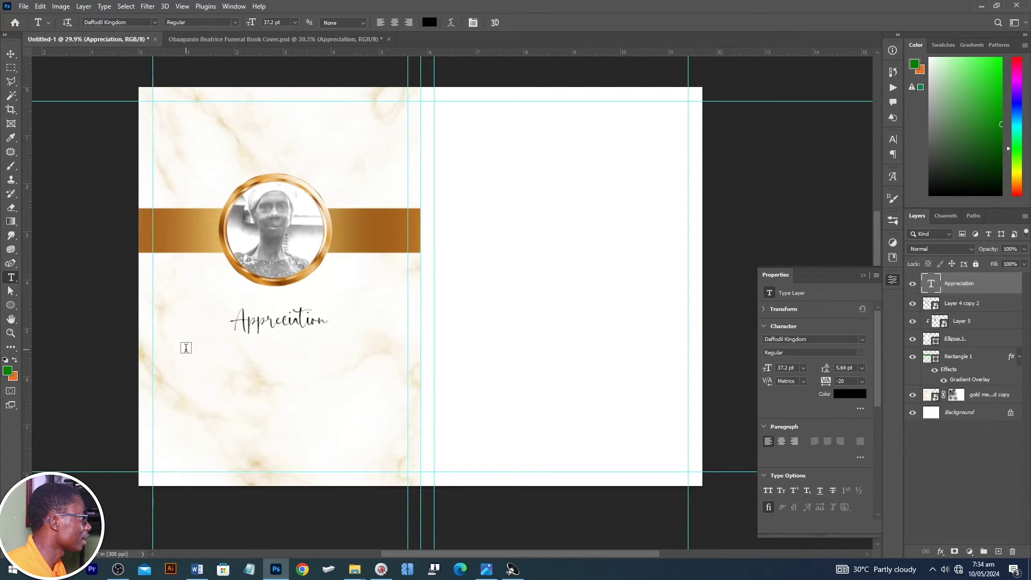
Step: Draw a paragraph box below the heading in Montserrat Medium Italic, 21 pt, 14 pt leading
{"action": "left_click_drag", "start_coordinate": [173, 344], "coordinate": [396, 463]}
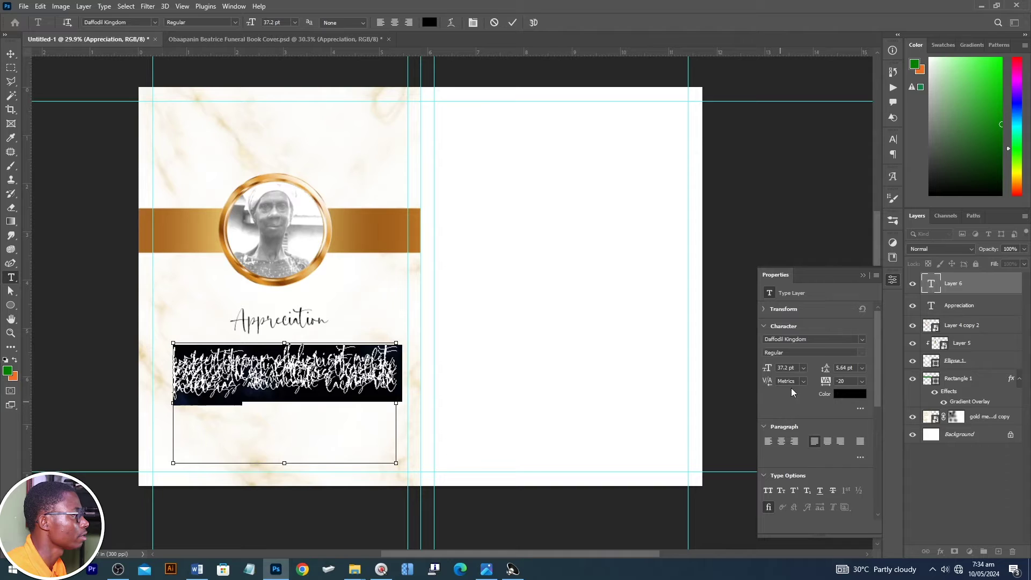
{"action": "left_click", "coordinate": [818, 341]}
{"action": "type", "text": "mont"}
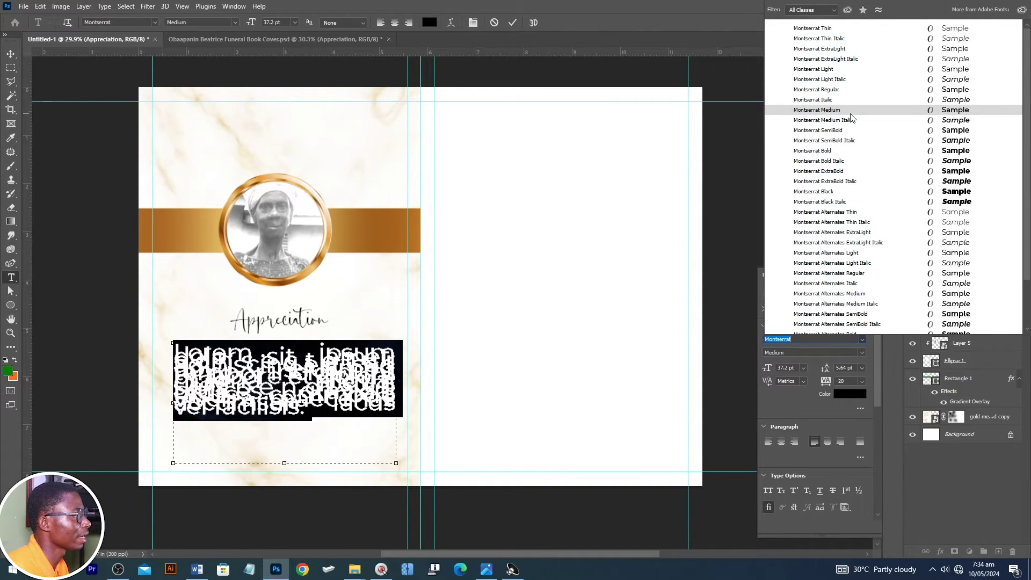
{"action": "left_click", "coordinate": [838, 120]}
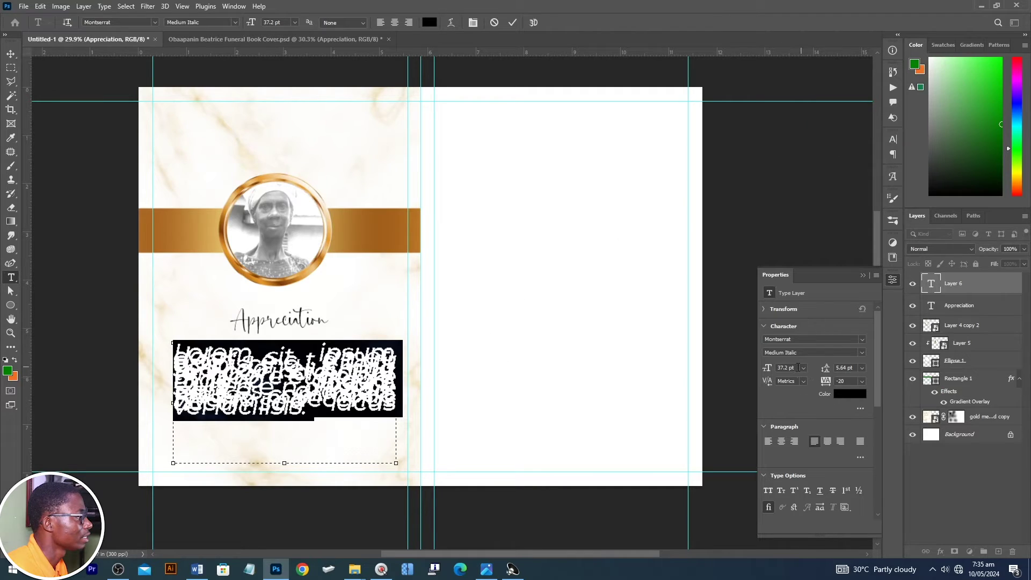
{"action": "left_click_drag", "start_coordinate": [767, 370], "coordinate": [756, 376]}
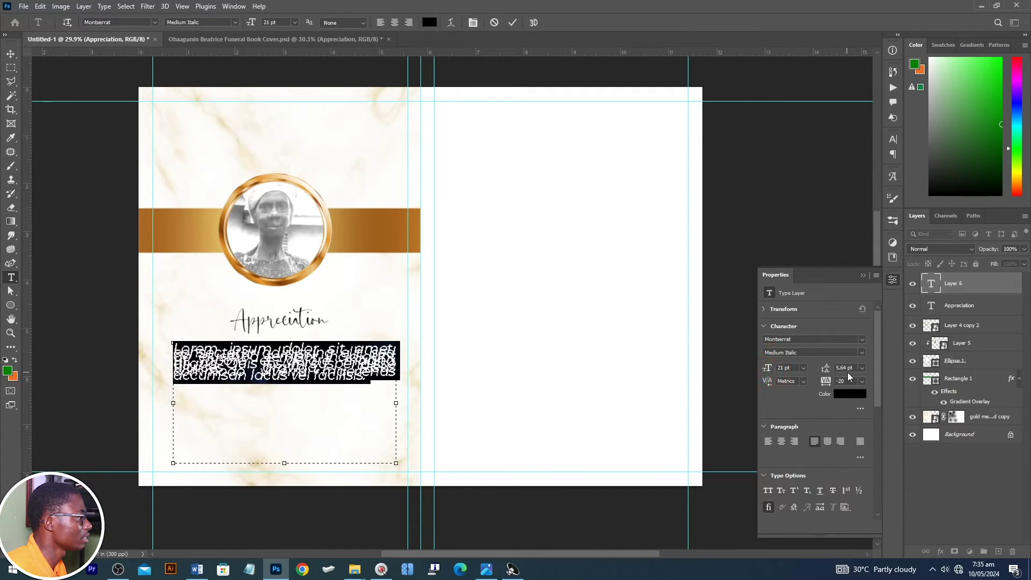
{"action": "left_click_drag", "start_coordinate": [829, 372], "coordinate": [843, 372]}
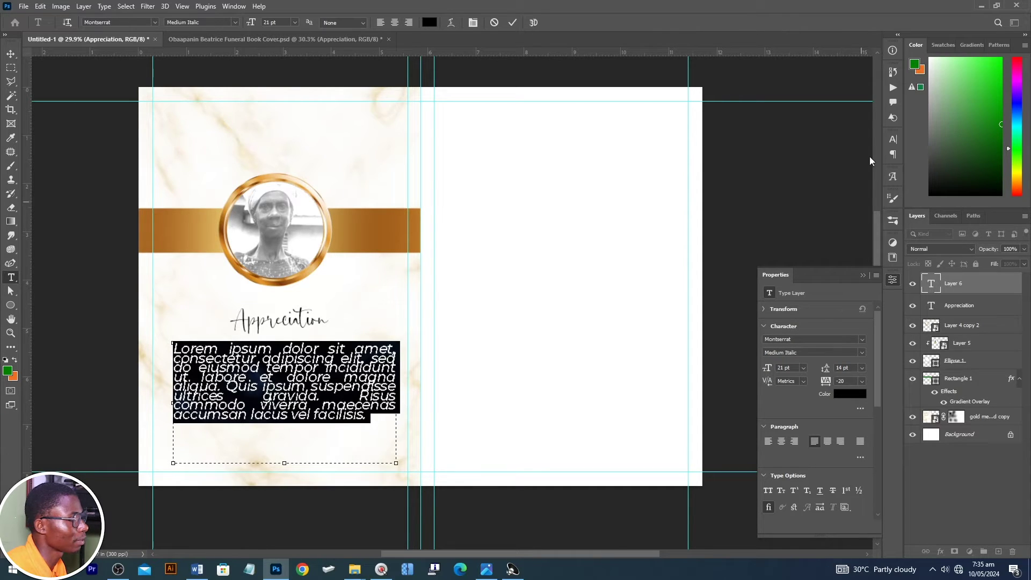
{"action": "left_click", "coordinate": [893, 139]}
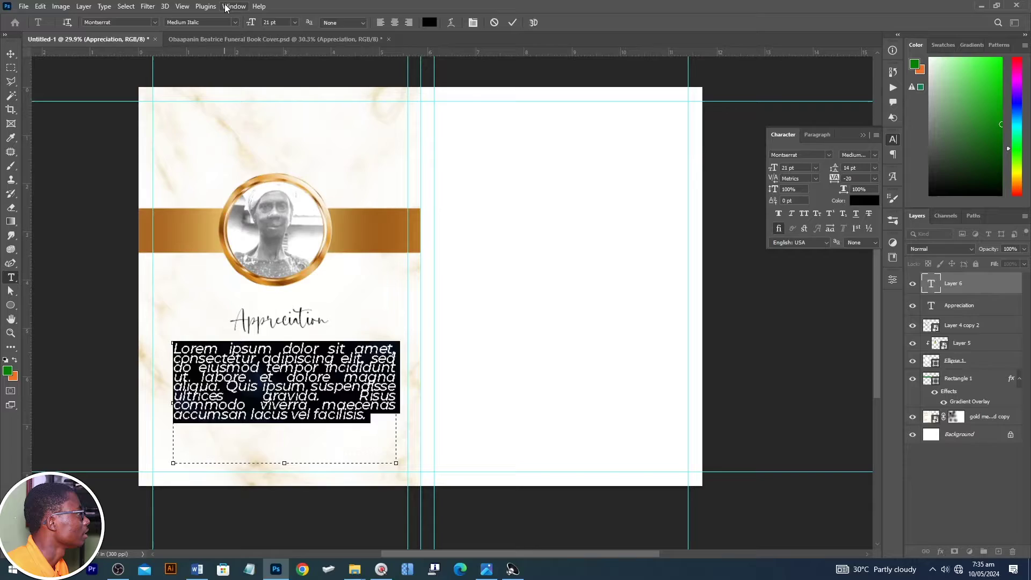
Step: Restore the Properties and Character panels and paste the thank-you paragraph over the placeholder text
{"action": "left_click", "coordinate": [227, 6]}
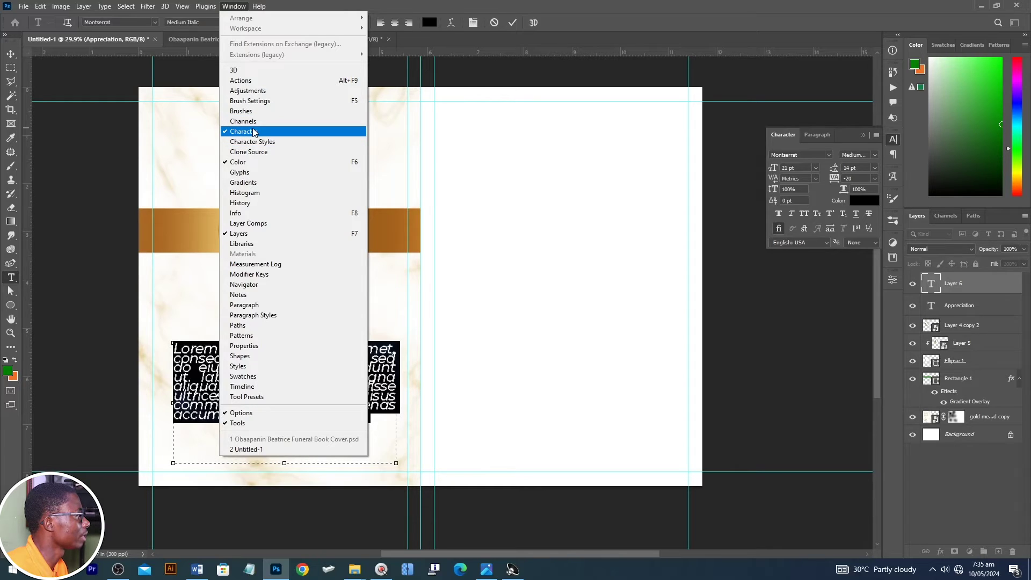
{"action": "left_click", "coordinate": [264, 346]}
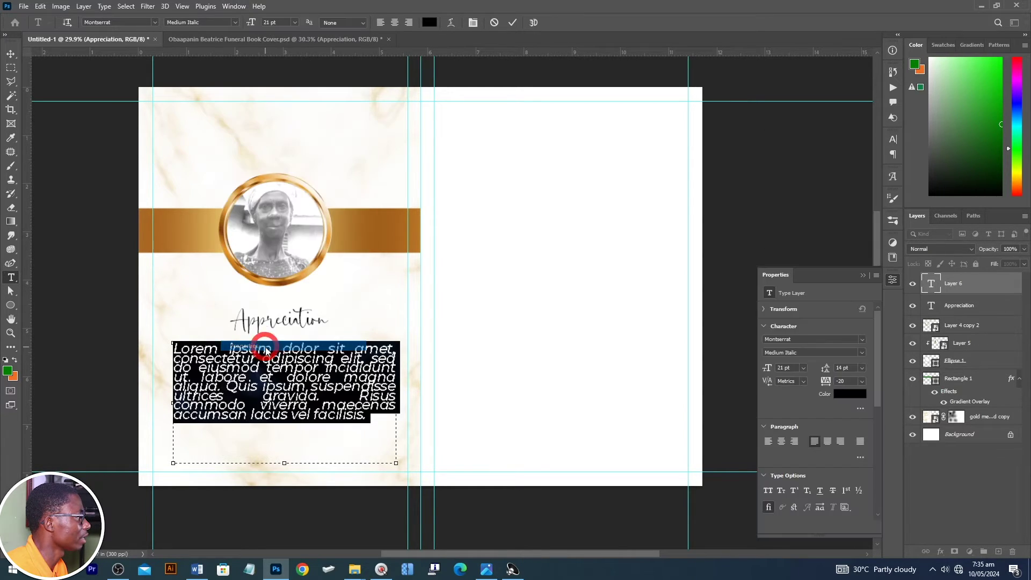
{"action": "left_click", "coordinate": [888, 139]}
{"action": "left_click", "coordinate": [254, 404]}
{"action": "key", "text": "ctrl+a"}
{"action": "key", "text": "ctrl+v"}
Step: Set the paragraph to 17 pt size with 17 pt leading
{"action": "key", "text": "ctrl+a"}
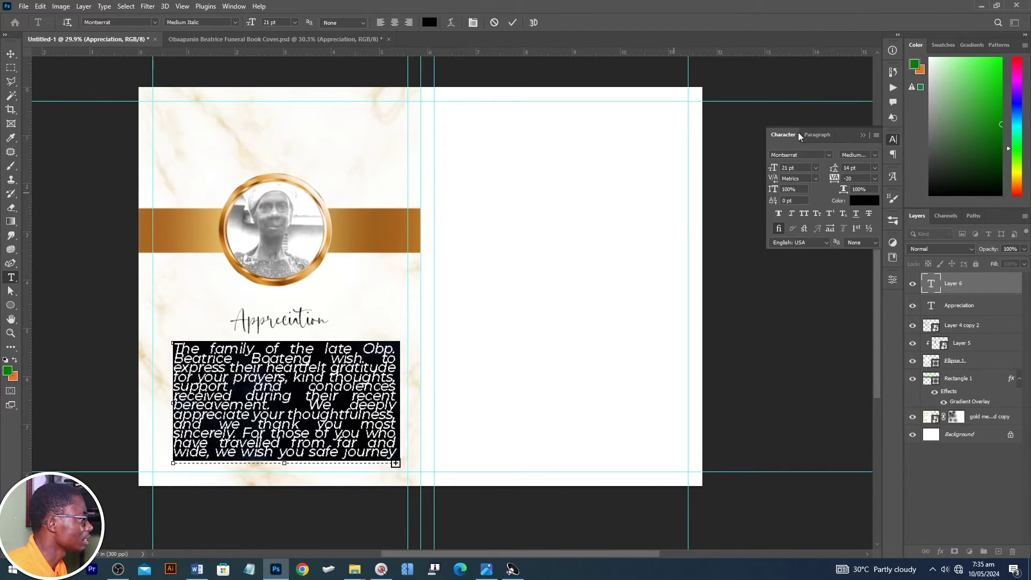
{"action": "left_click_drag", "start_coordinate": [776, 169], "coordinate": [776, 168]}
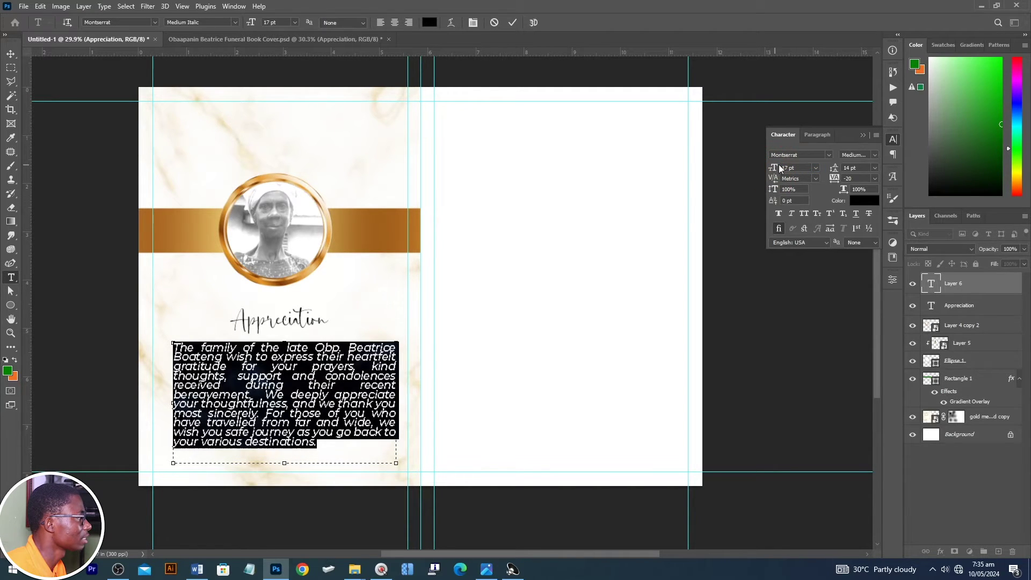
{"action": "left_click", "coordinate": [858, 169]}
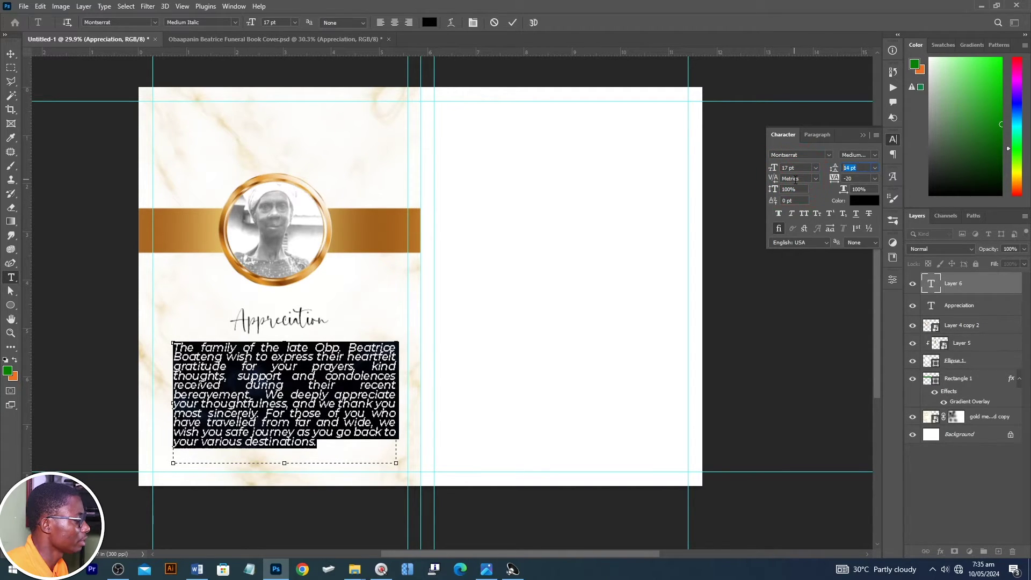
{"action": "type", "text": "17"}
{"action": "key", "text": "Return"}
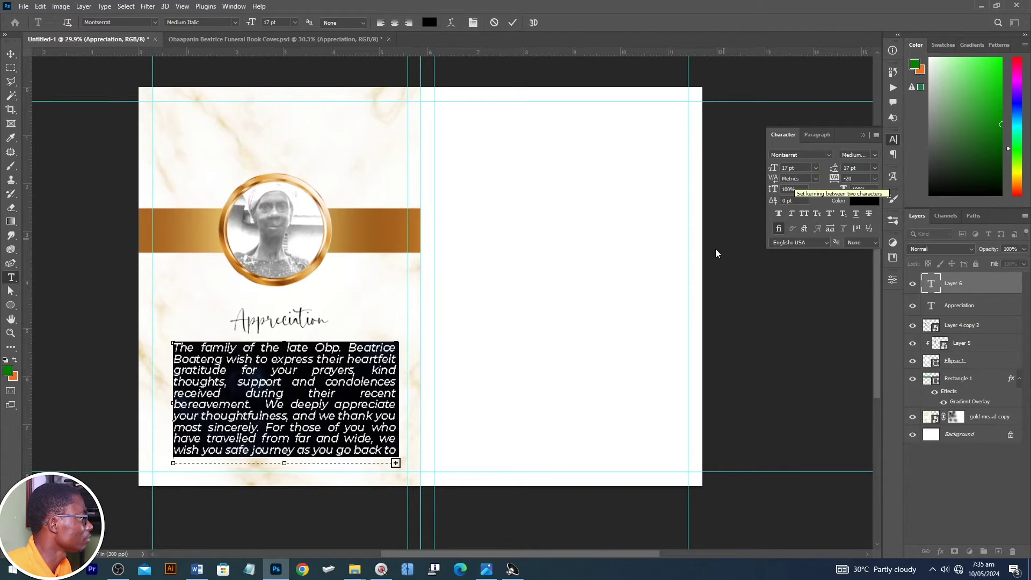
Step: Scale the paragraph to fit, shift it and the heading higher, then switch to the cover document
{"action": "key", "text": "ctrl+Return"}
{"action": "left_click_drag", "start_coordinate": [277, 456], "coordinate": [279, 439]}
{"action": "key", "text": "Return"}
{"action": "left_click", "coordinate": [299, 321], "text": "shift"}
{"action": "mouse_move", "coordinate": [299, 322]}
{"action": "left_mouse_down"}
{"action": "mouse_move", "coordinate": [300, 376]}
{"action": "mouse_move", "coordinate": [299, 314]}
{"action": "left_mouse_up"}
{"action": "left_click", "coordinate": [196, 39]}
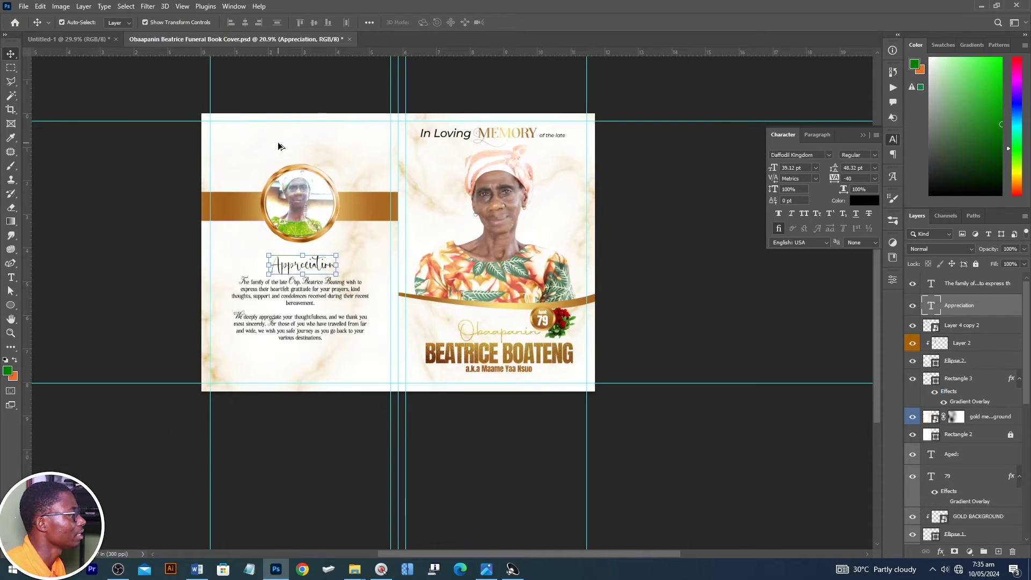
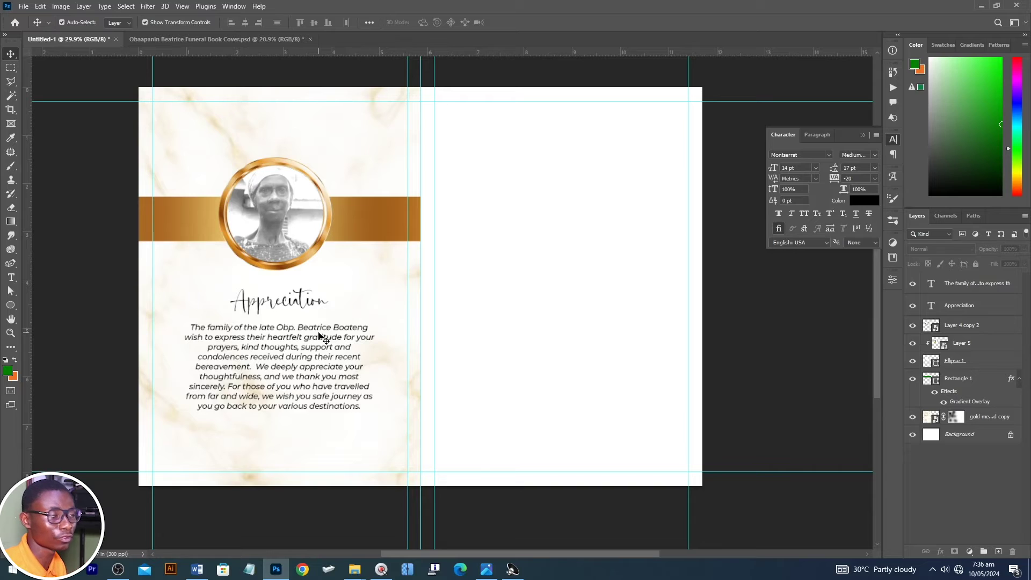
Step: Draw a closed pen path with a downward-curving top across the lower right page
{"action": "left_click", "coordinate": [15, 263]}
{"action": "left_click", "coordinate": [53, 273]}
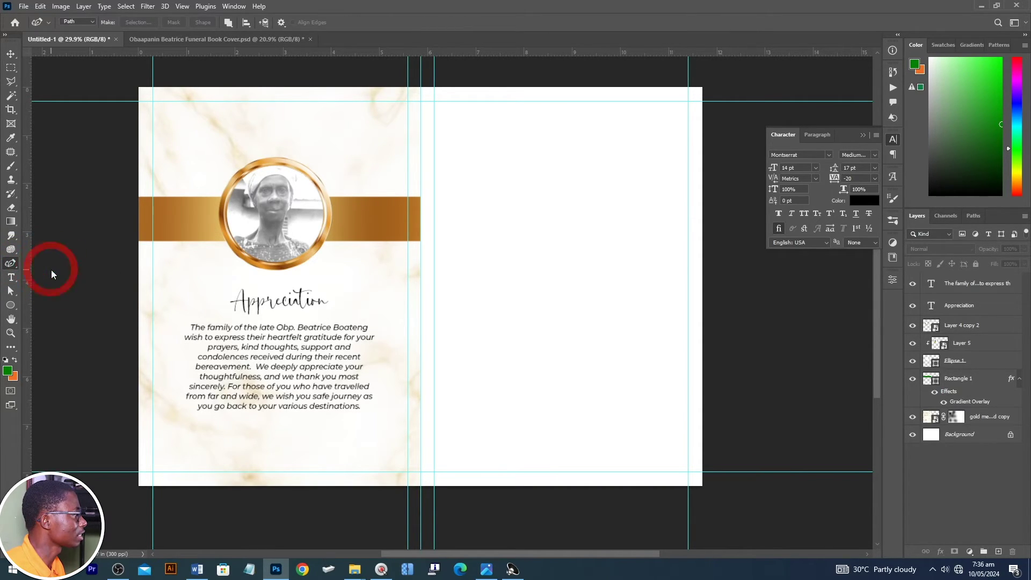
{"action": "left_click", "coordinate": [10, 263]}
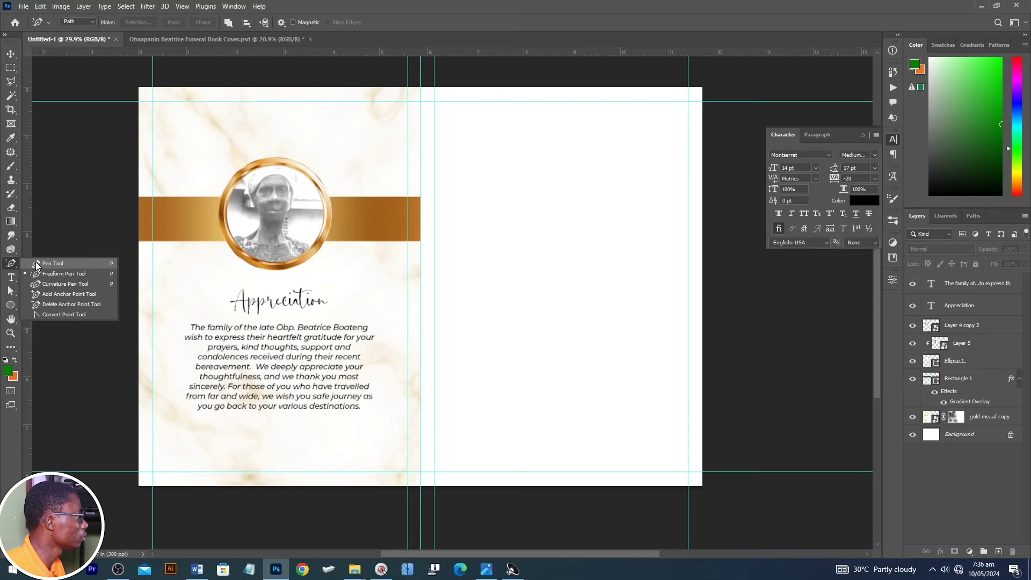
{"action": "left_click", "coordinate": [52, 264]}
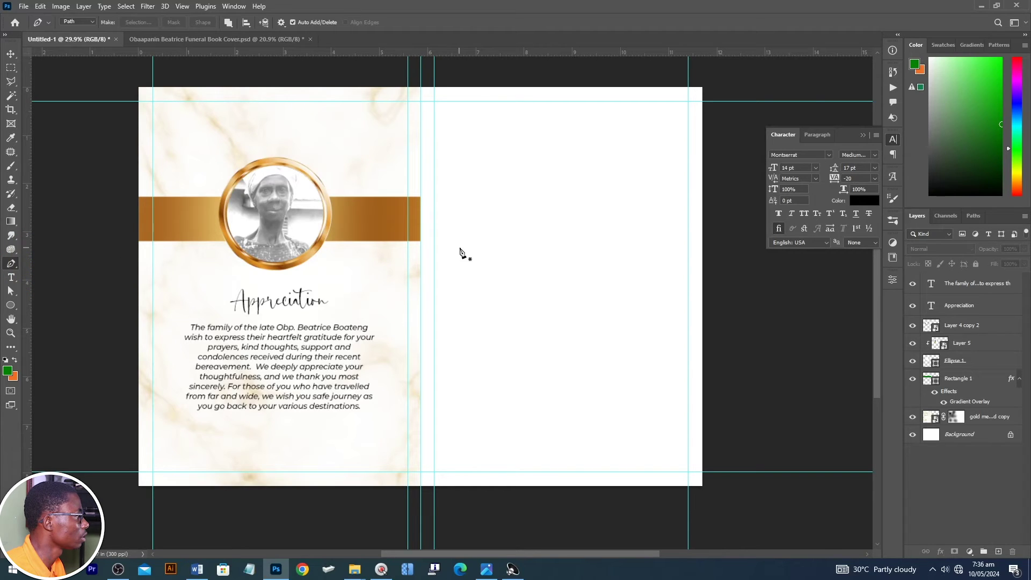
{"action": "left_click", "coordinate": [420, 298]}
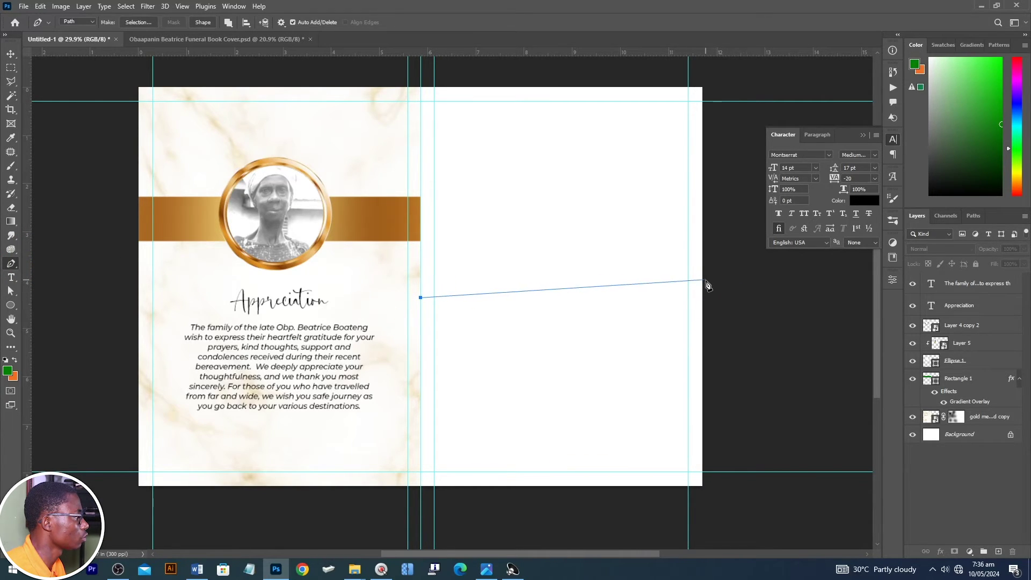
{"action": "left_click_drag", "start_coordinate": [706, 282], "coordinate": [800, 212]}
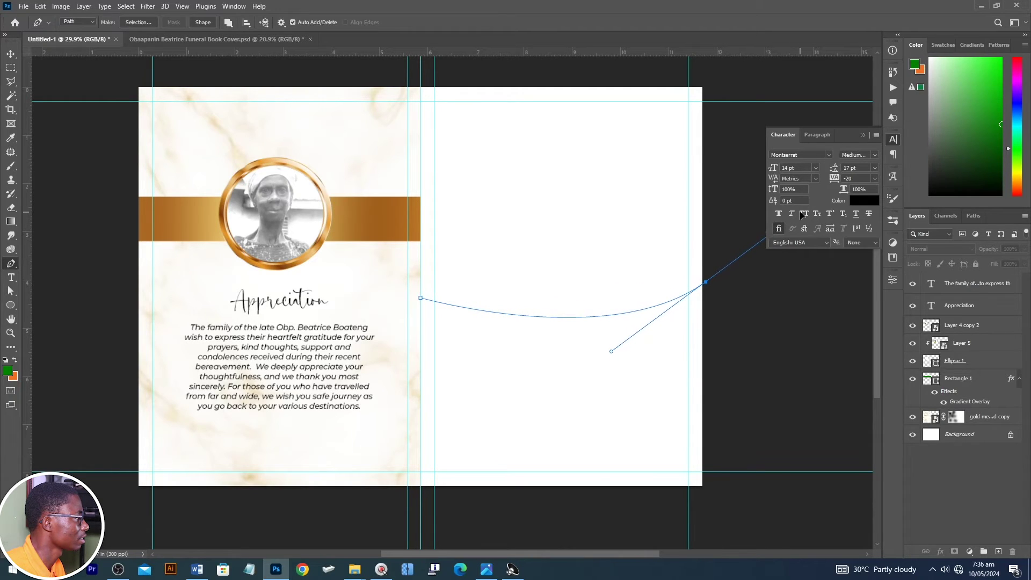
{"action": "left_click", "coordinate": [720, 512]}
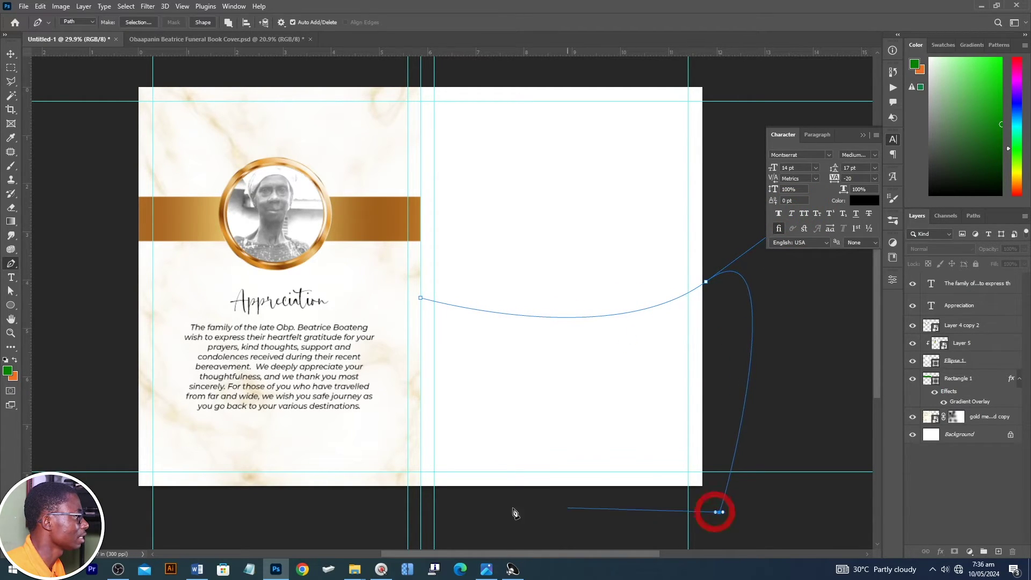
{"action": "left_click", "coordinate": [421, 516]}
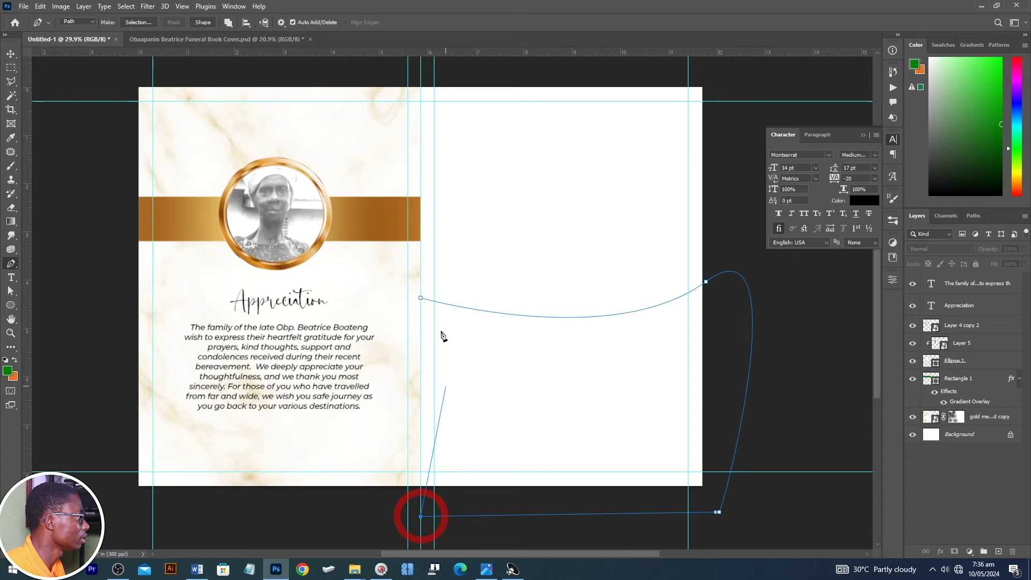
{"action": "left_click", "coordinate": [421, 298]}
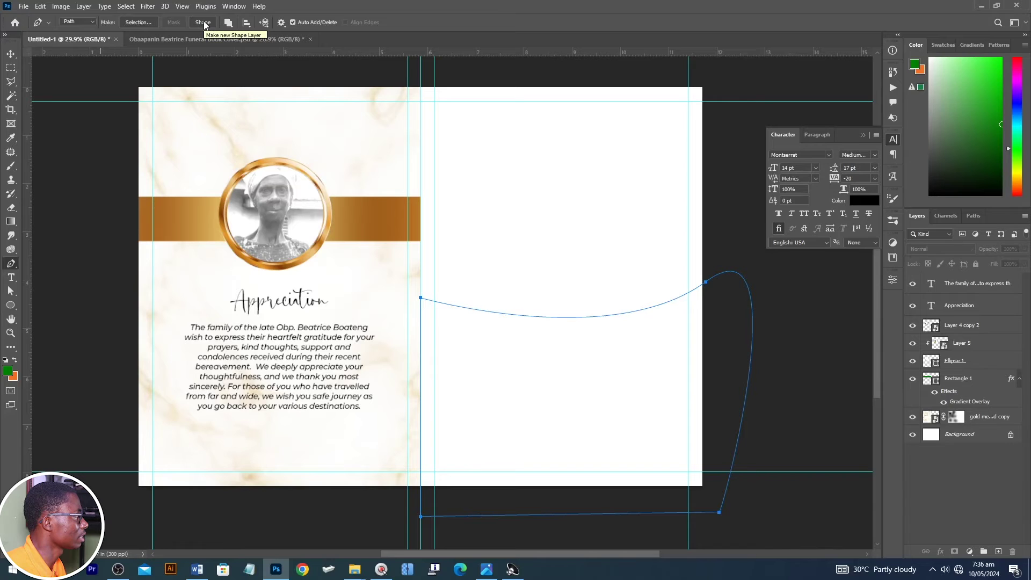
Step: Turn the path into a shape layer filled light grey (#e1e1e1)
{"action": "left_click", "coordinate": [203, 23]}
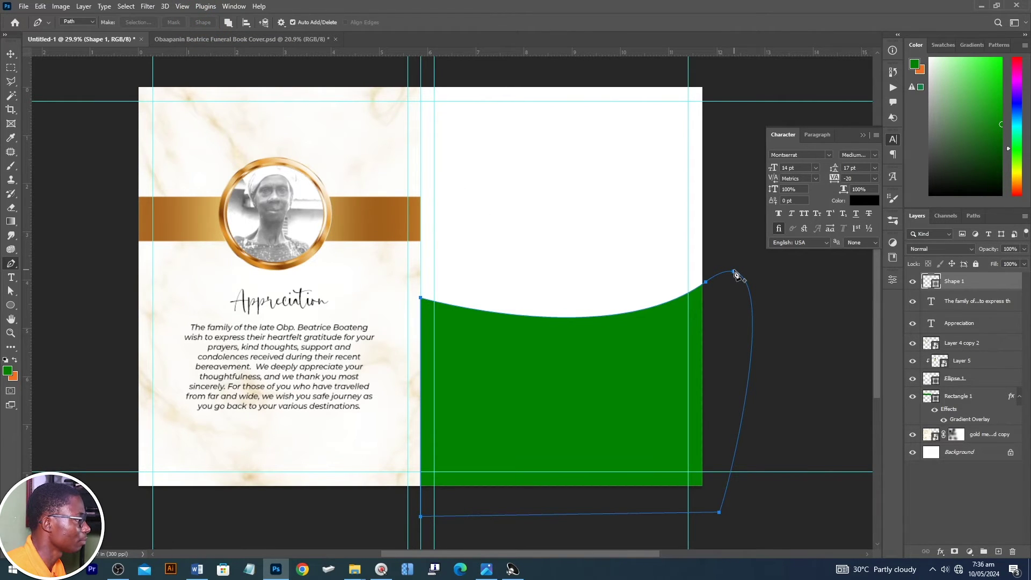
{"action": "double_click", "coordinate": [933, 282]}
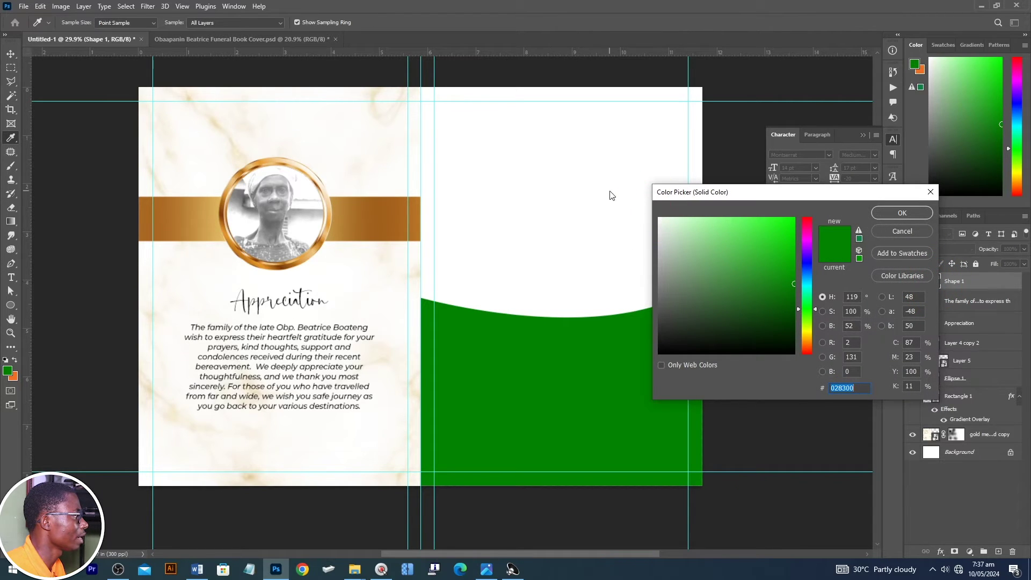
{"action": "left_click_drag", "start_coordinate": [609, 195], "coordinate": [603, 234]}
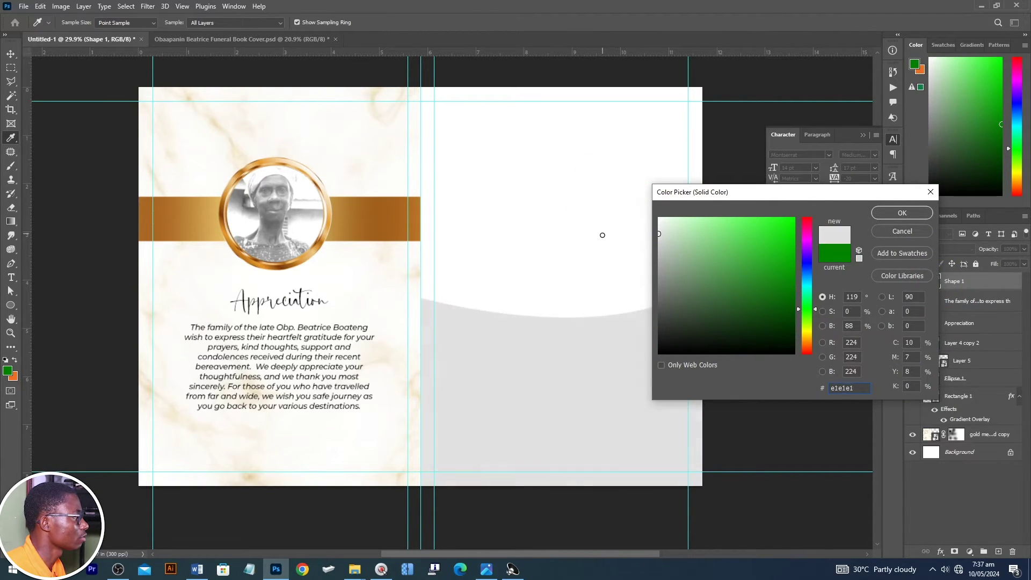
{"action": "left_click", "coordinate": [902, 212]}
{"action": "key", "text": "p"}
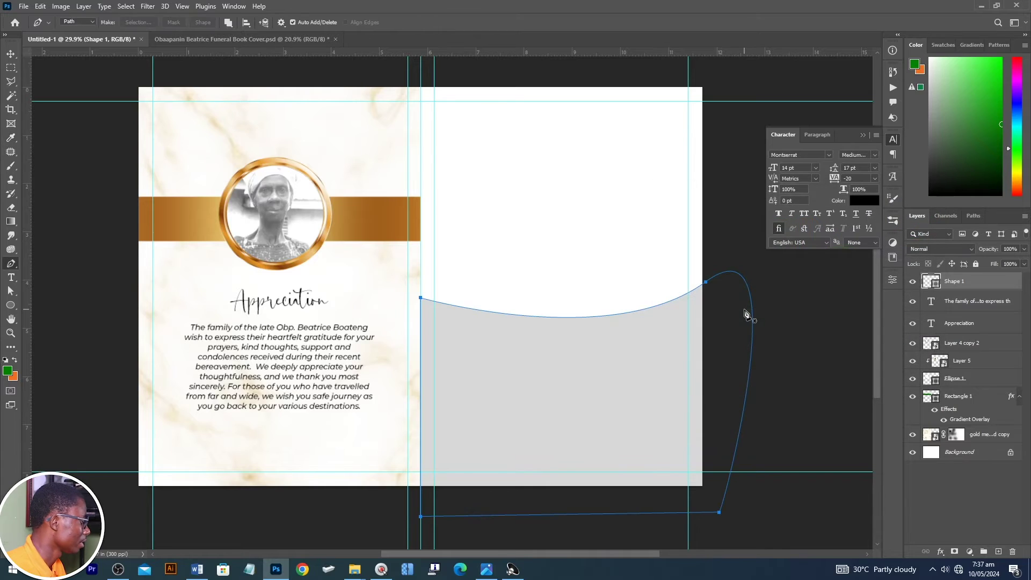
{"action": "key", "text": "v"}
{"action": "key", "text": "ctrl"}
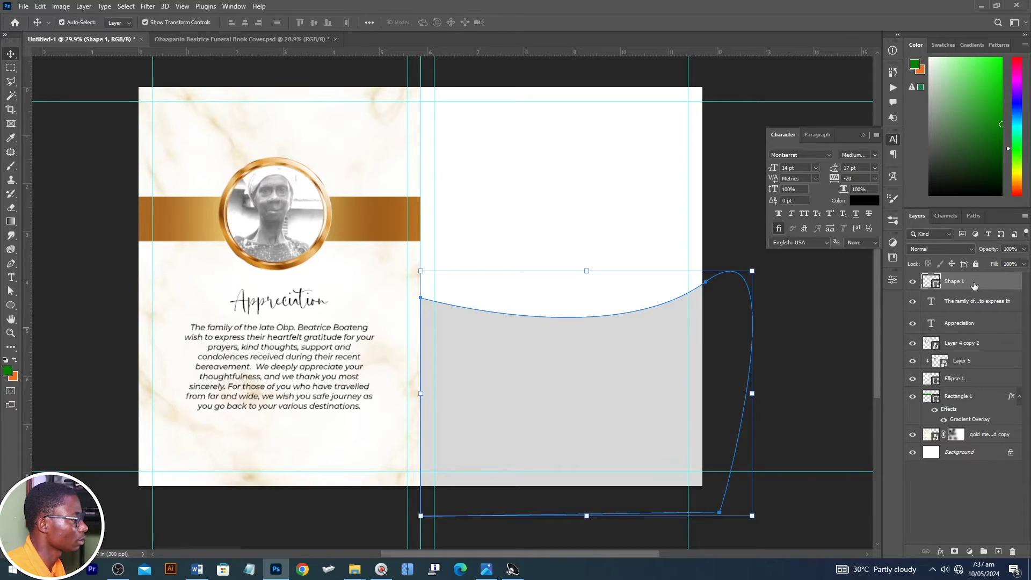
Step: Duplicate the grey curved shape and shift the copy slightly upward
{"action": "left_click_drag", "start_coordinate": [973, 285], "coordinate": [995, 545]}
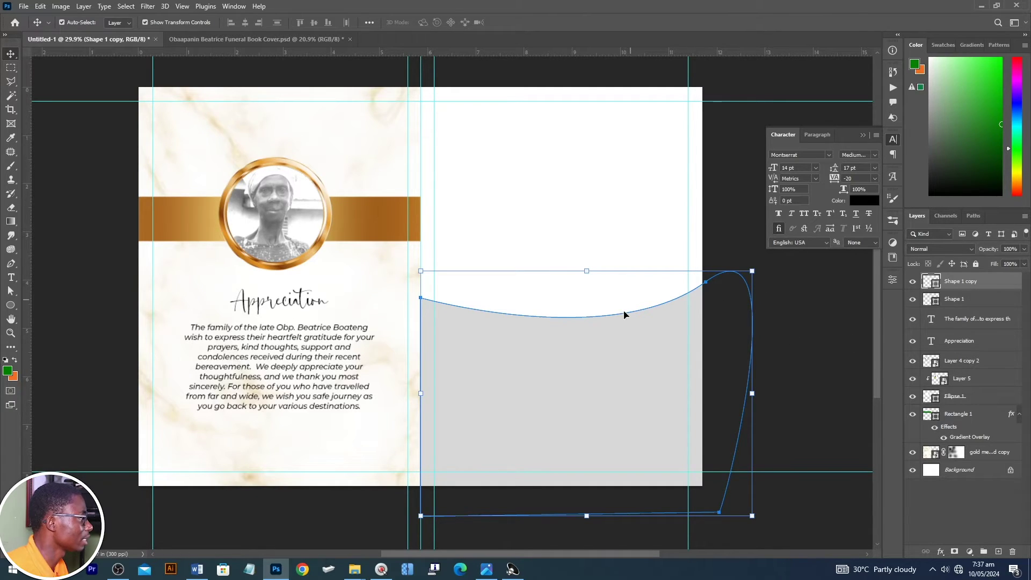
{"action": "left_click_drag", "start_coordinate": [611, 350], "coordinate": [610, 336]}
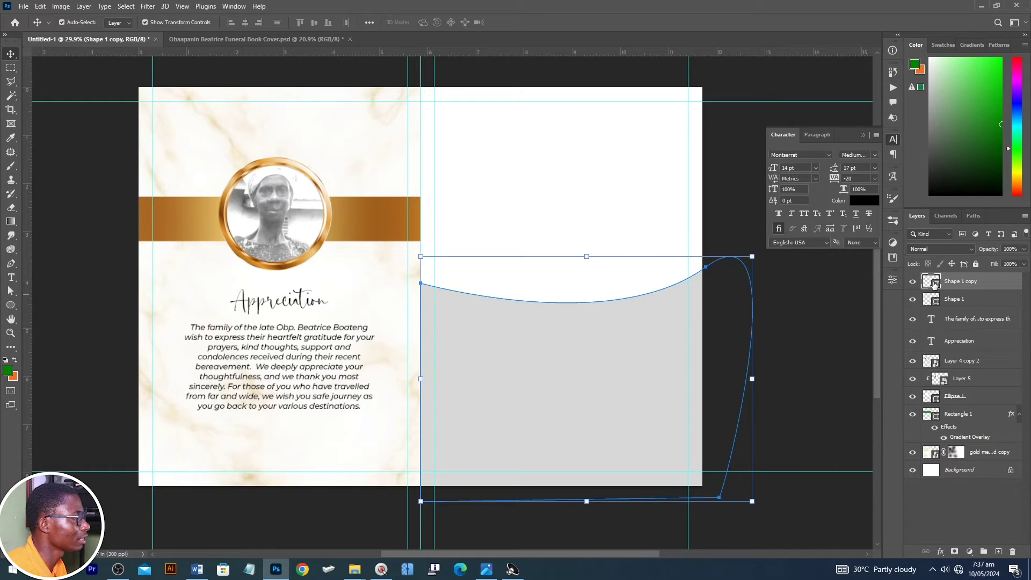
{"action": "left_click_drag", "start_coordinate": [948, 284], "coordinate": [949, 310]}
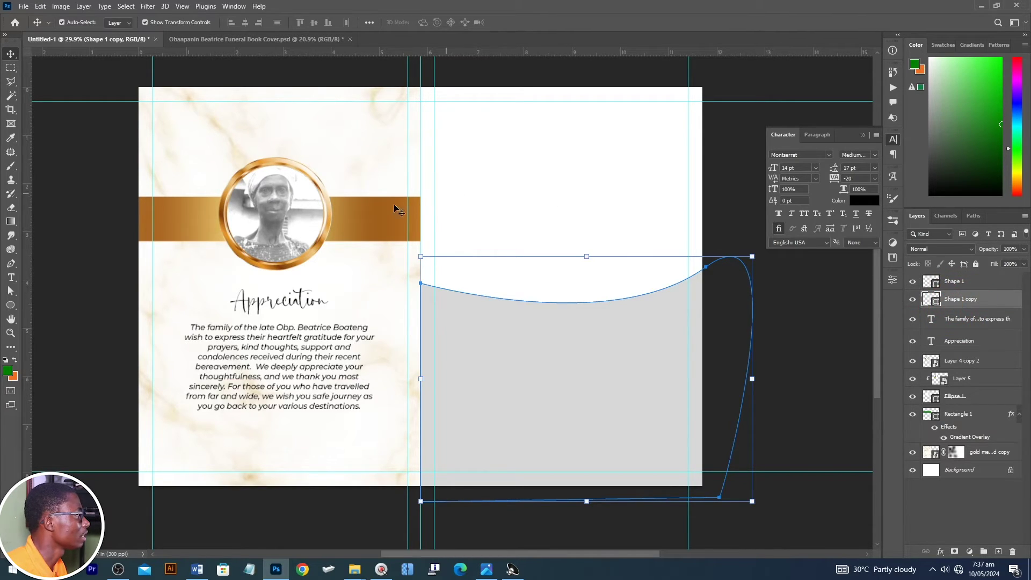
Step: Copy Rectangle 1's gold gradient layer style and paste it onto the shape copy
{"action": "left_click", "coordinate": [367, 217]}
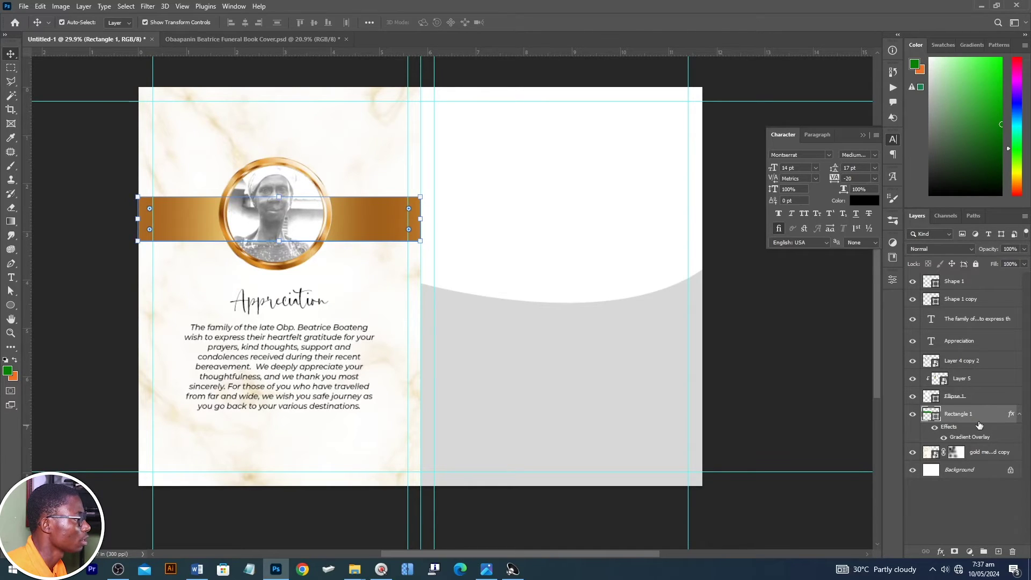
{"action": "right_click", "coordinate": [975, 417]}
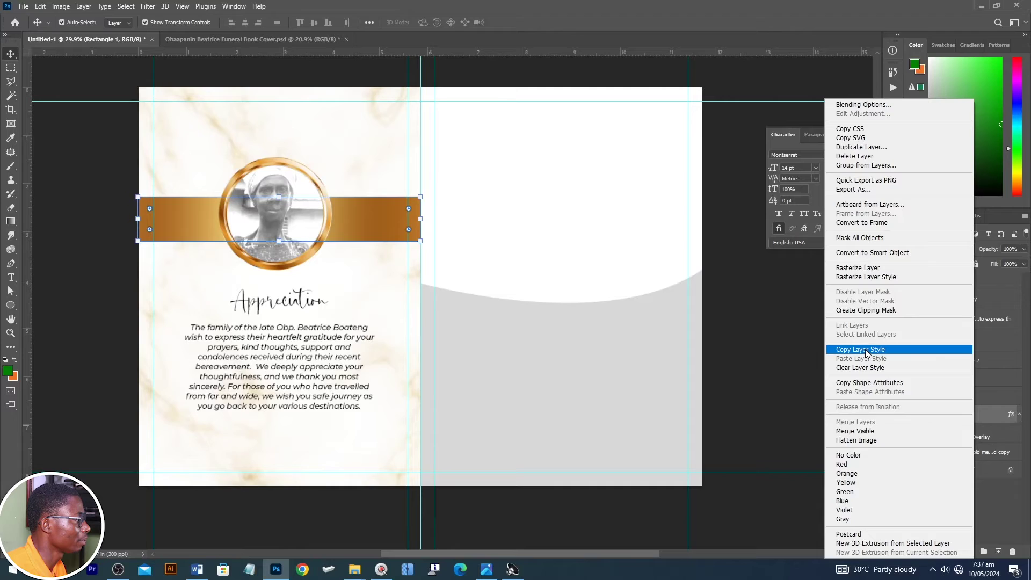
{"action": "left_click", "coordinate": [865, 350]}
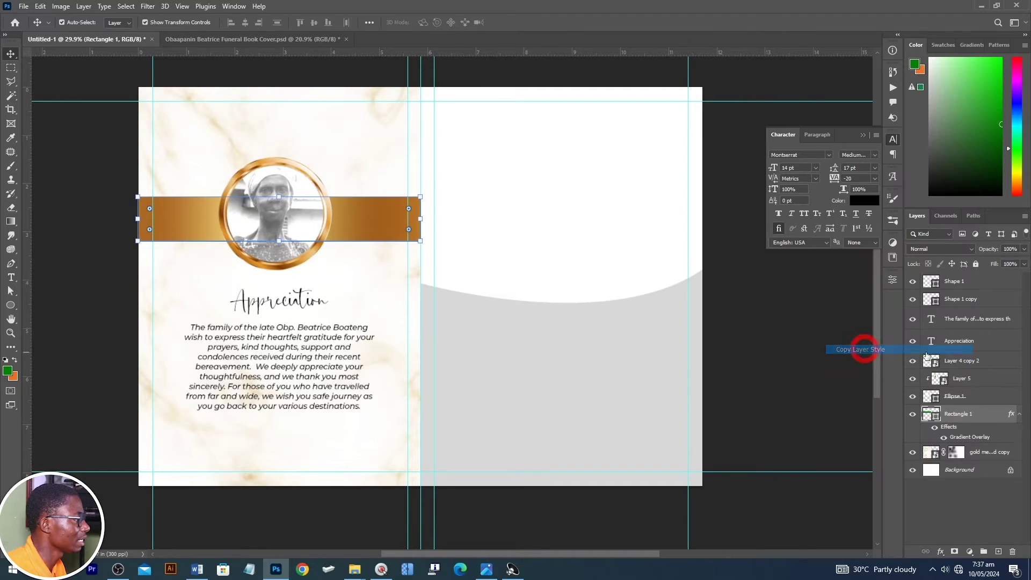
{"action": "left_click", "coordinate": [963, 287]}
{"action": "left_click", "coordinate": [963, 299]}
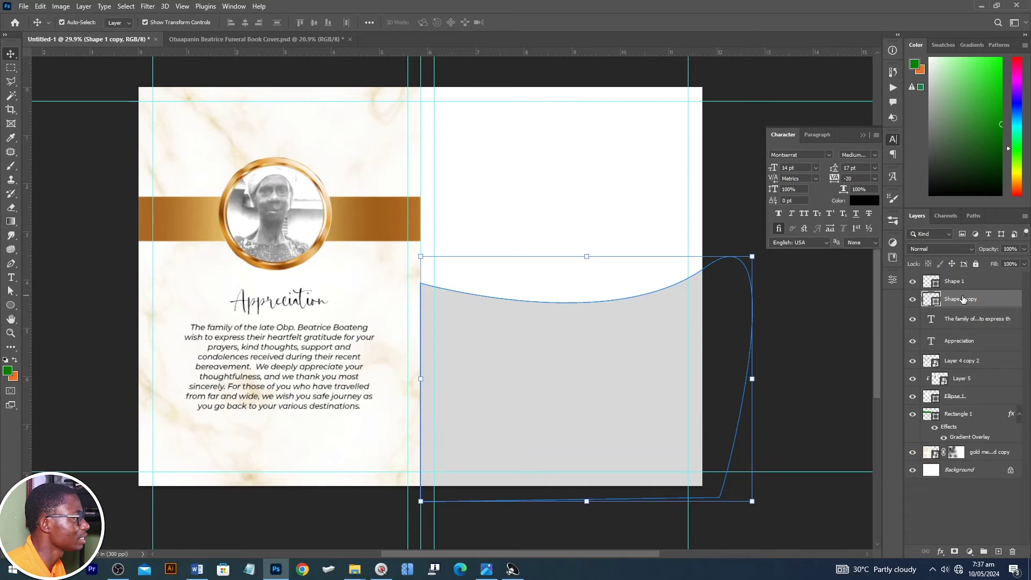
{"action": "right_click", "coordinate": [963, 299]}
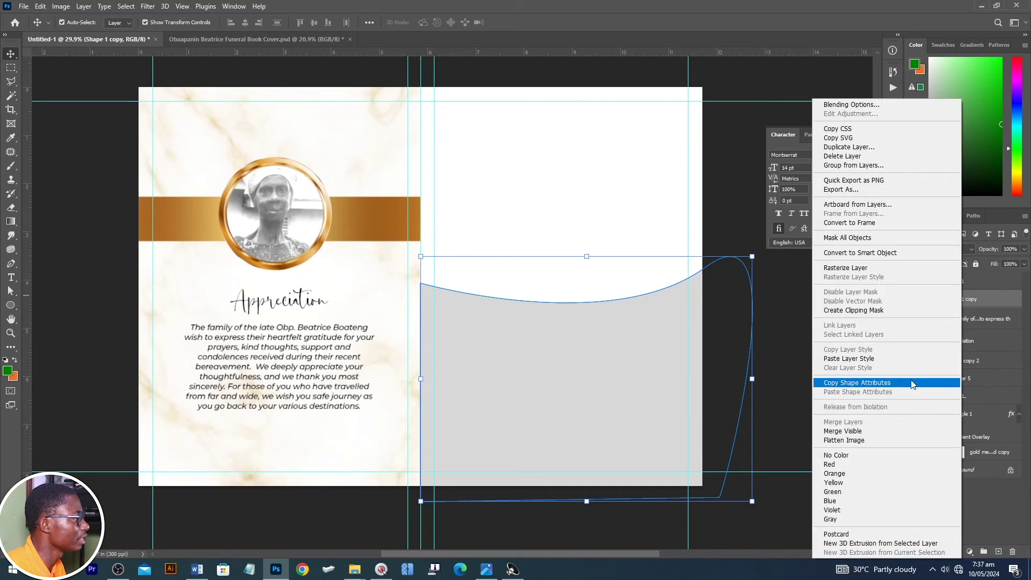
{"action": "left_click", "coordinate": [864, 358]}
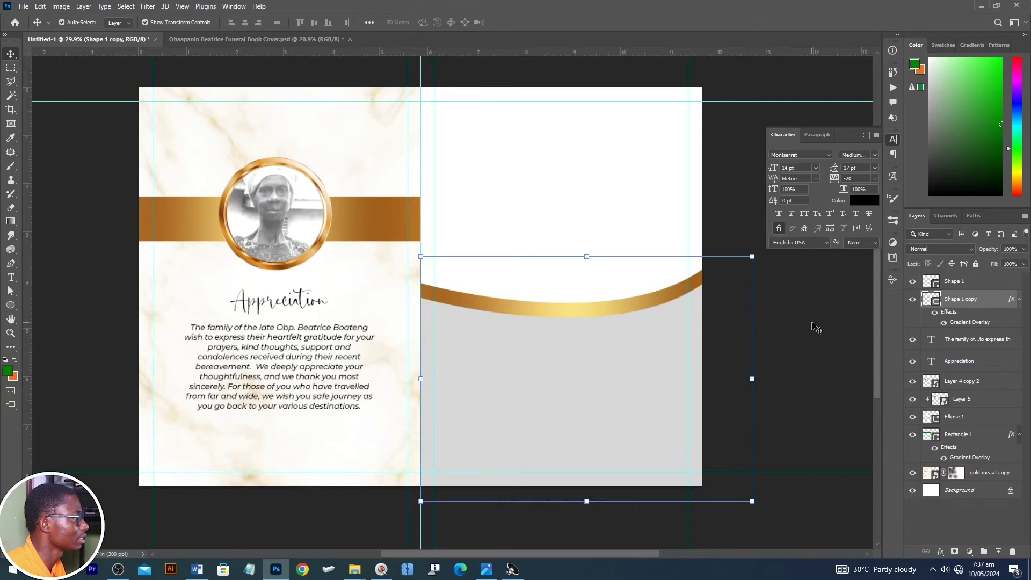
Step: Change the original curved shape's fill colour to white
{"action": "left_click", "coordinate": [612, 345]}
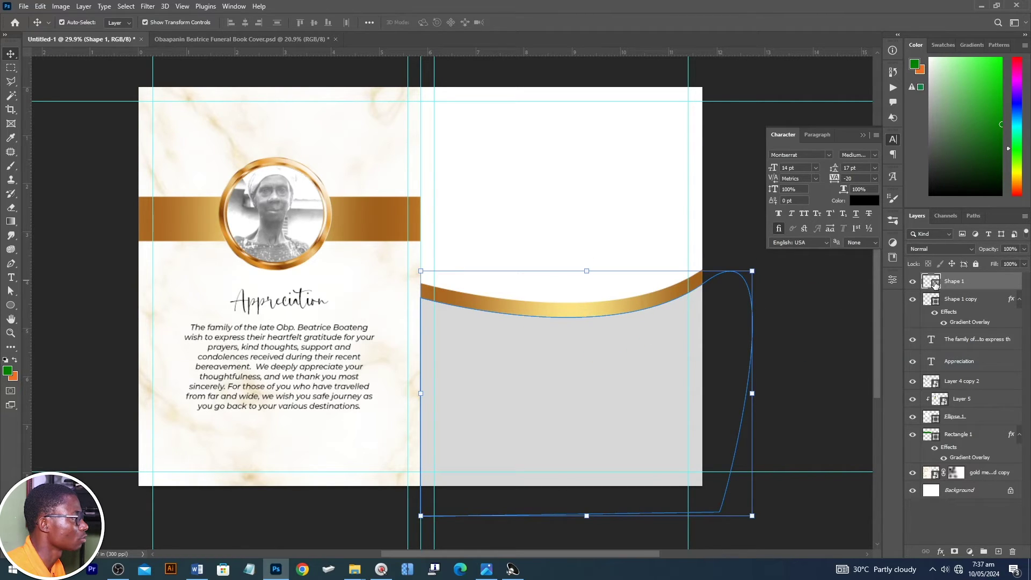
{"action": "double_click", "coordinate": [934, 283]}
{"action": "key", "text": "Return"}
{"action": "left_click", "coordinate": [787, 299]}
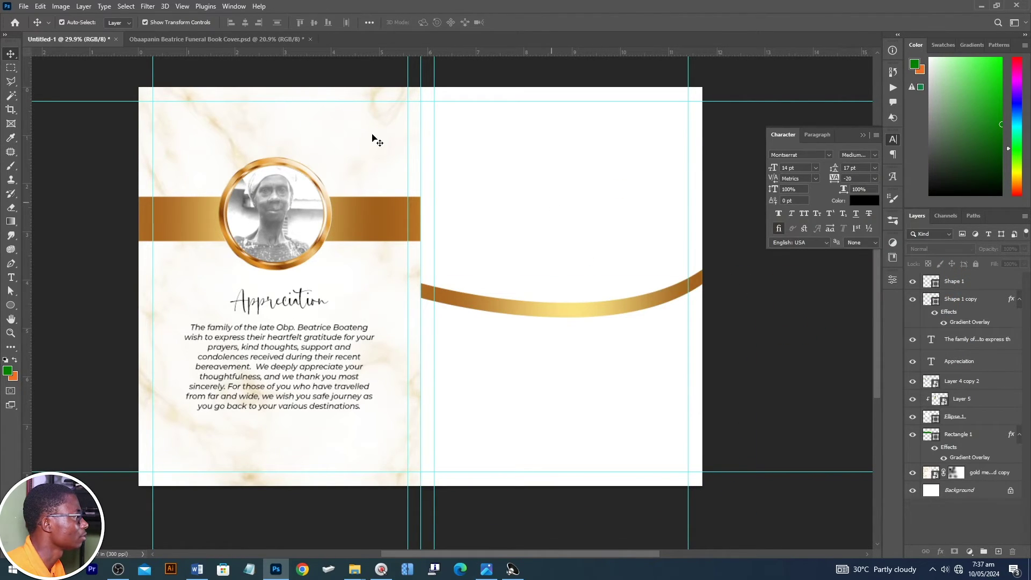
Step: Slightly rotate and nudge the gold ribbon copy with Free Transform, then commit and deselect
{"action": "left_click", "coordinate": [149, 38]}
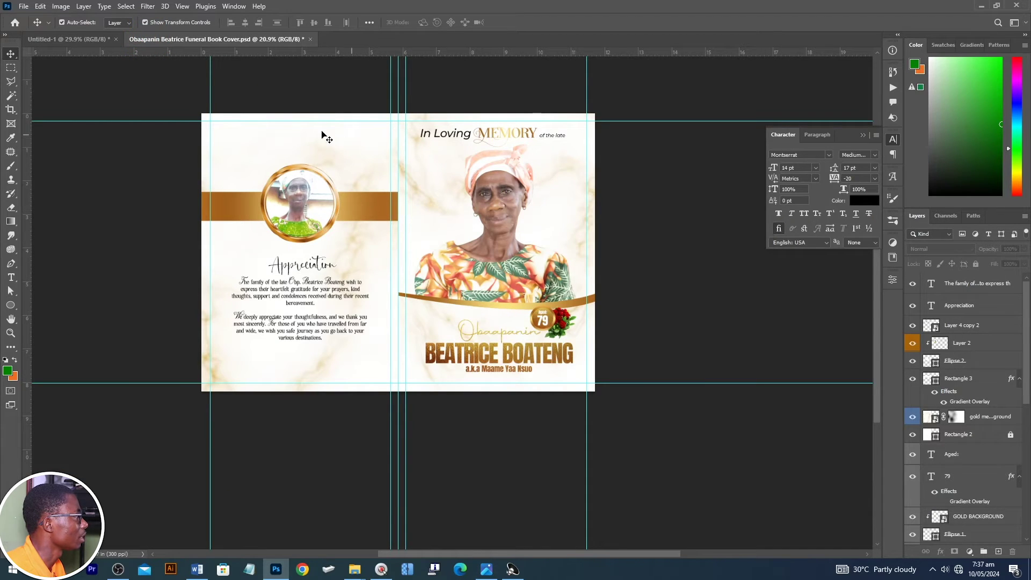
{"action": "left_click", "coordinate": [95, 39]}
{"action": "left_click", "coordinate": [615, 311]}
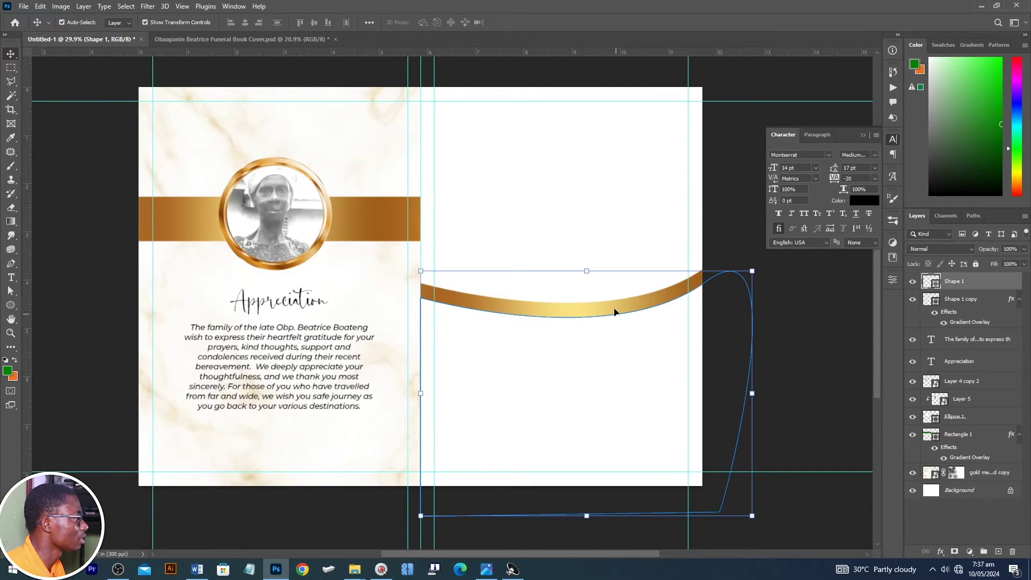
{"action": "left_click", "coordinate": [646, 299]}
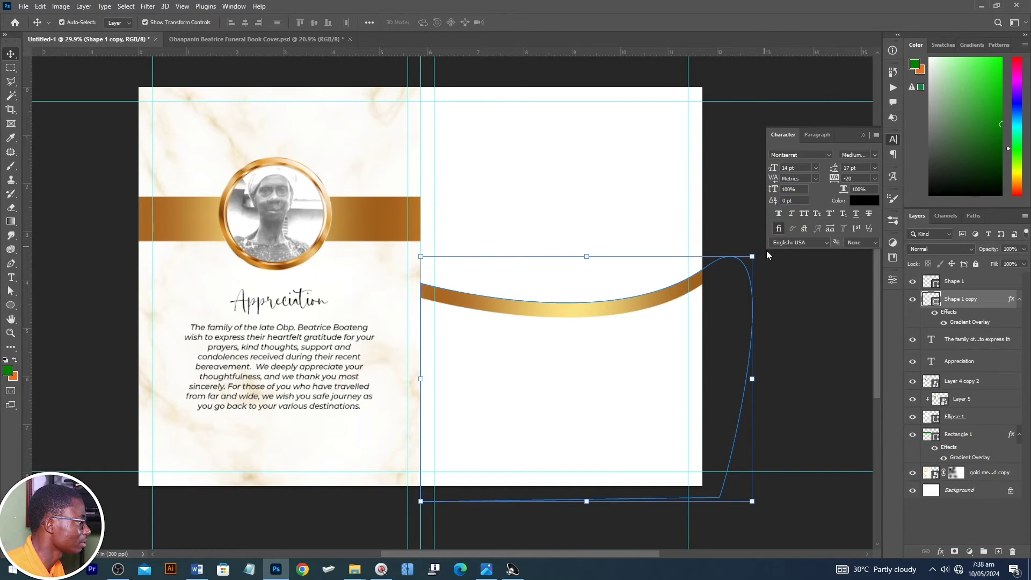
{"action": "key", "text": "ctrl+t"}
{"action": "left_click_drag", "start_coordinate": [765, 250], "coordinate": [762, 244]}
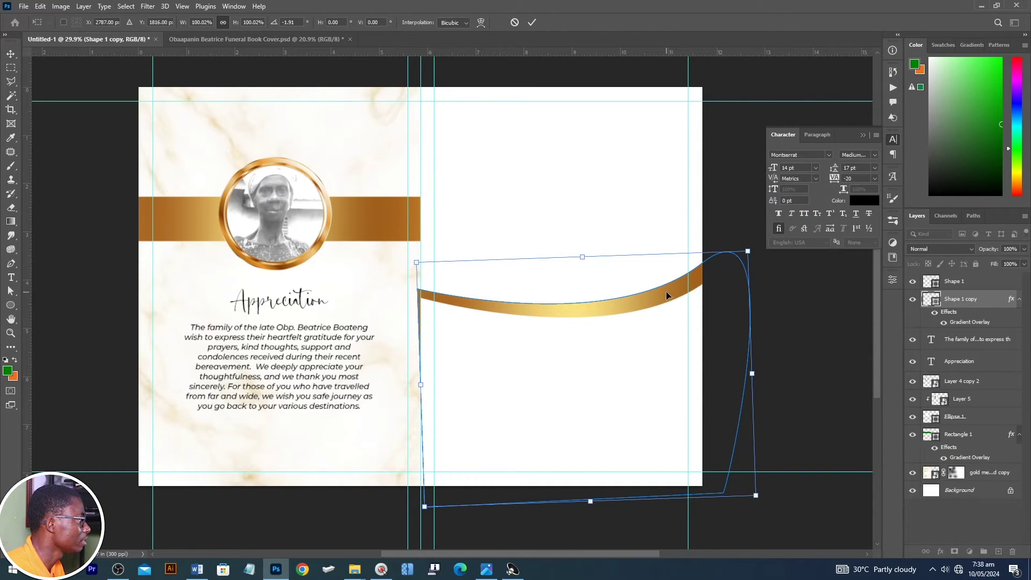
{"action": "left_click_drag", "start_coordinate": [666, 296], "coordinate": [667, 294]}
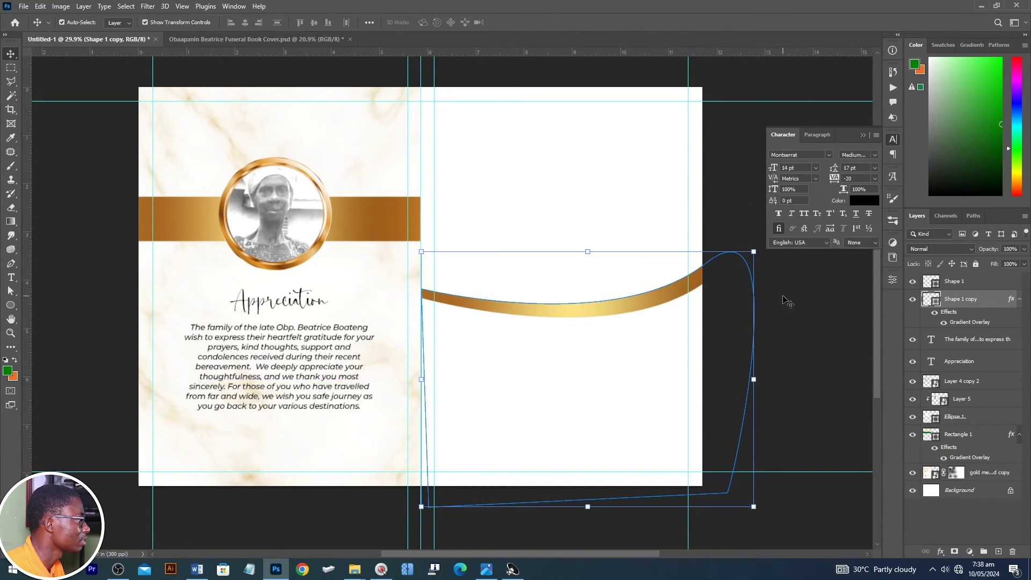
{"action": "left_click_drag", "start_coordinate": [763, 251], "coordinate": [707, 297]}
{"action": "key", "text": "Return"}
{"action": "key", "text": "Return"}
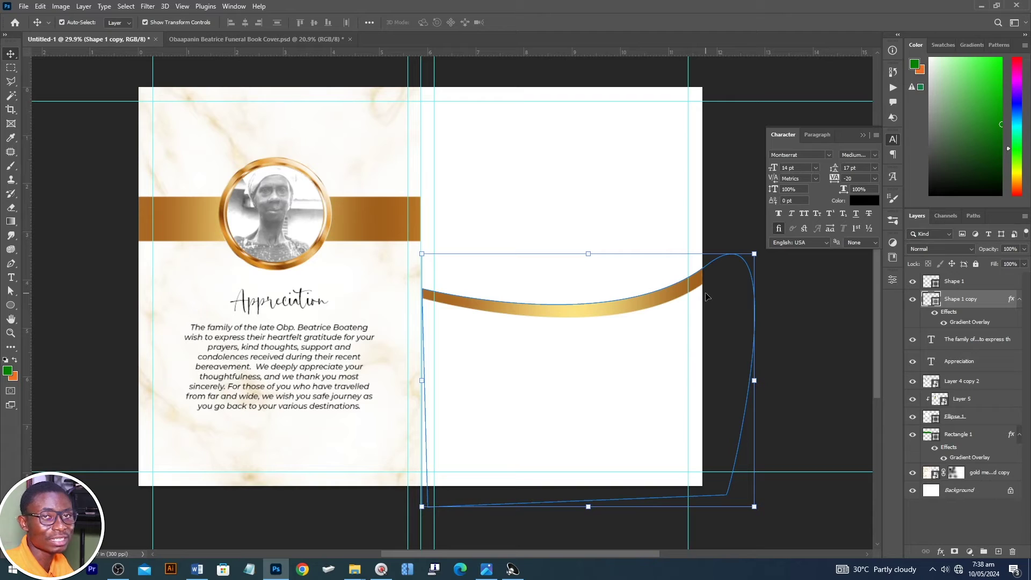
{"action": "left_click", "coordinate": [795, 309]}
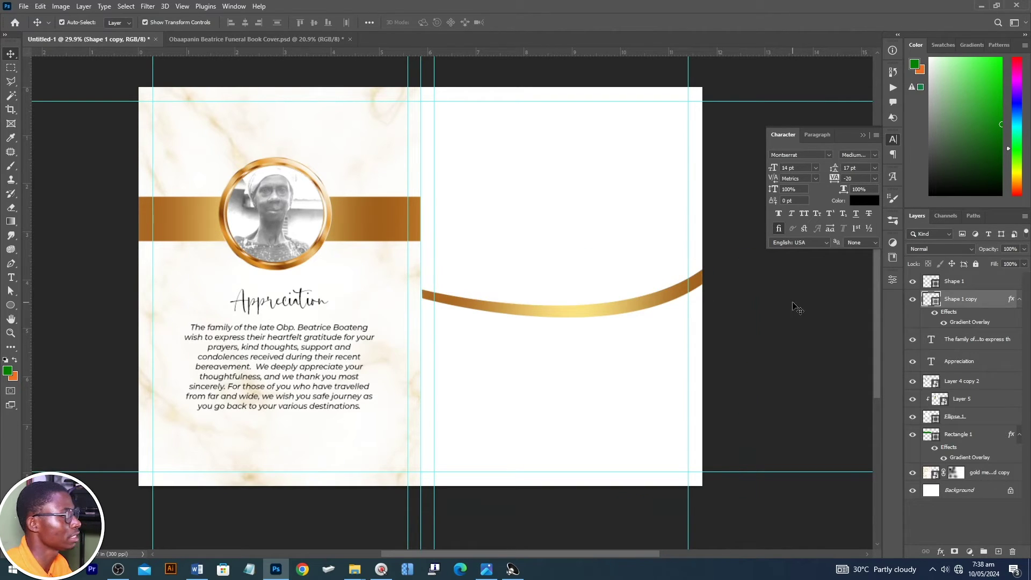
{"action": "scroll", "coordinate": [720, 327], "scroll_direction": "up", "scroll_amount": 3}
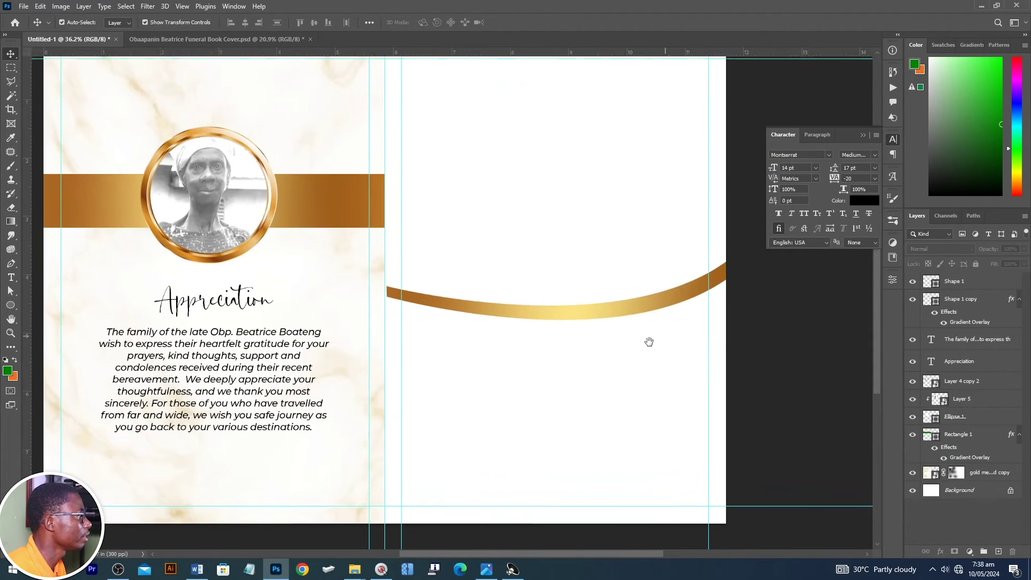
{"action": "key", "text": "alt+Tab"}
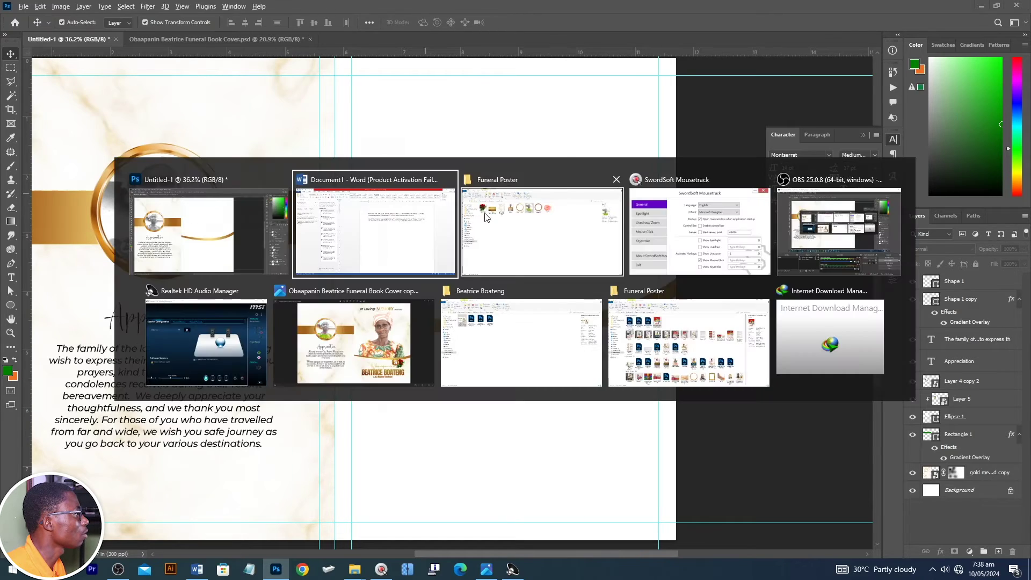
Step: Drag the portrait from the Funeral Poster folder onto the right page and scale it to fit
{"action": "key", "text": "alt+Tab"}
{"action": "left_click", "coordinate": [544, 237]}
{"action": "left_click_drag", "start_coordinate": [311, 115], "coordinate": [391, 305]}
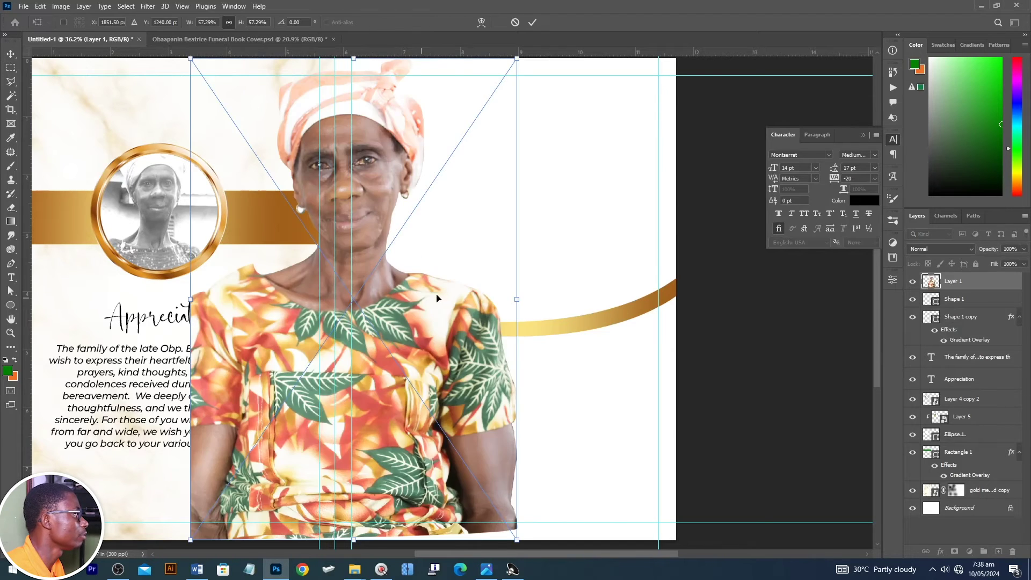
{"action": "left_click_drag", "start_coordinate": [439, 252], "coordinate": [578, 235]}
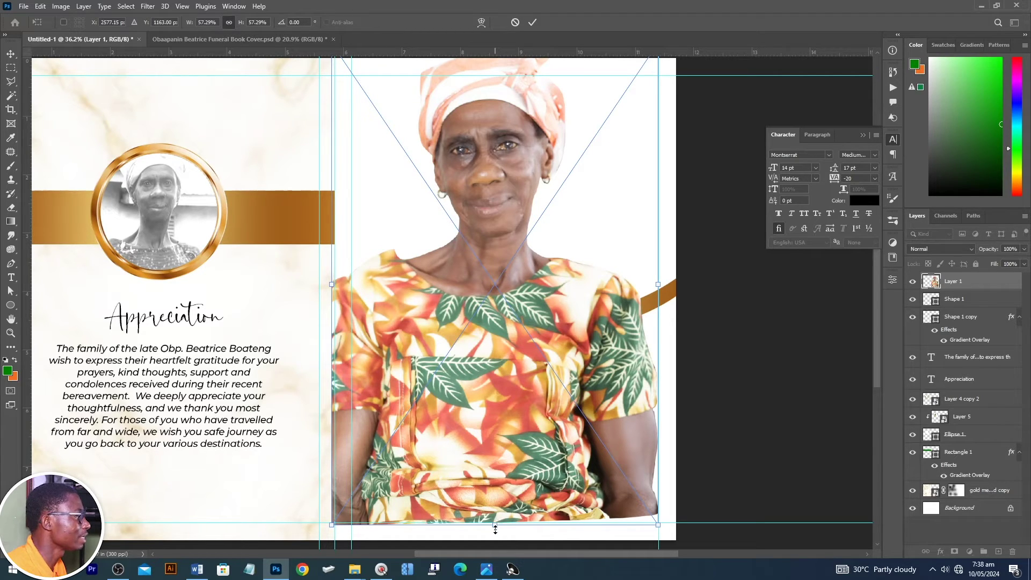
{"action": "left_click_drag", "start_coordinate": [495, 525], "coordinate": [499, 422]}
{"action": "left_click_drag", "start_coordinate": [513, 320], "coordinate": [519, 354]}
{"action": "left_click_drag", "start_coordinate": [502, 441], "coordinate": [501, 475]}
{"action": "key", "text": "Return"}
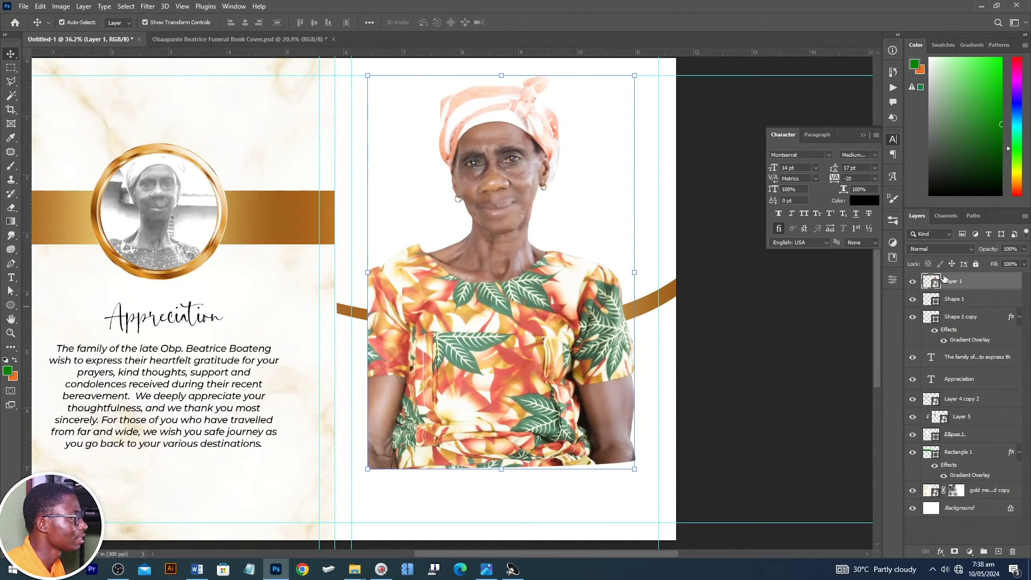
Step: Move the portrait below the gold curve layer and lower the curve across its bottom
{"action": "left_click_drag", "start_coordinate": [944, 279], "coordinate": [960, 347]}
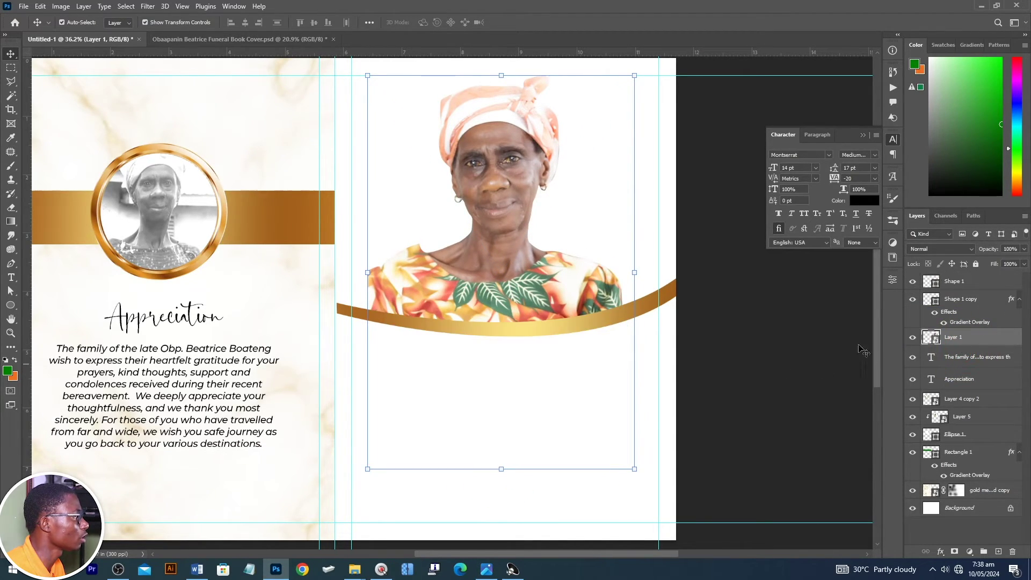
{"action": "scroll", "coordinate": [567, 317], "scroll_direction": "up", "scroll_amount": 1}
{"action": "left_click_drag", "start_coordinate": [523, 243], "coordinate": [517, 232]}
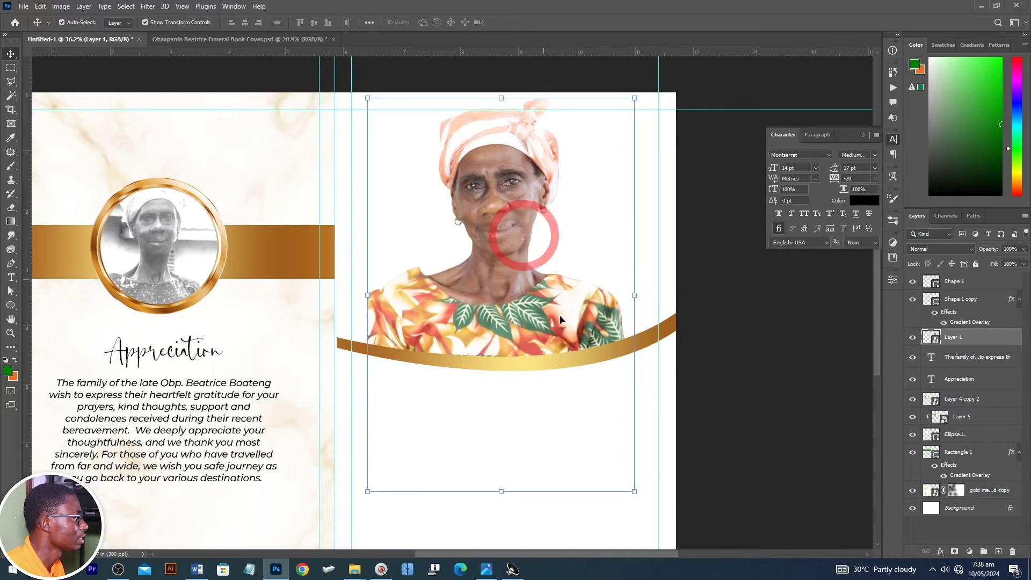
{"action": "left_click_drag", "start_coordinate": [614, 350], "coordinate": [594, 436]}
{"action": "key", "text": "Left"}
{"action": "key", "text": "Left"}
{"action": "key", "text": "Left"}
{"action": "key", "text": "Left"}
{"action": "key", "text": "Left"}
{"action": "key", "text": "Left"}
{"action": "key", "text": "Left"}
{"action": "key", "text": "Left"}
{"action": "key", "text": "Left"}
{"action": "key", "text": "Left"}
{"action": "key", "text": "Left"}
{"action": "key", "text": "Left"}
{"action": "key", "text": "Left"}
{"action": "key", "text": "Left"}
{"action": "key", "text": "Left"}
{"action": "key", "text": "Left"}
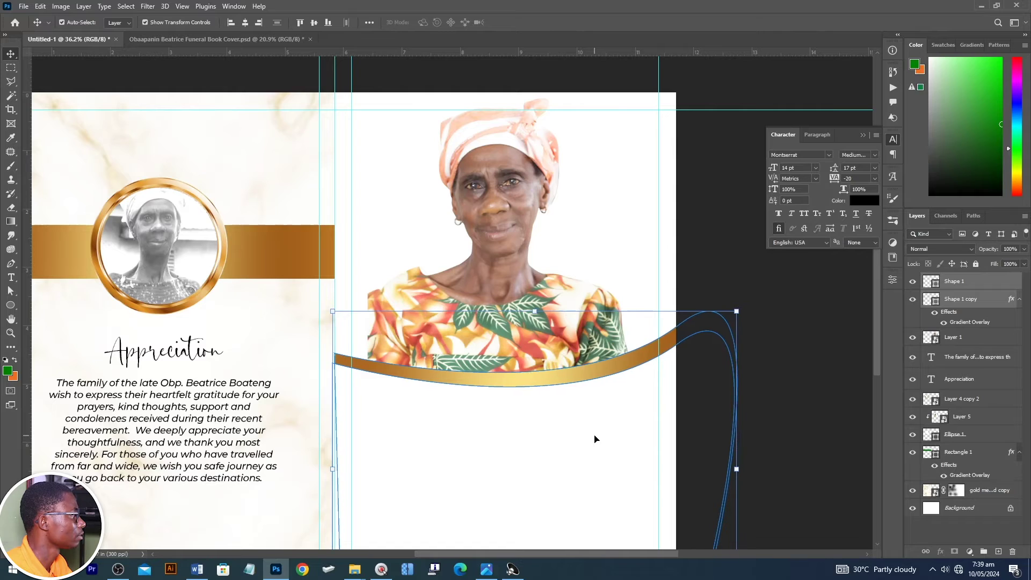
{"action": "left_click", "coordinate": [765, 361]}
{"action": "scroll", "coordinate": [516, 353], "scroll_direction": "down", "scroll_amount": 2}
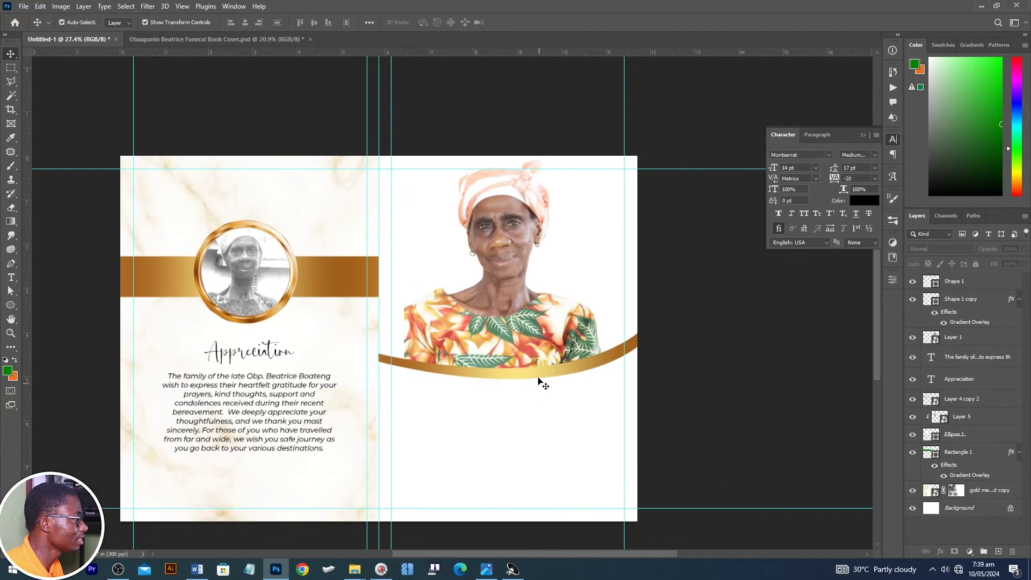
{"action": "left_click", "coordinate": [517, 331]}
{"action": "left_click_drag", "start_coordinate": [525, 373], "coordinate": [532, 426]}
Step: Bring up the finished funeral cover document for reference
{"action": "scroll", "coordinate": [583, 324], "scroll_direction": "up", "scroll_amount": 1}
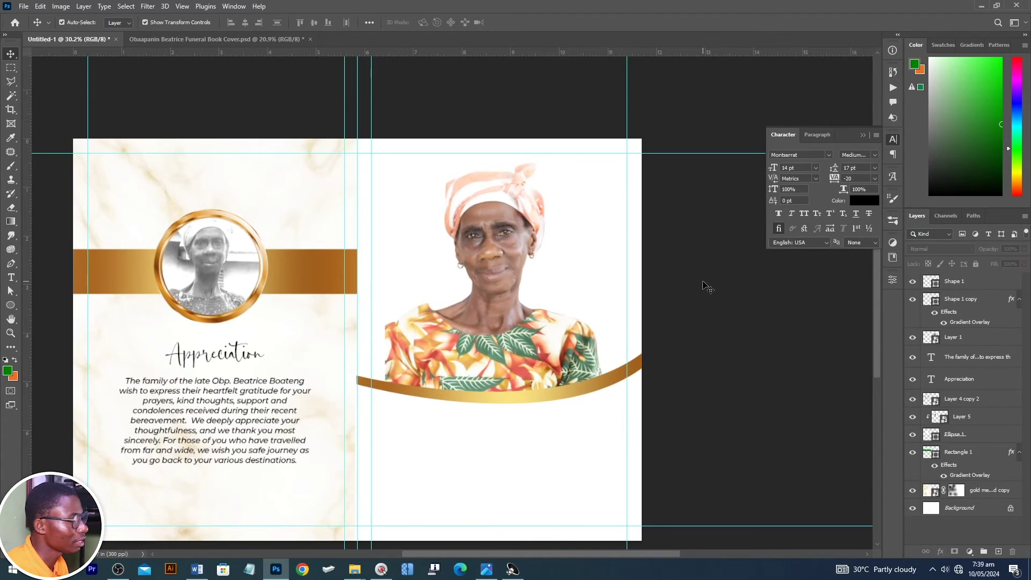
{"action": "key", "text": "t"}
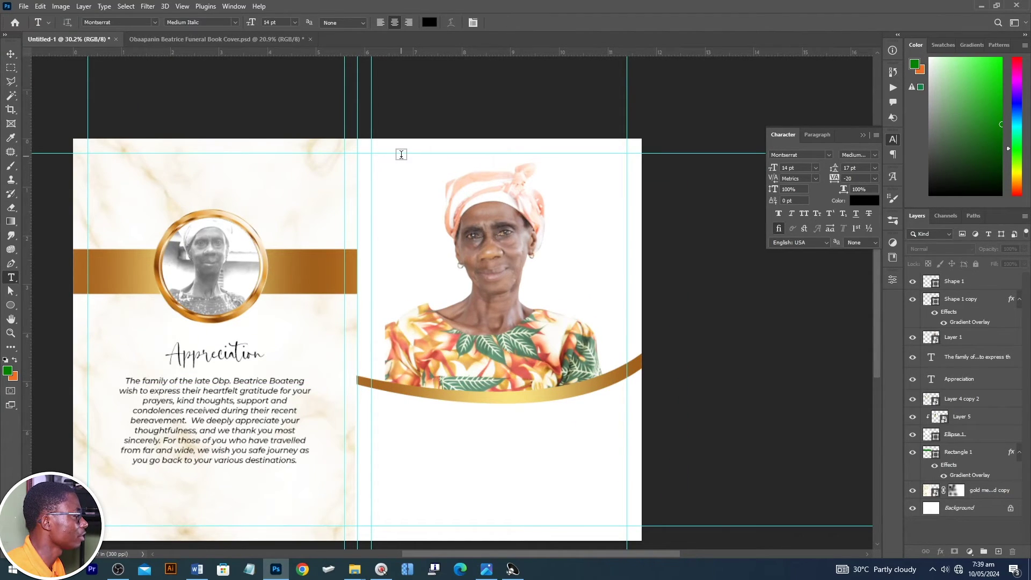
{"action": "scroll", "coordinate": [332, 169], "scroll_direction": "up", "scroll_amount": 1}
{"action": "left_click", "coordinate": [153, 36]}
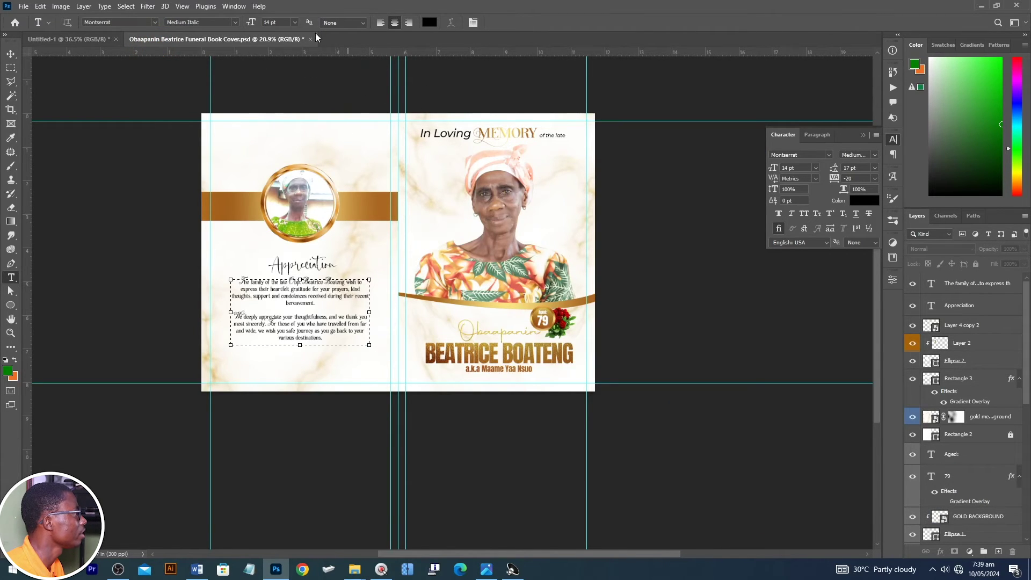
Step: Add the text 'IN LOVING' above the portrait on the right page
{"action": "left_click", "coordinate": [76, 39]}
{"action": "scroll", "coordinate": [180, 242], "scroll_direction": "up", "scroll_amount": 3}
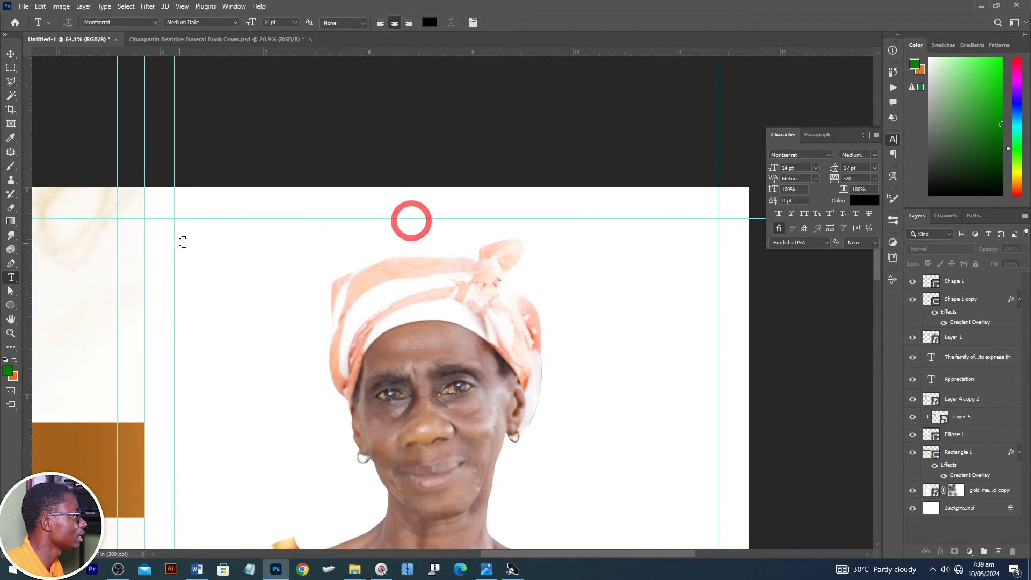
{"action": "left_click", "coordinate": [180, 241]}
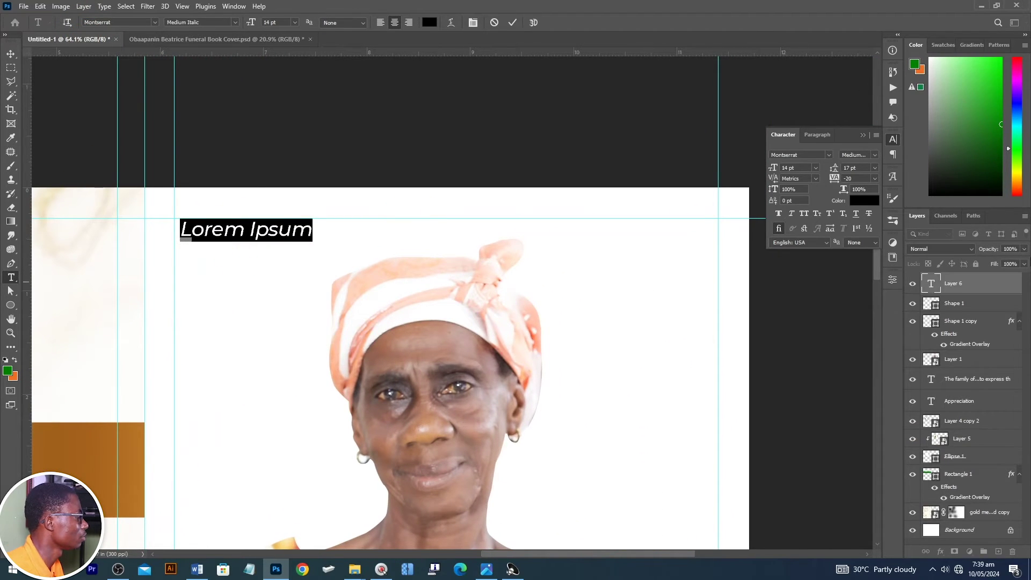
{"action": "type", "text": "IN LOVING"}
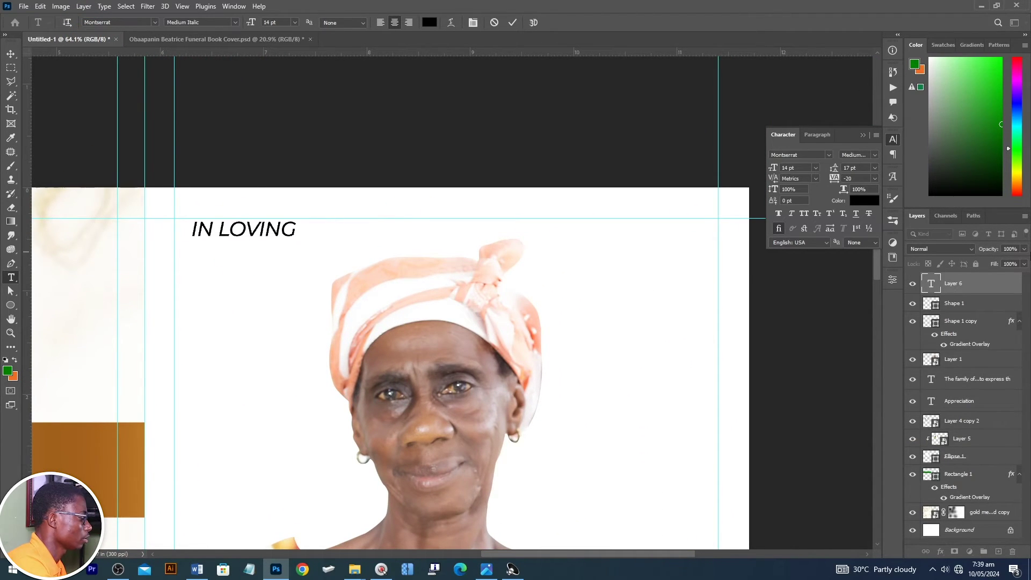
{"action": "key", "text": "ctrl+Return"}
{"action": "key", "text": "v"}
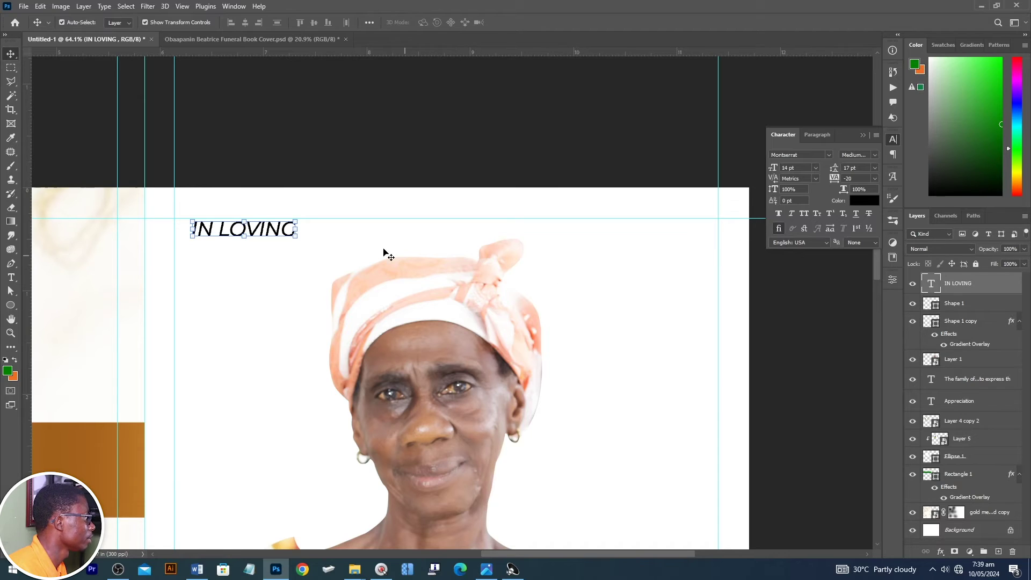
Step: Duplicate 'IN LOVING' to its right and retype the copy as the heading's second word
{"action": "left_click_drag", "start_coordinate": [280, 230], "coordinate": [410, 229]}
{"action": "double_click", "coordinate": [394, 230]}
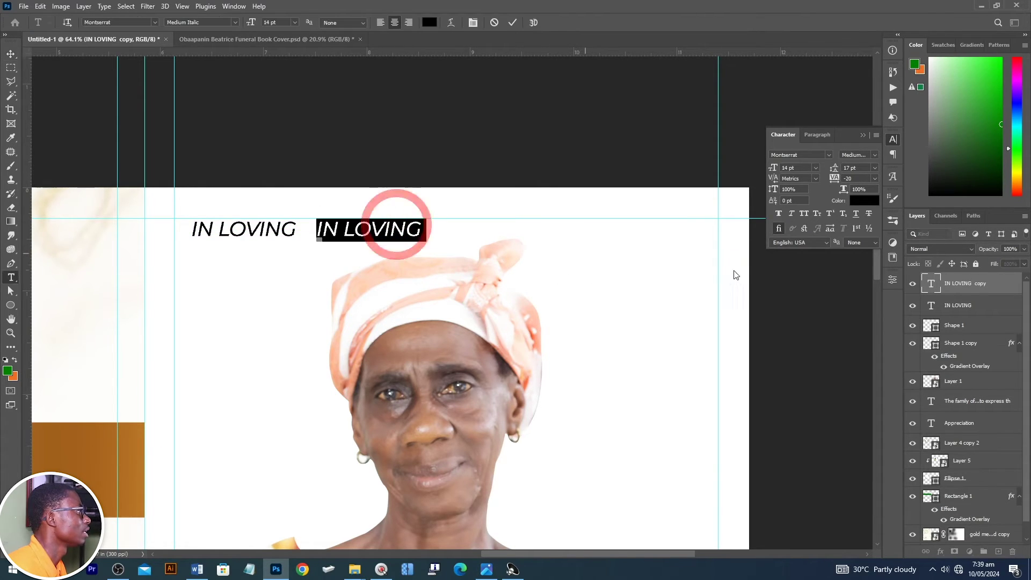
{"action": "key", "text": "ctrl+a"}
{"action": "key", "text": "BackSpace"}
{"action": "type", "text": "MOMERY"}
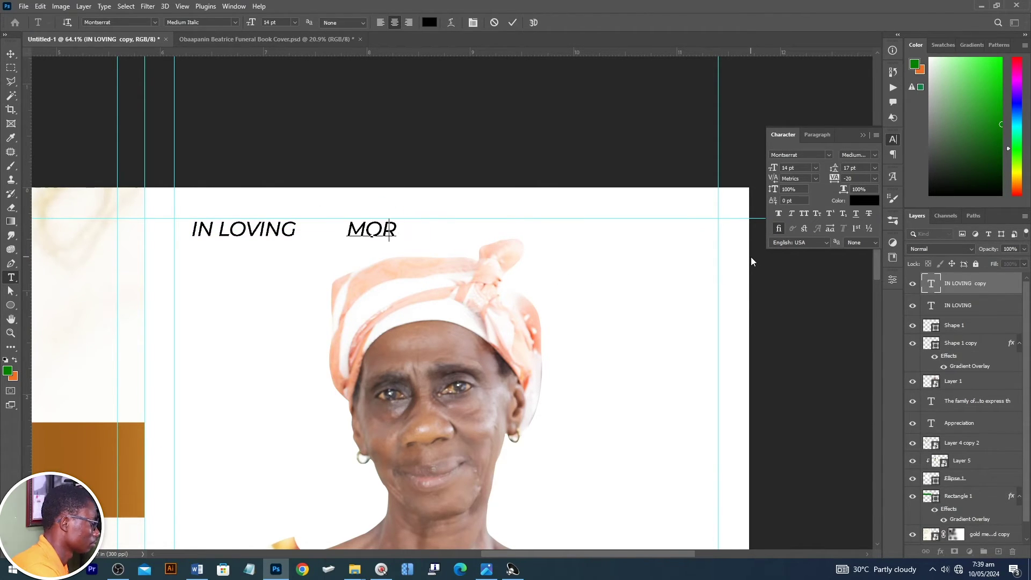
{"action": "left_click", "coordinate": [352, 43]}
{"action": "left_click", "coordinate": [94, 40]}
Step: Fix the misspelled 'MOMERY' so the copy reads 'MEMORY'
{"action": "double_click", "coordinate": [494, 98]}
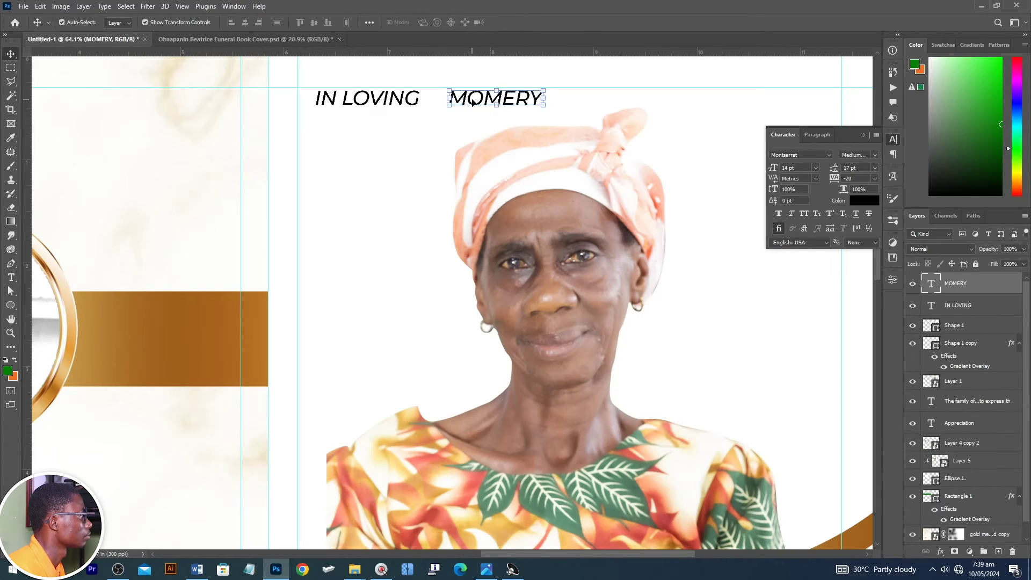
{"action": "type", "text": "MEO"}
{"action": "key", "text": "BackSpace"}
{"action": "type", "text": "MORY"}
{"action": "key", "text": "ctrl+Return"}
{"action": "key", "text": "v"}
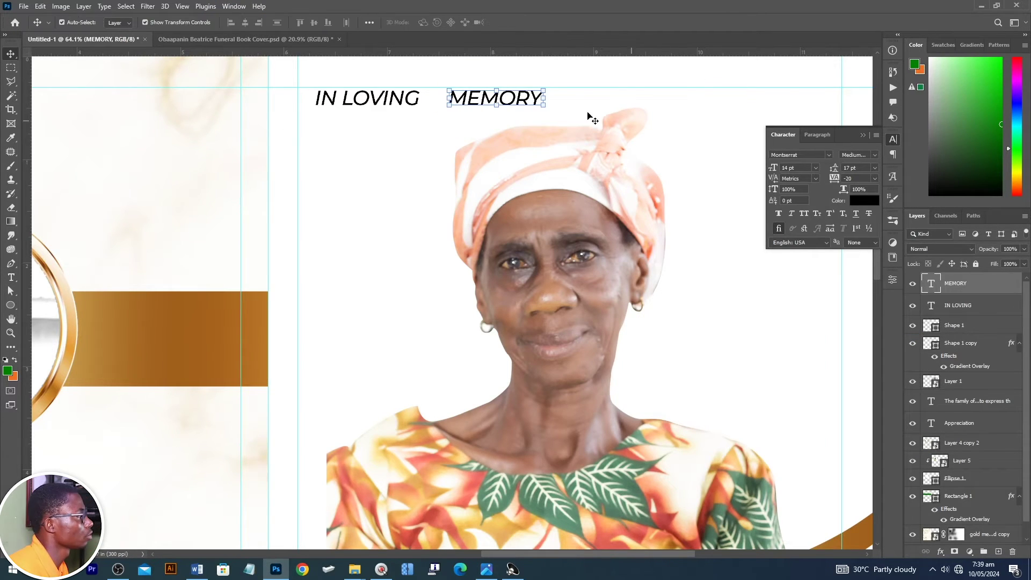
{"action": "left_click", "coordinate": [288, 39]}
{"action": "left_click", "coordinate": [94, 39]}
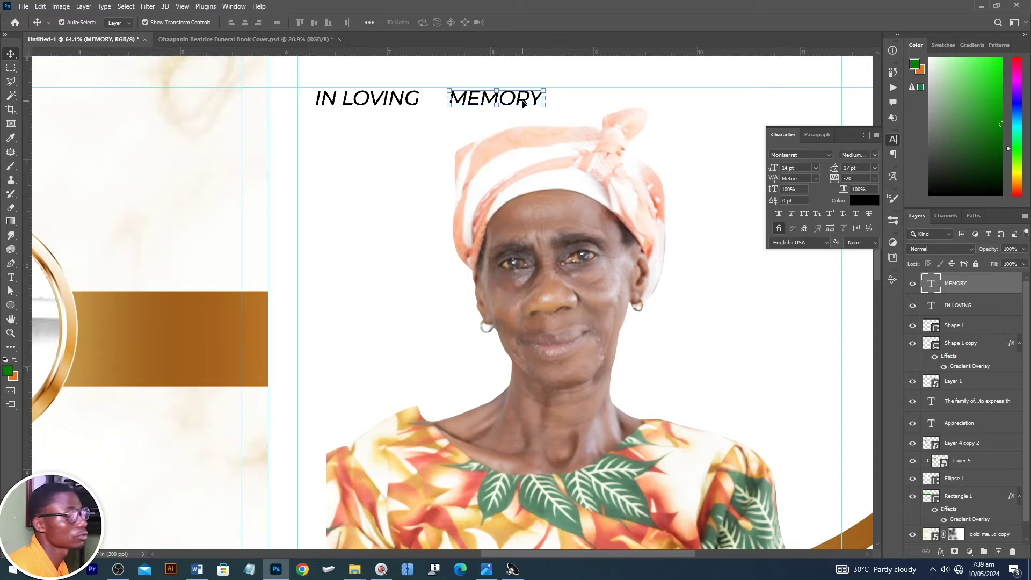
Step: Set 'MEMORY' in the Afterglow font and browse its alternate glyphs
{"action": "left_click", "coordinate": [817, 155]}
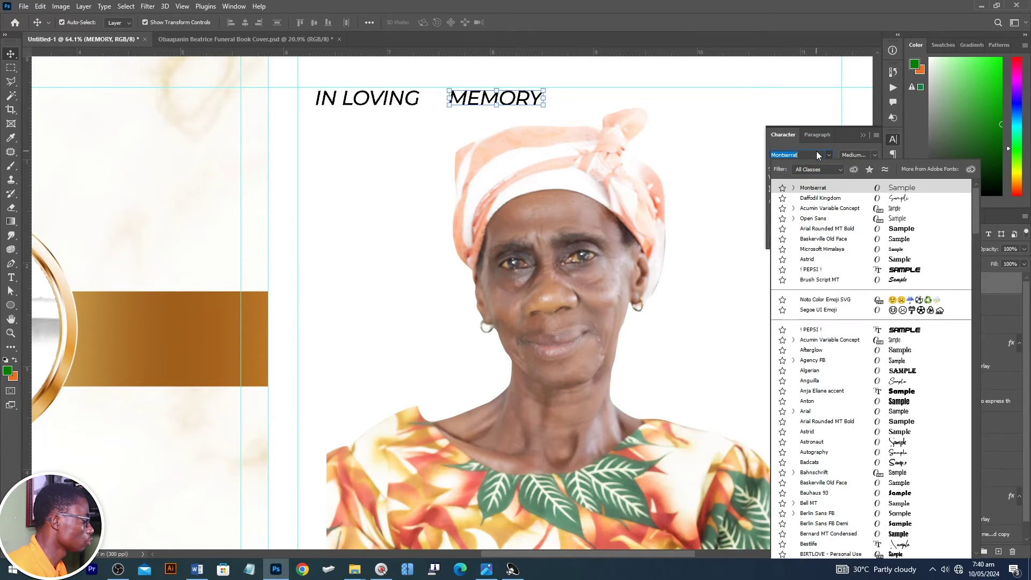
{"action": "type", "text": "AFTER"}
{"action": "left_click", "coordinate": [809, 188]}
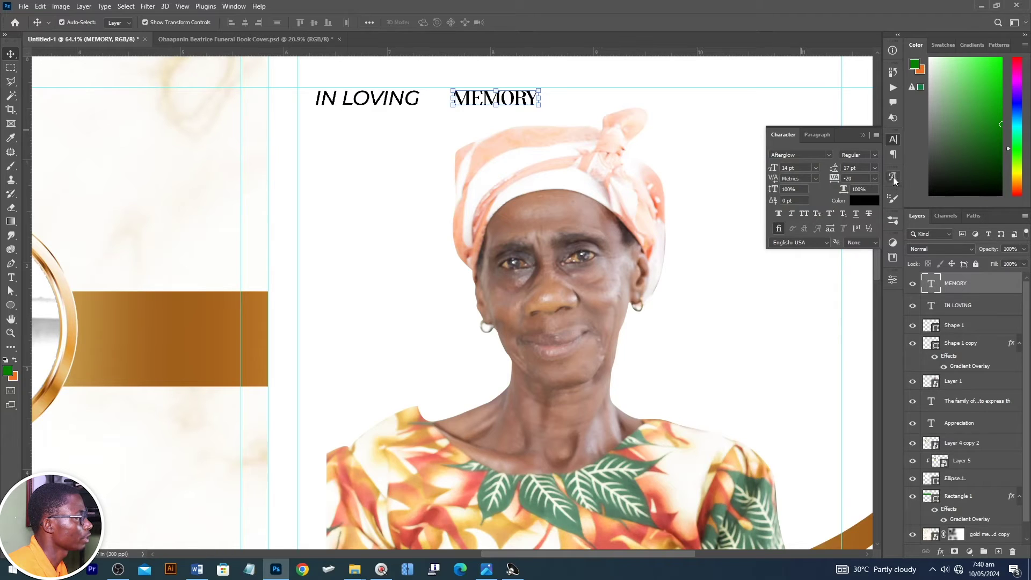
{"action": "left_click", "coordinate": [893, 177]}
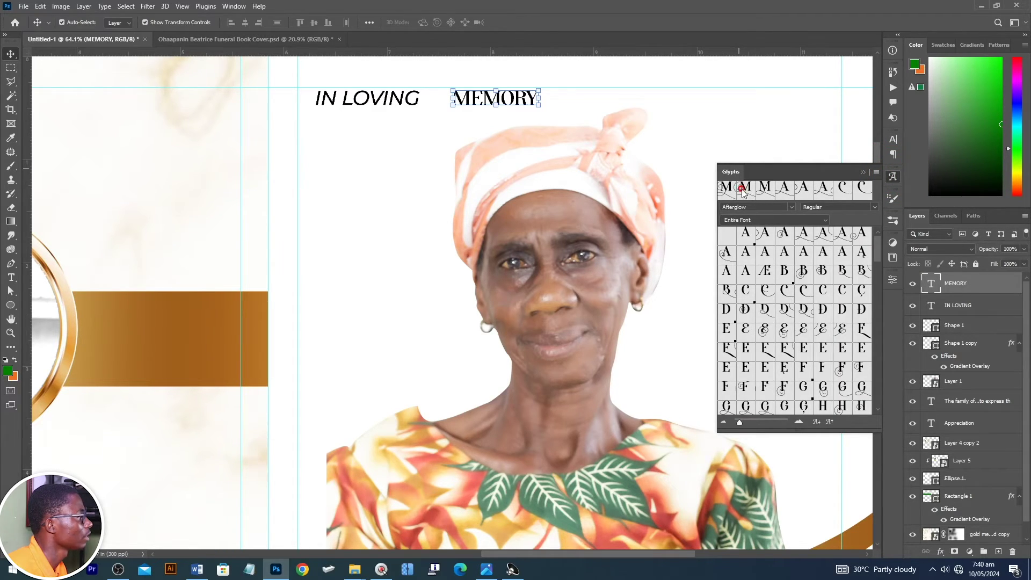
{"action": "scroll", "coordinate": [470, 131], "scroll_direction": "up", "scroll_amount": 3}
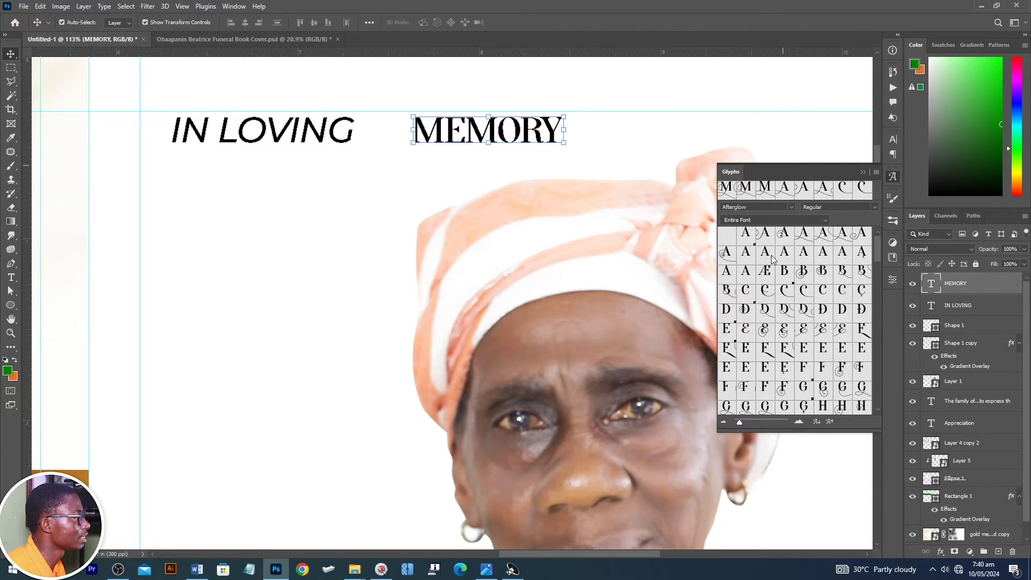
{"action": "scroll", "coordinate": [785, 284], "scroll_direction": "down", "scroll_amount": 10}
{"action": "scroll", "coordinate": [800, 315], "scroll_direction": "up", "scroll_amount": 4}
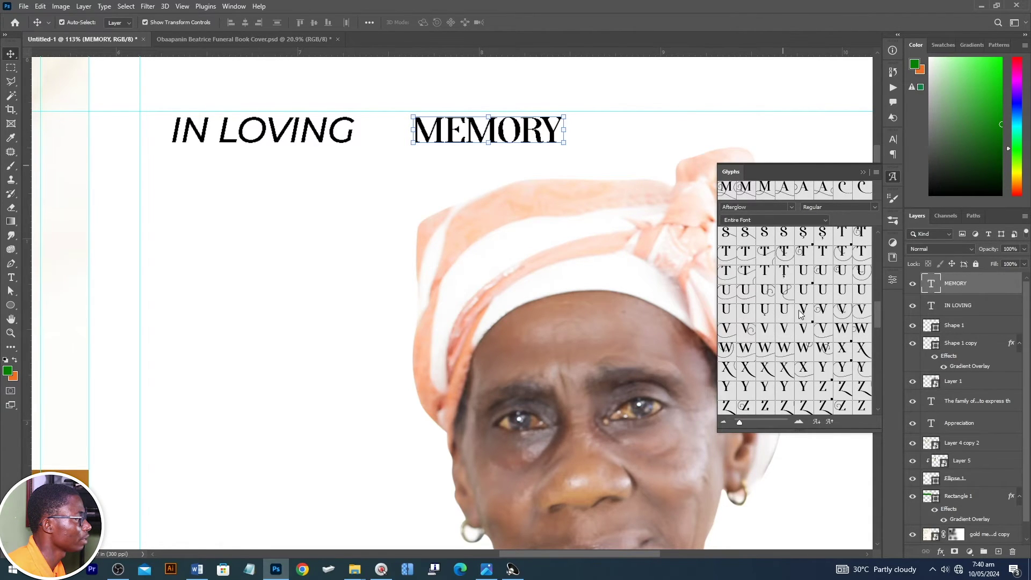
{"action": "scroll", "coordinate": [790, 331], "scroll_direction": "up", "scroll_amount": 3}
{"action": "scroll", "coordinate": [820, 332], "scroll_direction": "down", "scroll_amount": 3}
{"action": "scroll", "coordinate": [820, 332], "scroll_direction": "down", "scroll_amount": 2}
{"action": "scroll", "coordinate": [838, 336], "scroll_direction": "up", "scroll_amount": 2}
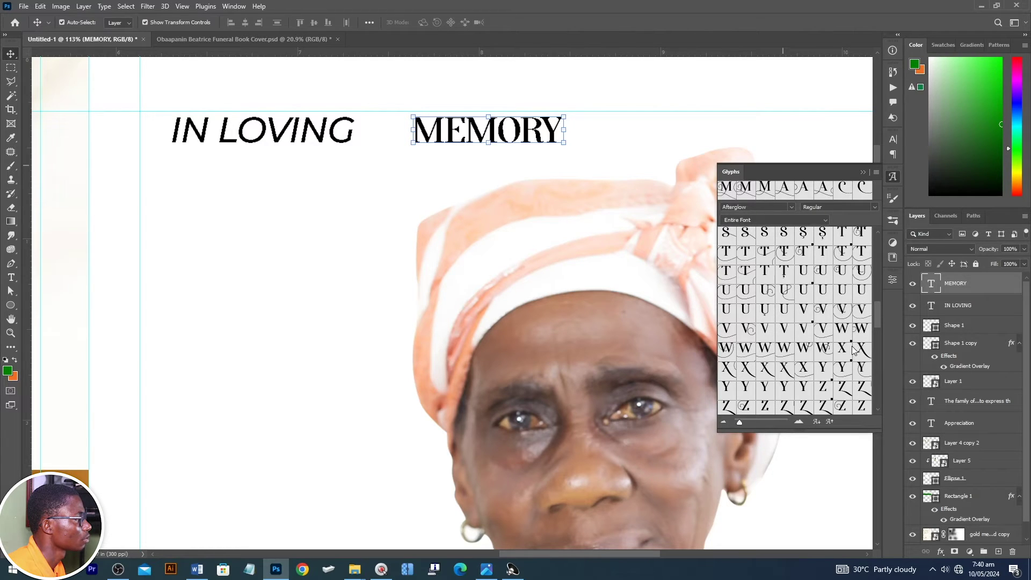
{"action": "scroll", "coordinate": [854, 350], "scroll_direction": "up", "scroll_amount": 10}
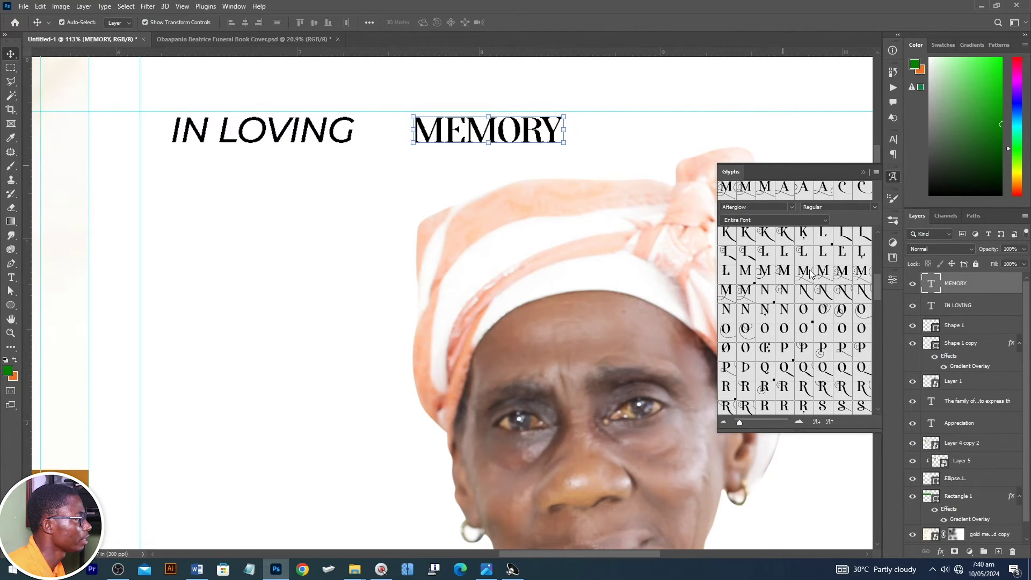
Step: Swap the first M of 'MEMORY' for a swash M alternate from the Glyphs panel
{"action": "double_click", "coordinate": [447, 130]}
{"action": "left_click_drag", "start_coordinate": [444, 132], "coordinate": [406, 135]}
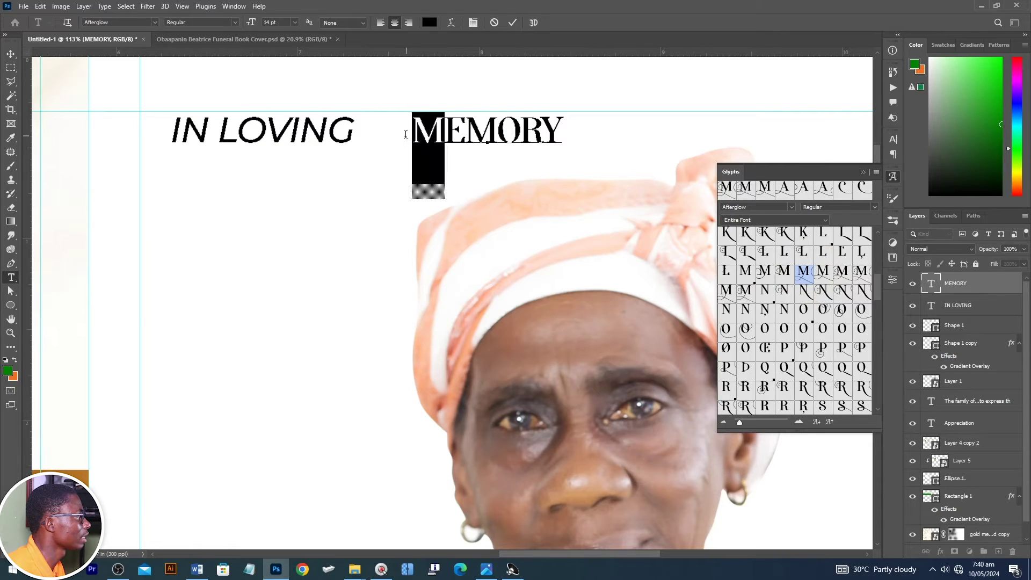
{"action": "double_click", "coordinate": [765, 278]}
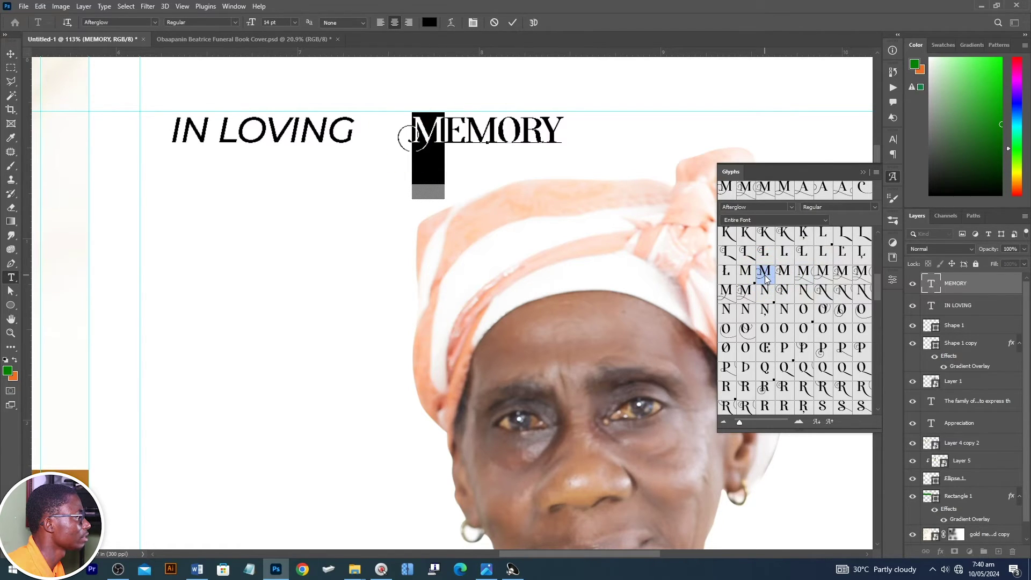
{"action": "double_click", "coordinate": [785, 279]}
{"action": "double_click", "coordinate": [803, 279]}
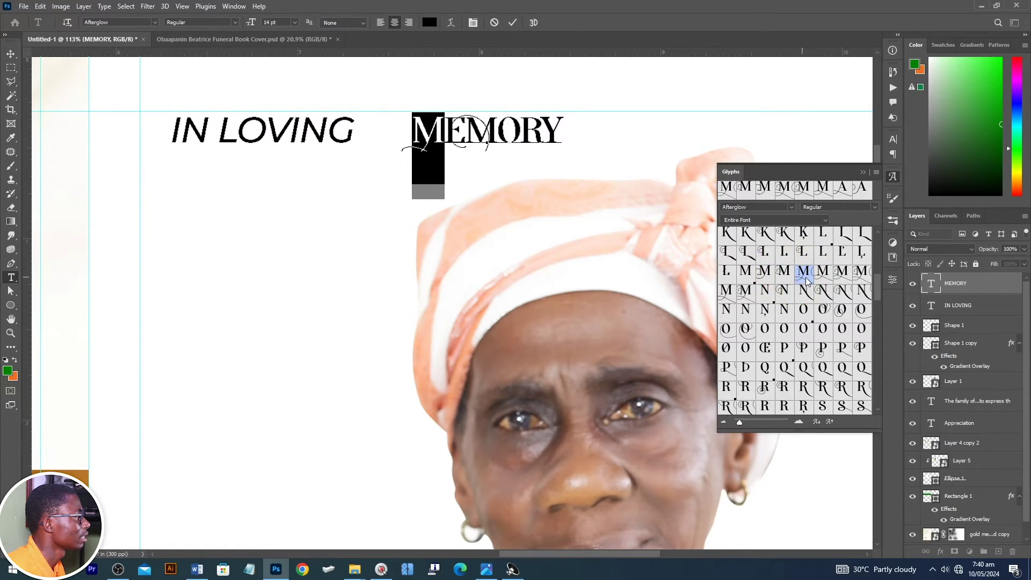
{"action": "double_click", "coordinate": [820, 280]}
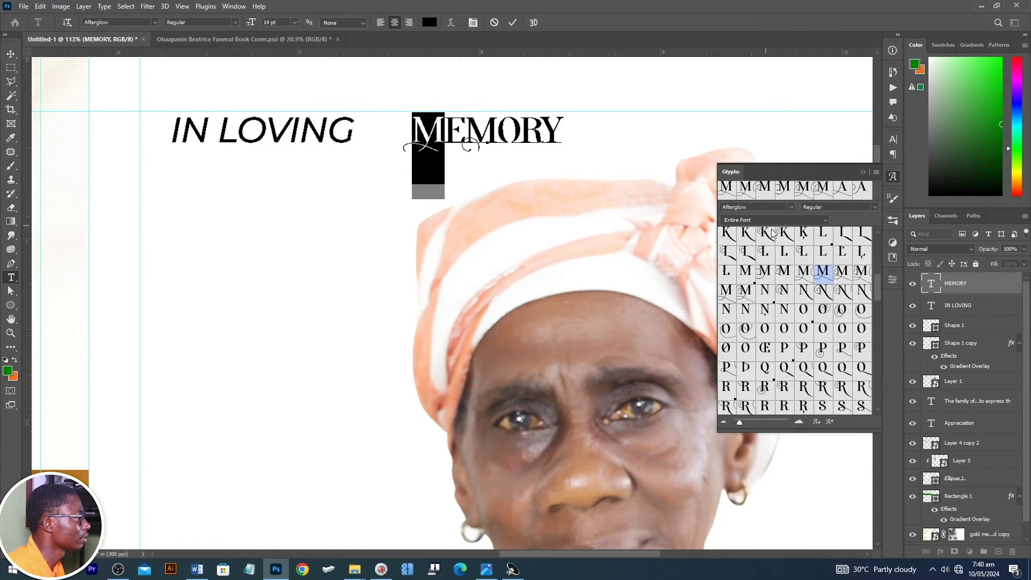
{"action": "double_click", "coordinate": [838, 279]}
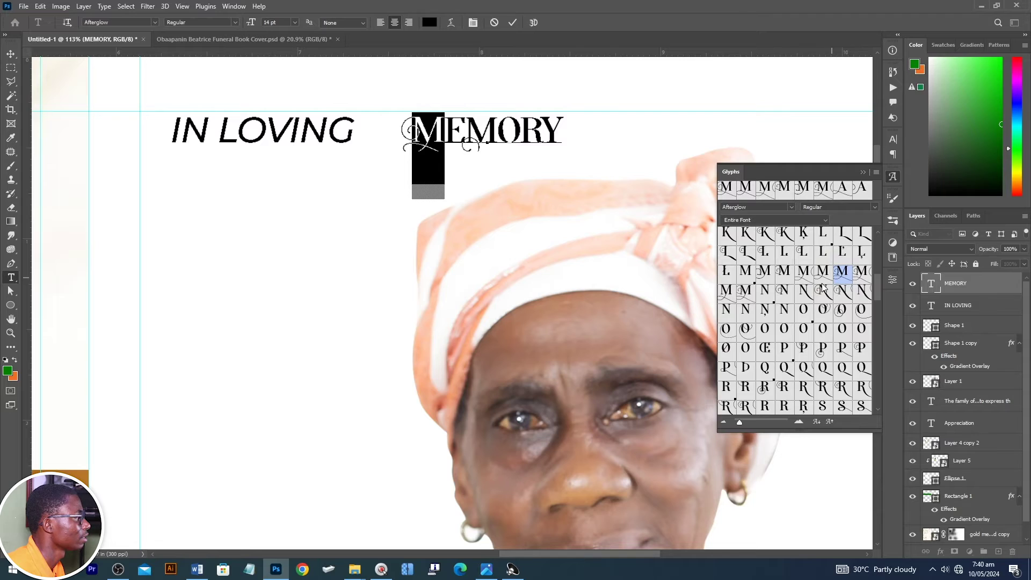
{"action": "double_click", "coordinate": [822, 276]}
{"action": "left_click", "coordinate": [513, 22]}
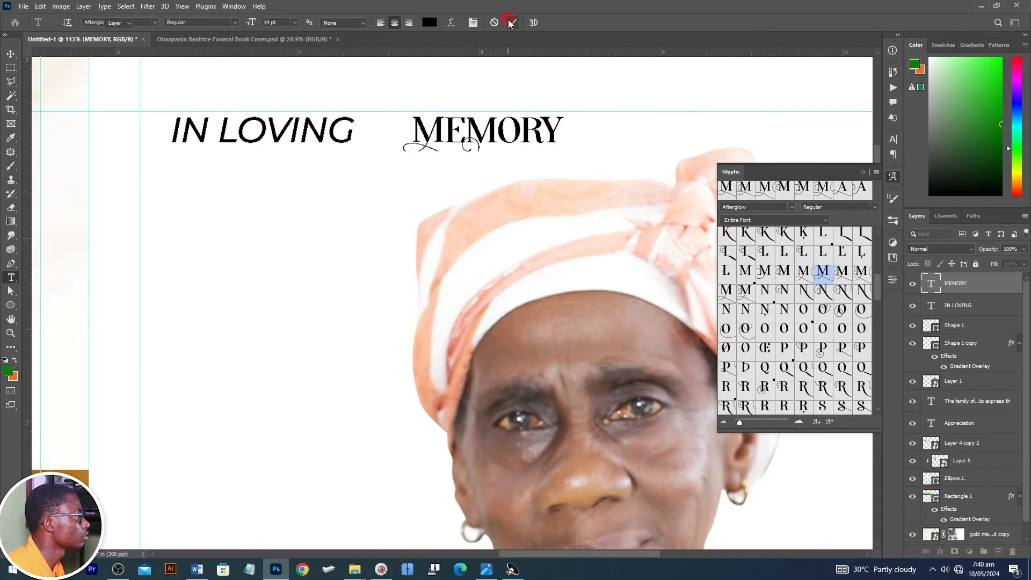
{"action": "key", "text": "v"}
{"action": "scroll", "coordinate": [528, 137], "scroll_direction": "down", "scroll_amount": 3}
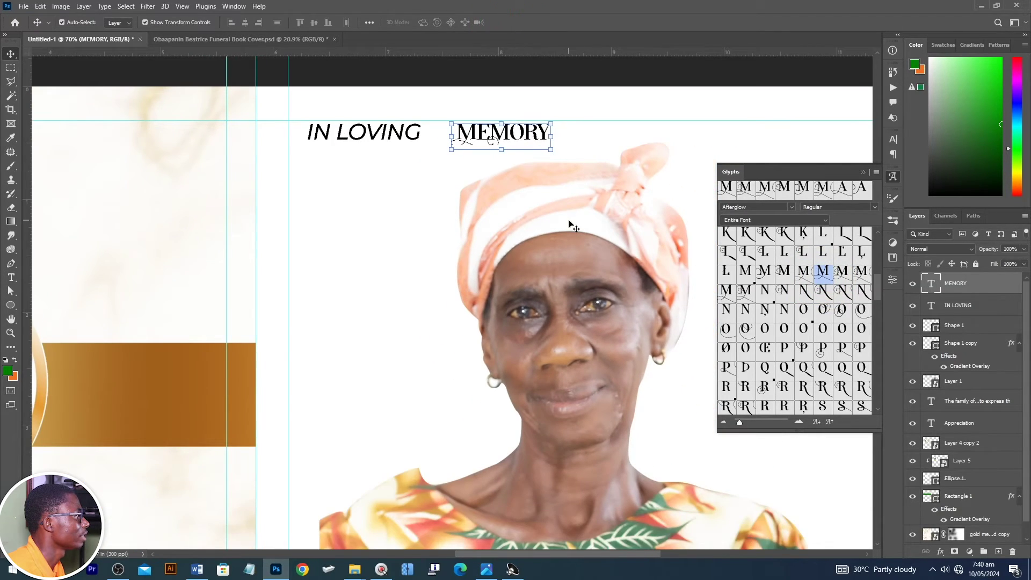
Step: Lower the portrait slightly, scale 'MEMORY' to about 146%, and align 'IN LOVING' beside it
{"action": "left_click", "coordinate": [569, 224]}
{"action": "left_click_drag", "start_coordinate": [569, 225], "coordinate": [571, 246]}
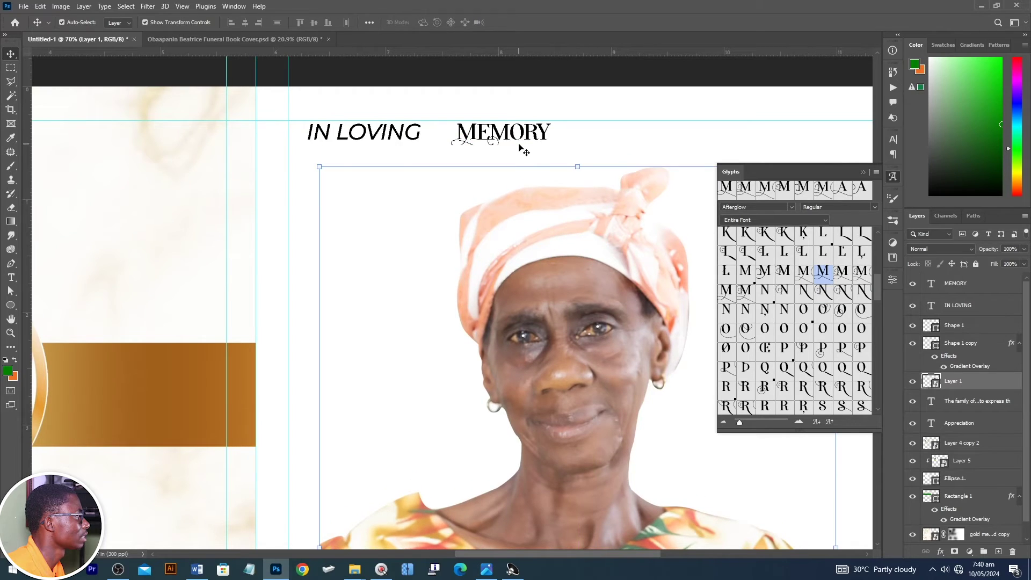
{"action": "left_click", "coordinate": [489, 142]}
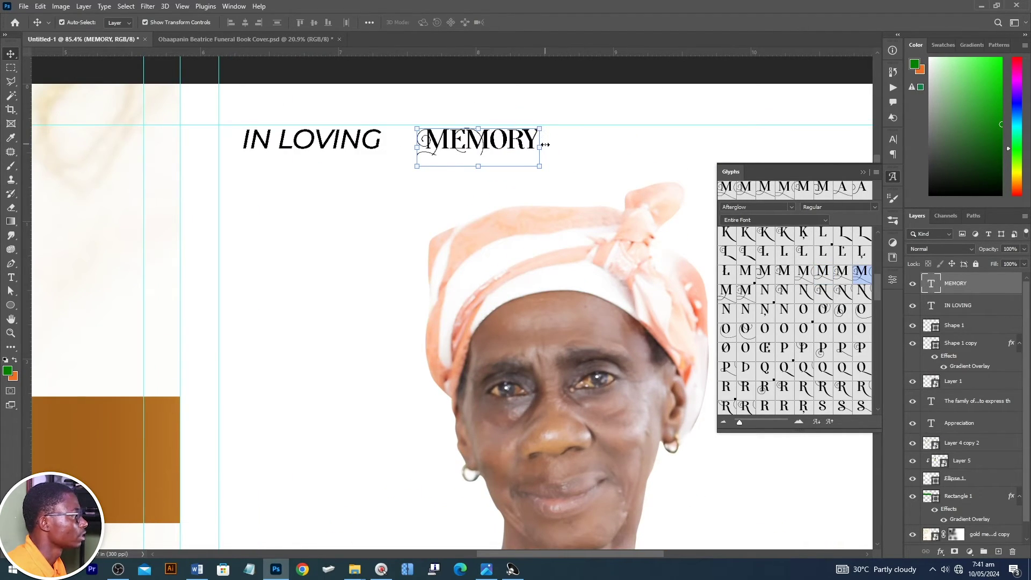
{"action": "left_click_drag", "start_coordinate": [545, 144], "coordinate": [535, 169]}
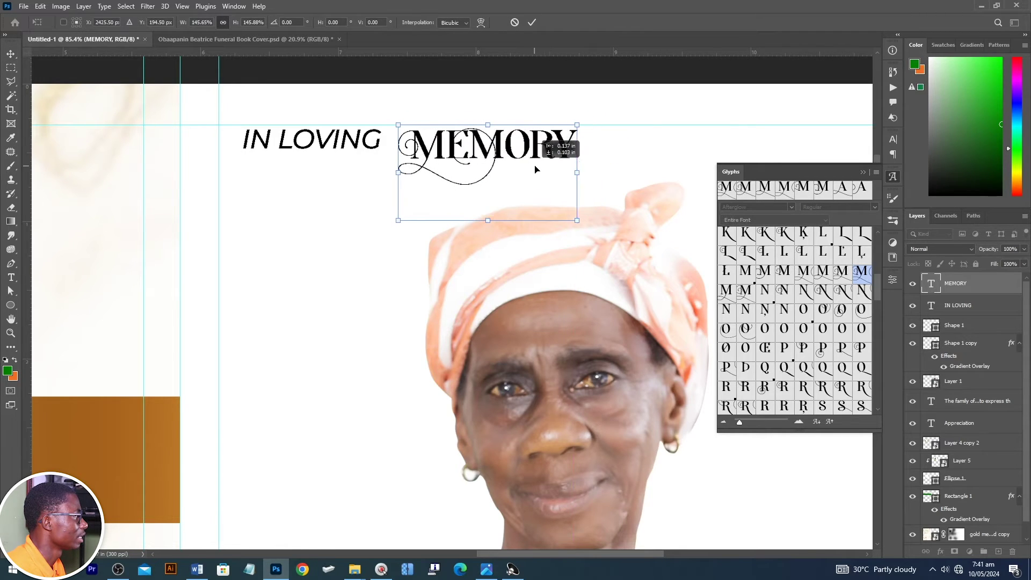
{"action": "key", "text": "Return"}
{"action": "left_click_drag", "start_coordinate": [470, 164], "coordinate": [486, 160]}
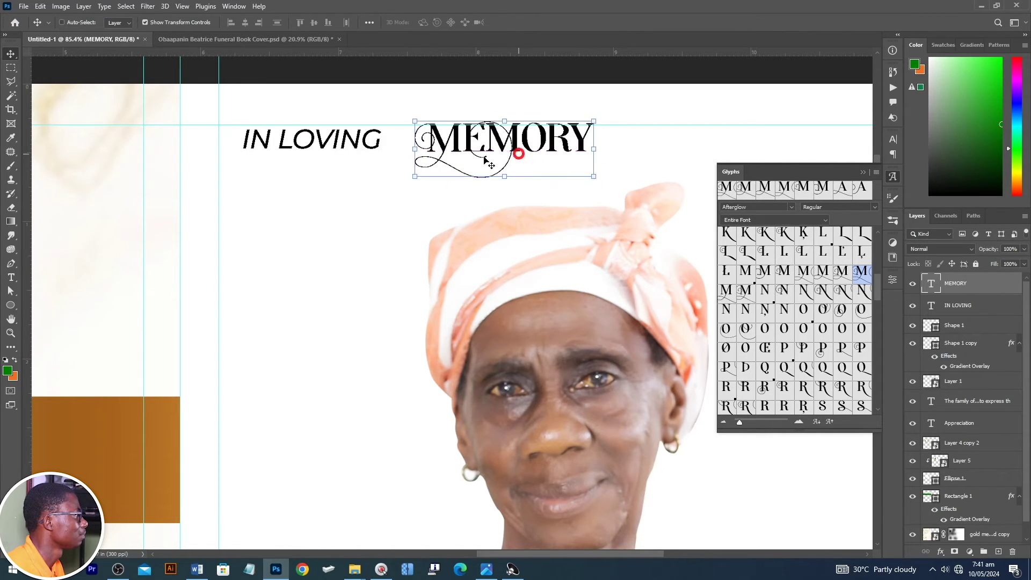
{"action": "left_click_drag", "start_coordinate": [367, 139], "coordinate": [389, 138]}
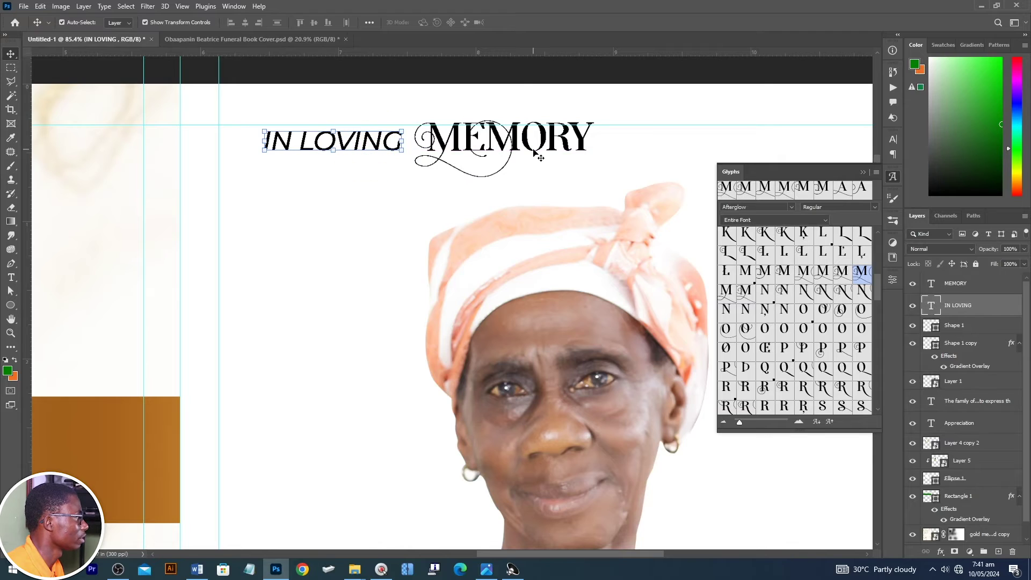
Step: Paste the gold gradient style onto 'MEMORY', enlarge it slightly, and copy 'IN LOVING' to its right
{"action": "left_click", "coordinate": [555, 150]}
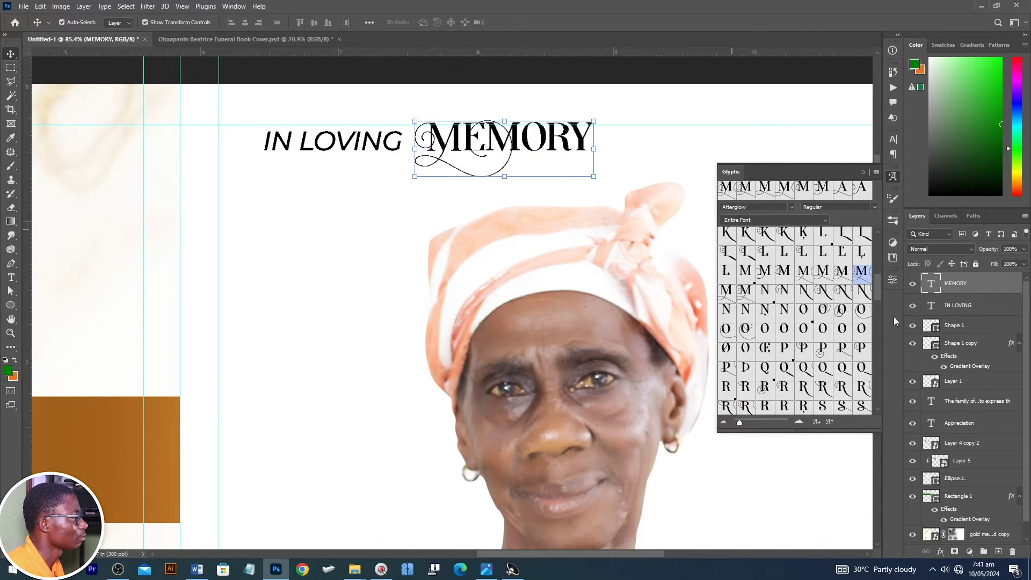
{"action": "right_click", "coordinate": [970, 290]}
{"action": "left_click", "coordinate": [859, 437]}
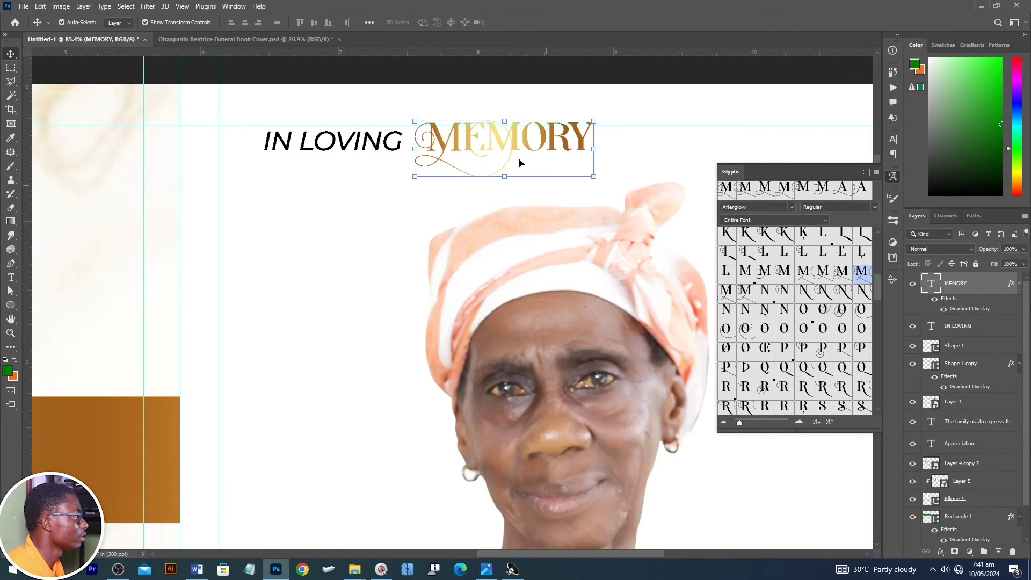
{"action": "scroll", "coordinate": [586, 165], "scroll_direction": "down", "scroll_amount": 3}
{"action": "left_click", "coordinate": [591, 173]}
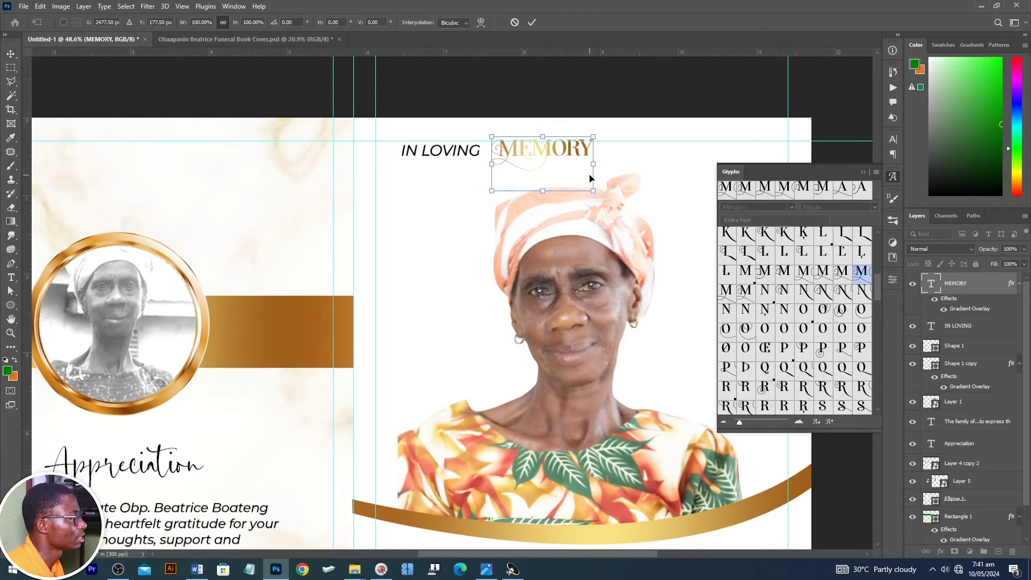
{"action": "left_click_drag", "start_coordinate": [593, 190], "coordinate": [604, 191]}
{"action": "double_click", "coordinate": [571, 147]}
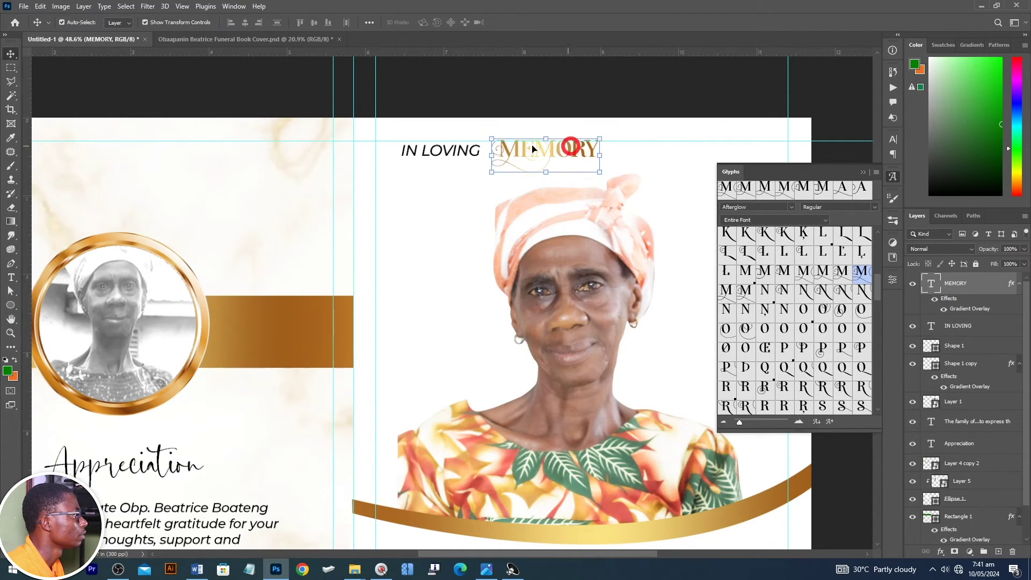
{"action": "left_click_drag", "start_coordinate": [435, 156], "coordinate": [686, 156]}
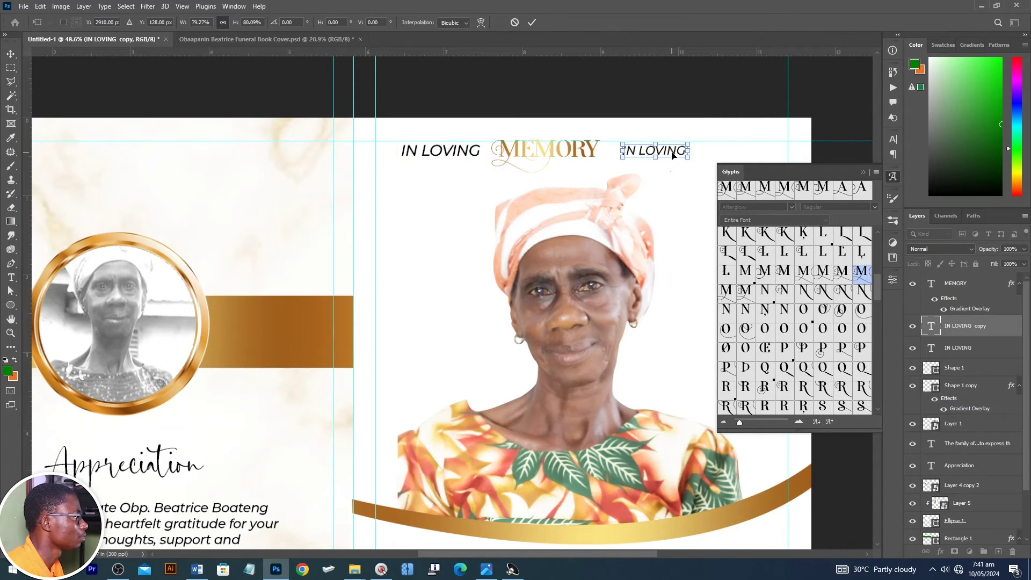
Step: Change the copied text to 'OF THE LATE' and shift it slightly left
{"action": "double_click", "coordinate": [668, 152]}
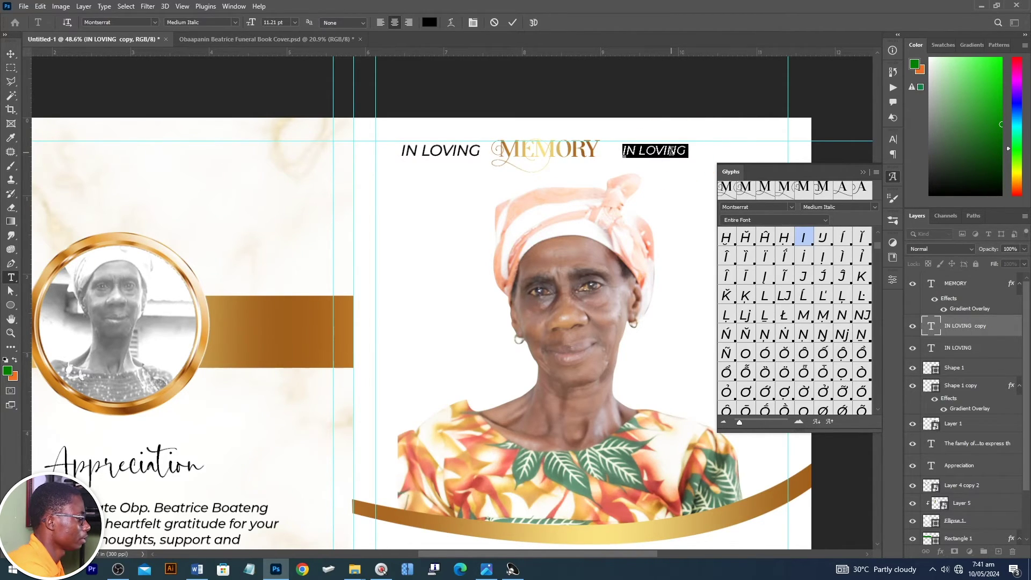
{"action": "left_click", "coordinate": [657, 153]}
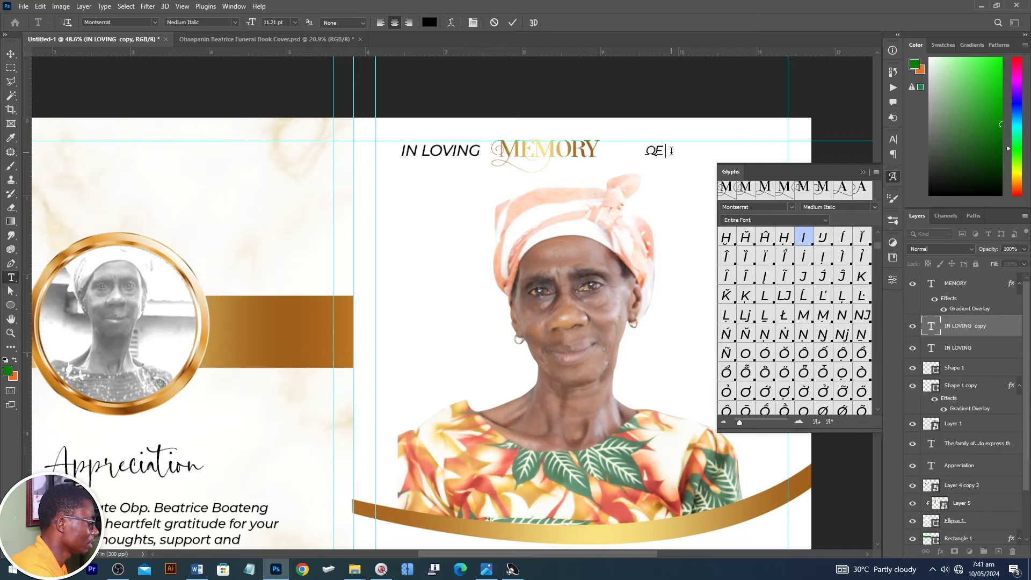
{"action": "type", "text": "TE"}
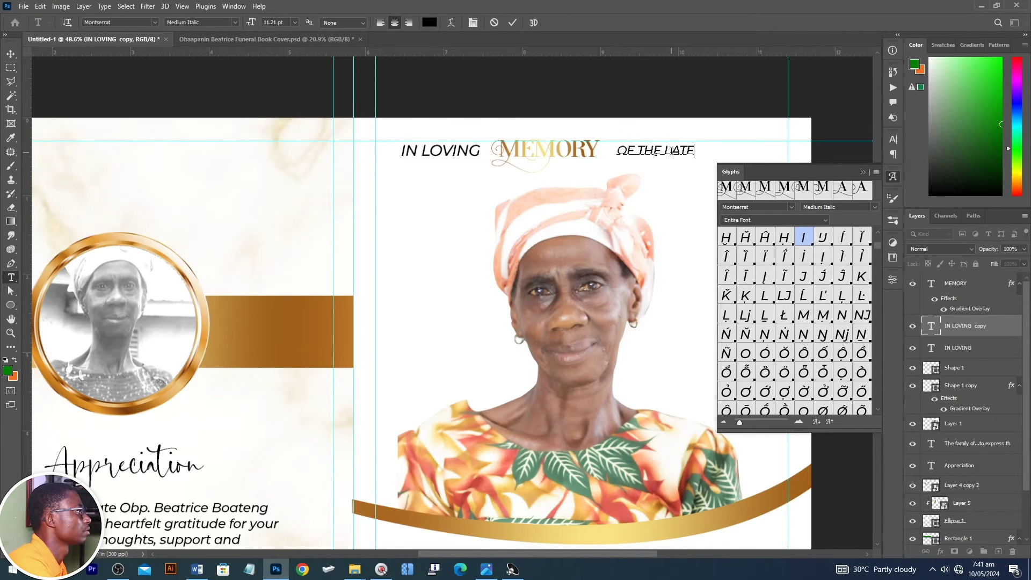
{"action": "key", "text": "ctrl+Return"}
{"action": "key", "text": "b"}
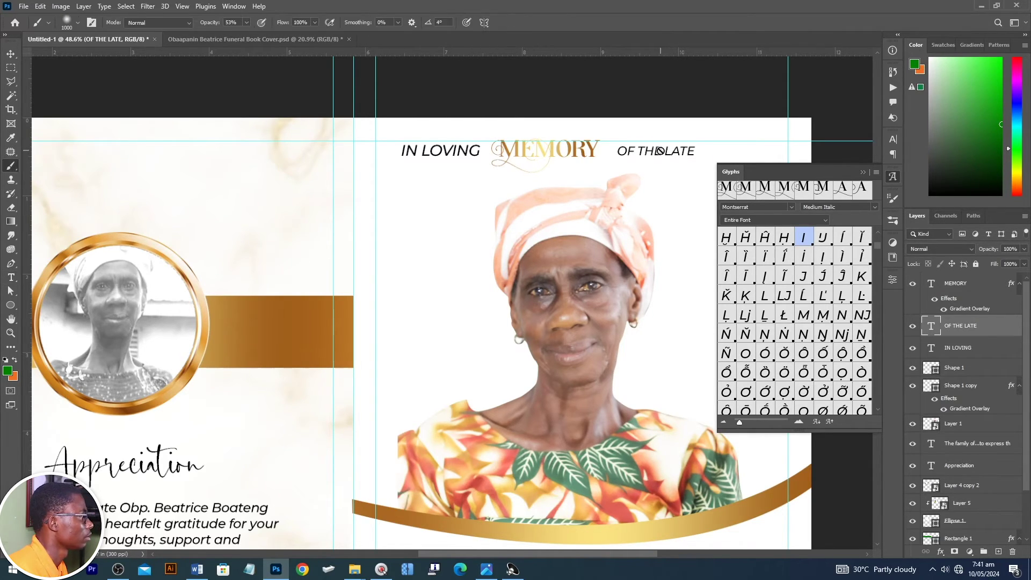
{"action": "key", "text": "v"}
{"action": "left_click_drag", "start_coordinate": [640, 154], "coordinate": [631, 155]}
Step: Move 'IN LOVING' and 'OF THE LATE' right about 42 px, then start a text box below the portrait
{"action": "left_click", "coordinate": [438, 155], "text": "shift"}
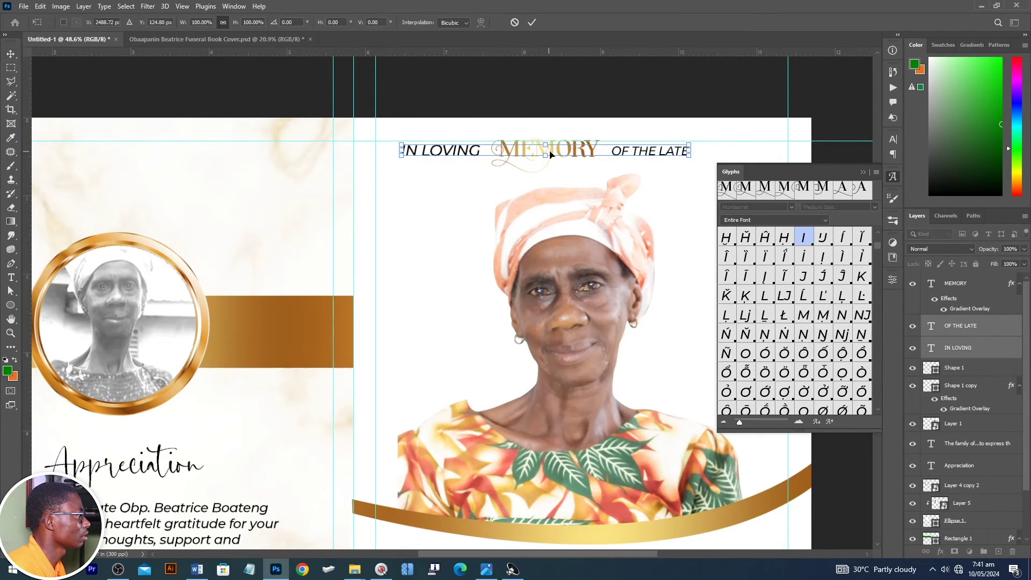
{"action": "key", "text": "ctrl+t"}
{"action": "scroll", "coordinate": [573, 149], "scroll_direction": "down", "scroll_amount": 1}
{"action": "key", "text": "Return"}
{"action": "left_click_drag", "start_coordinate": [578, 142], "coordinate": [601, 145]}
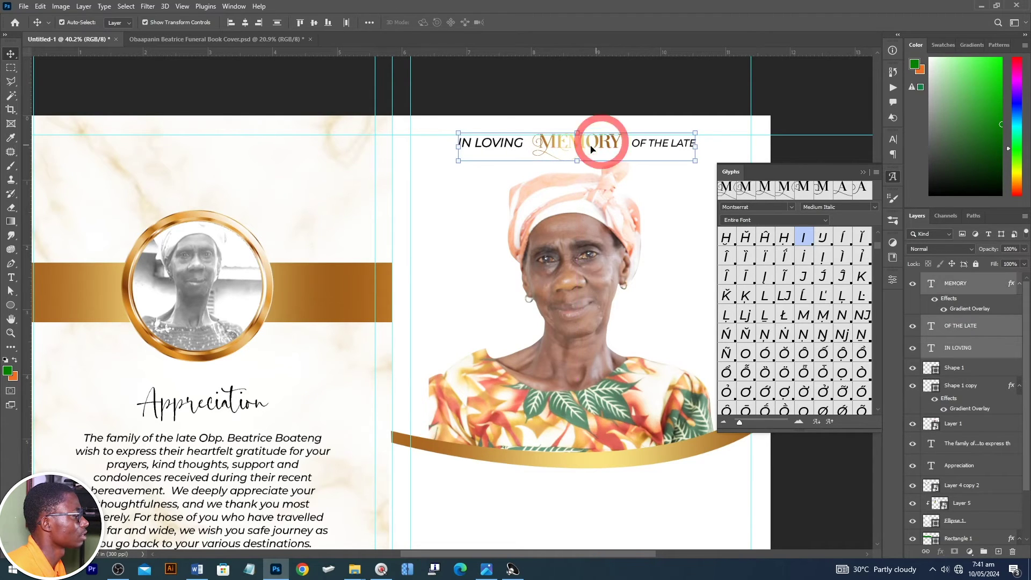
{"action": "scroll", "coordinate": [626, 253], "scroll_direction": "down", "scroll_amount": 4}
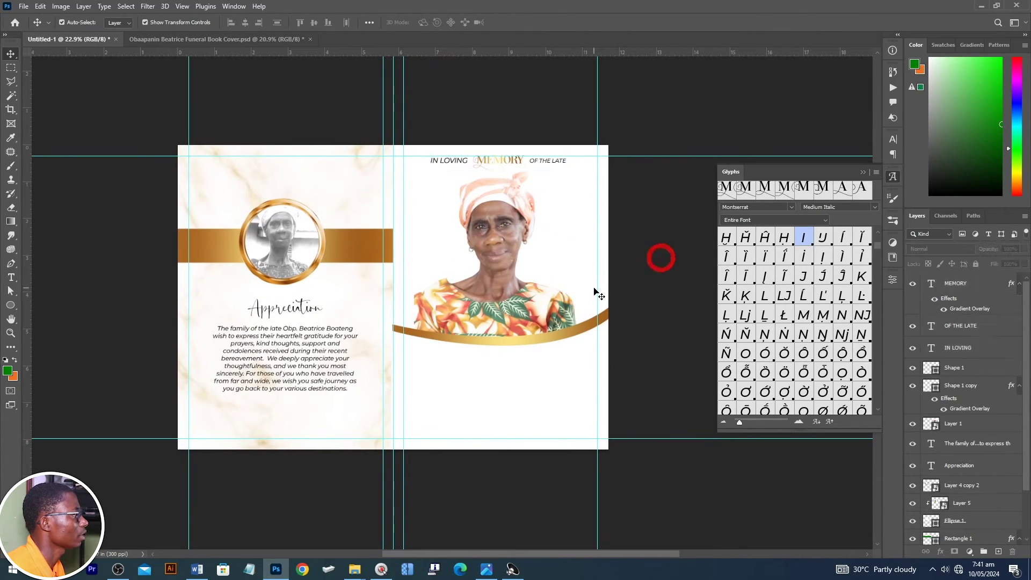
{"action": "scroll", "coordinate": [594, 295], "scroll_direction": "up", "scroll_amount": 3}
{"action": "key", "text": "t"}
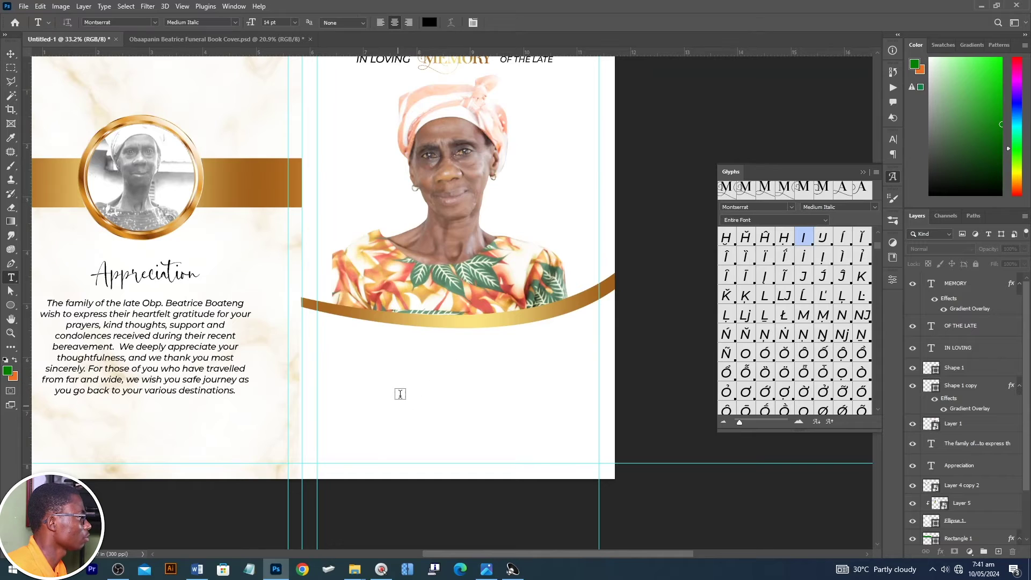
{"action": "left_click", "coordinate": [408, 372]}
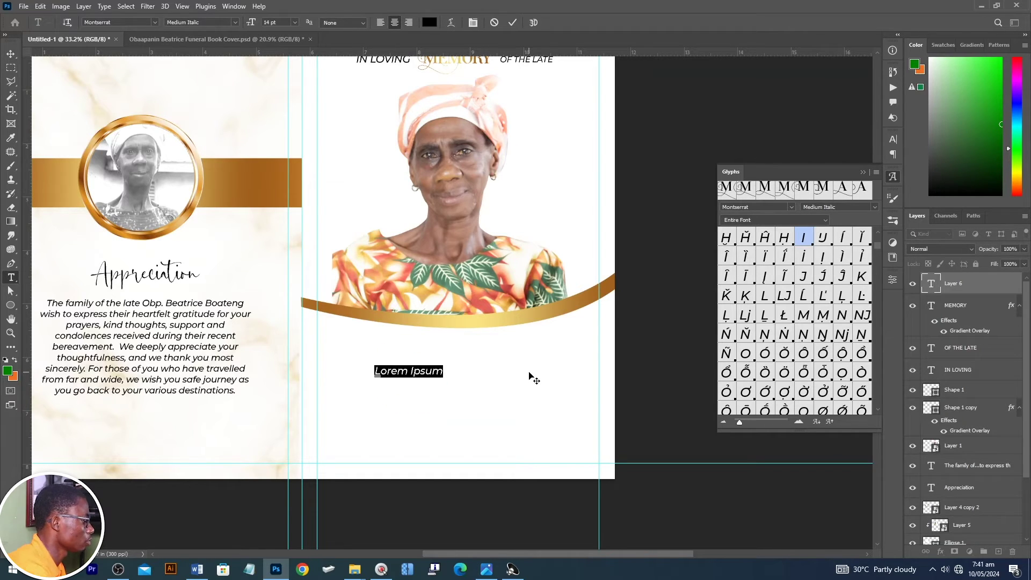
Step: Set the deceased's name in bold Anton, enlarge it, and nudge it slightly lower
{"action": "type", "text": "ob"}
{"action": "key", "text": "ctrl+a"}
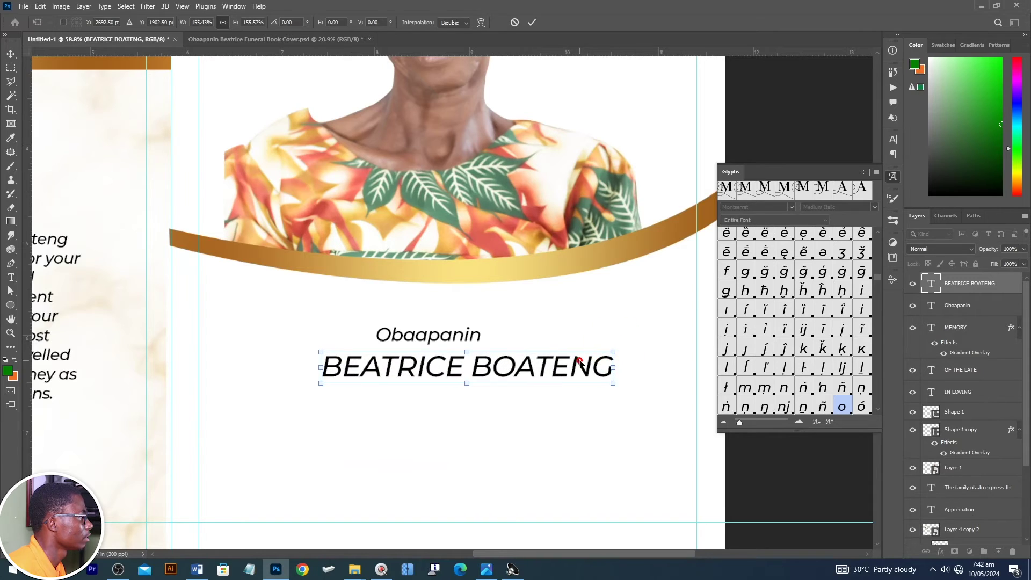
{"action": "key", "text": "v"}
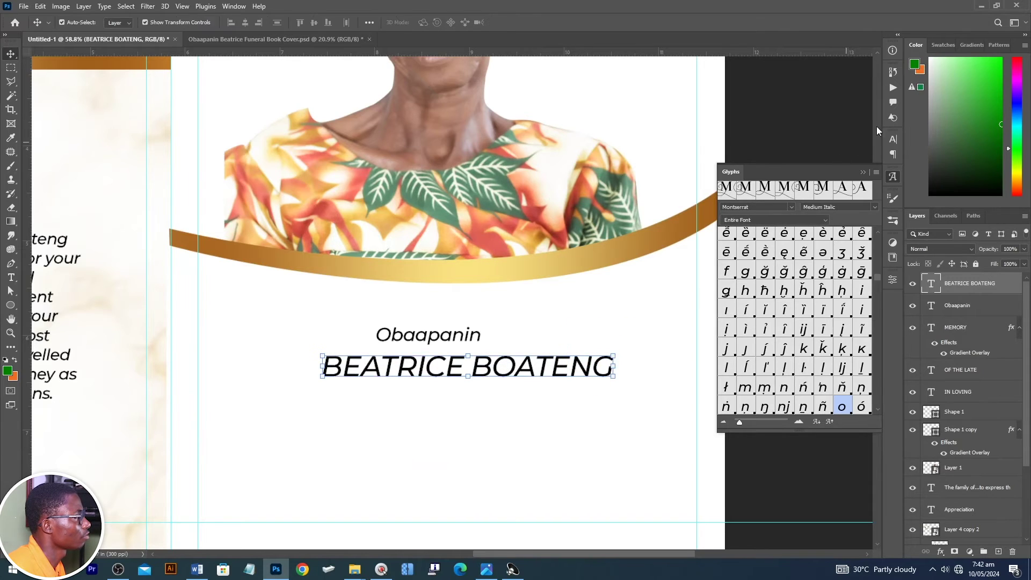
{"action": "left_click", "coordinate": [893, 139]}
{"action": "left_click", "coordinate": [815, 155]}
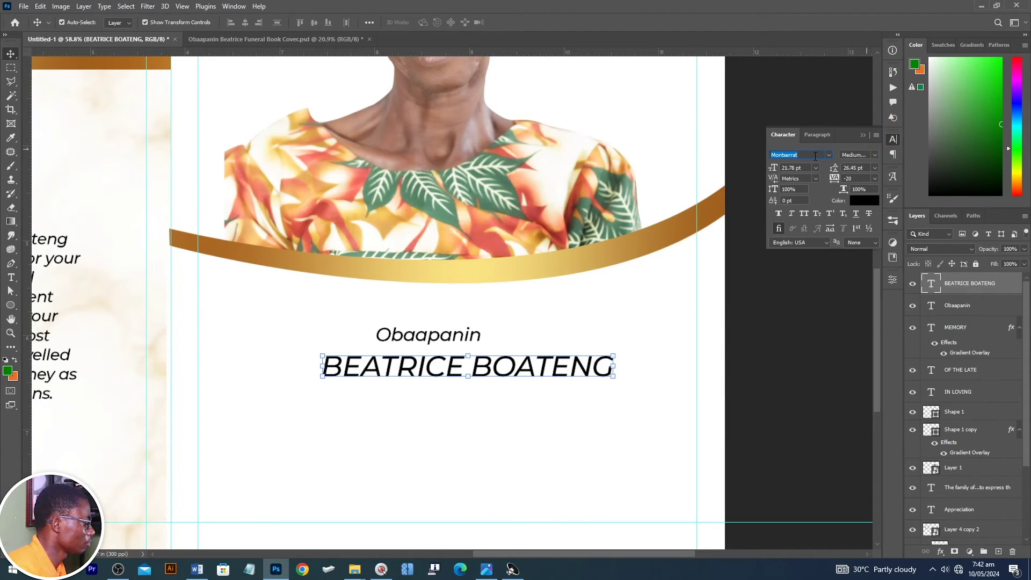
{"action": "type", "text": "ANT"}
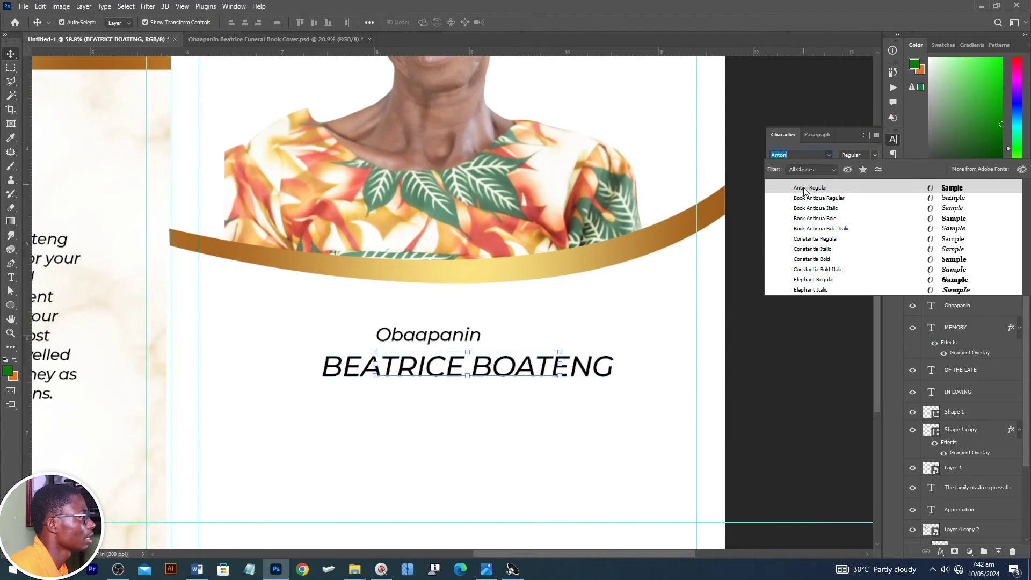
{"action": "left_click", "coordinate": [804, 188]}
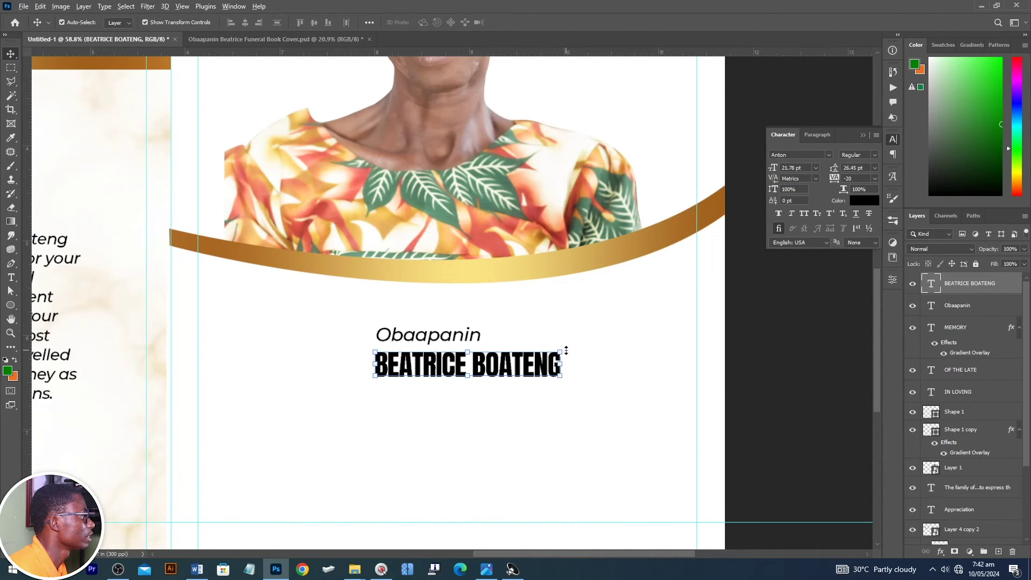
{"action": "left_click_drag", "start_coordinate": [566, 350], "coordinate": [632, 329]}
{"action": "left_click_drag", "start_coordinate": [531, 372], "coordinate": [532, 383]}
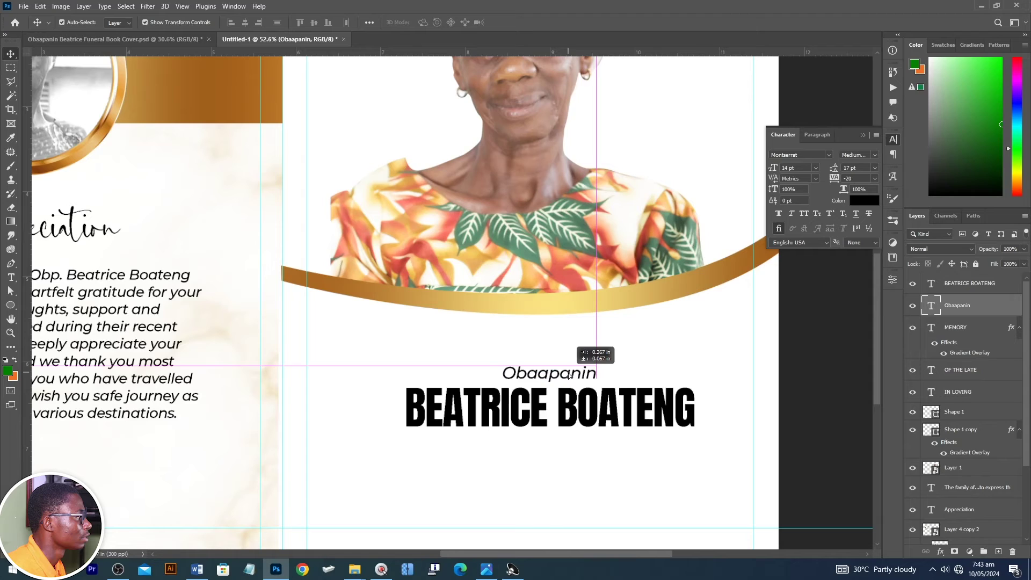
{"action": "left_click_drag", "start_coordinate": [572, 373], "coordinate": [571, 371]}
Step: Set Obaapanin in Autography Regular, enlarge it to about 254%, and move both name lines down
{"action": "left_click", "coordinate": [820, 156]}
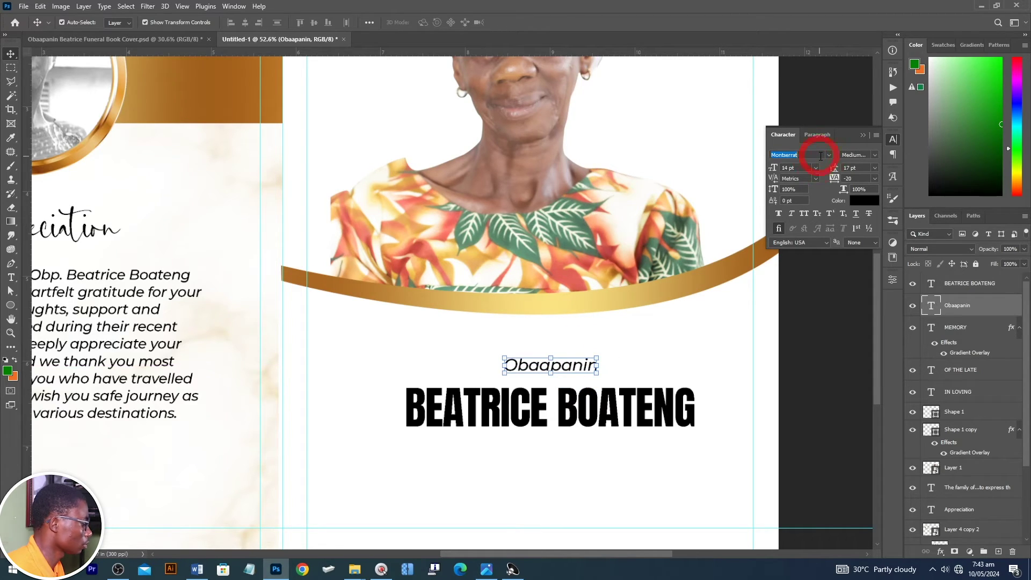
{"action": "type", "text": "Autography"}
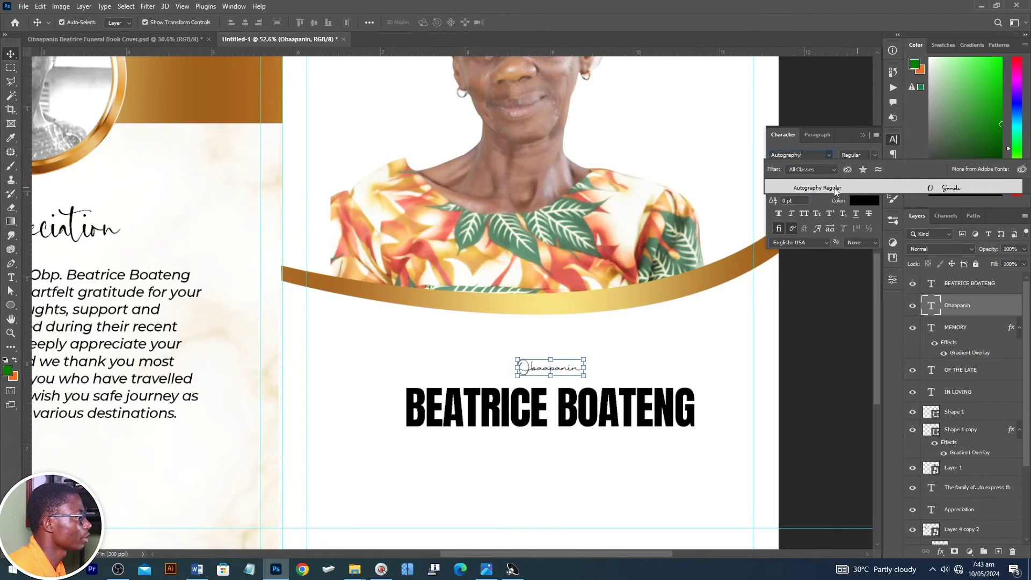
{"action": "left_click", "coordinate": [801, 188]}
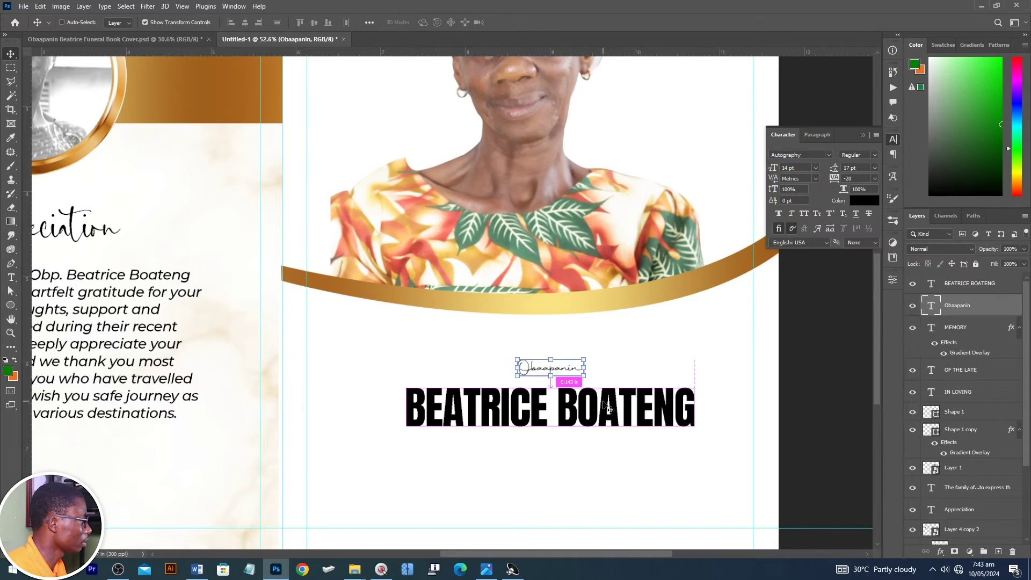
{"action": "key", "text": "ctrl+t"}
{"action": "mouse_move", "coordinate": [595, 348]}
{"action": "left_mouse_down"}
{"action": "mouse_move", "coordinate": [636, 333]}
{"action": "mouse_move", "coordinate": [597, 360]}
{"action": "left_mouse_up"}
{"action": "key", "text": "Return"}
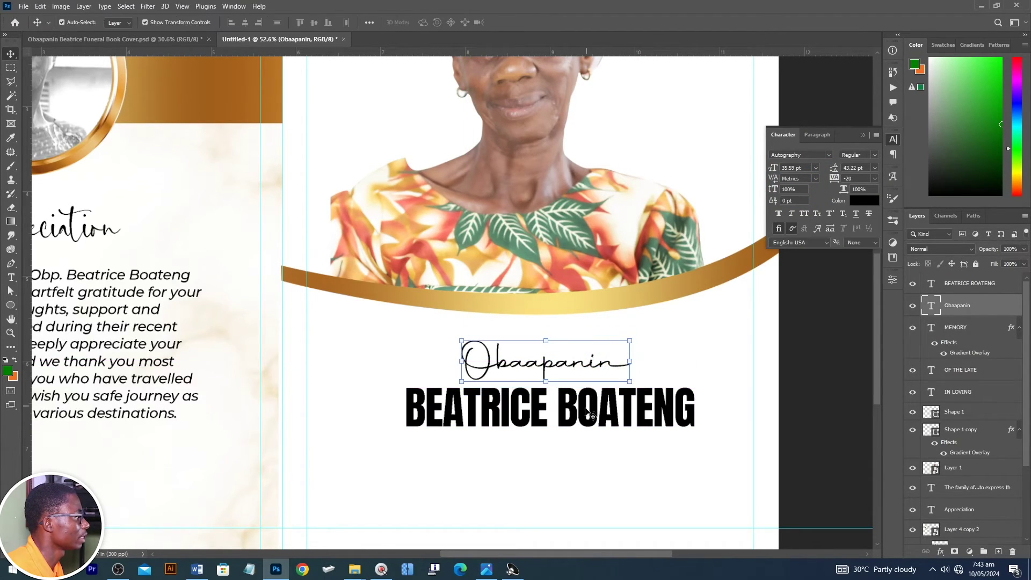
{"action": "left_click", "coordinate": [587, 407], "text": "shift"}
{"action": "left_click_drag", "start_coordinate": [582, 408], "coordinate": [582, 417]}
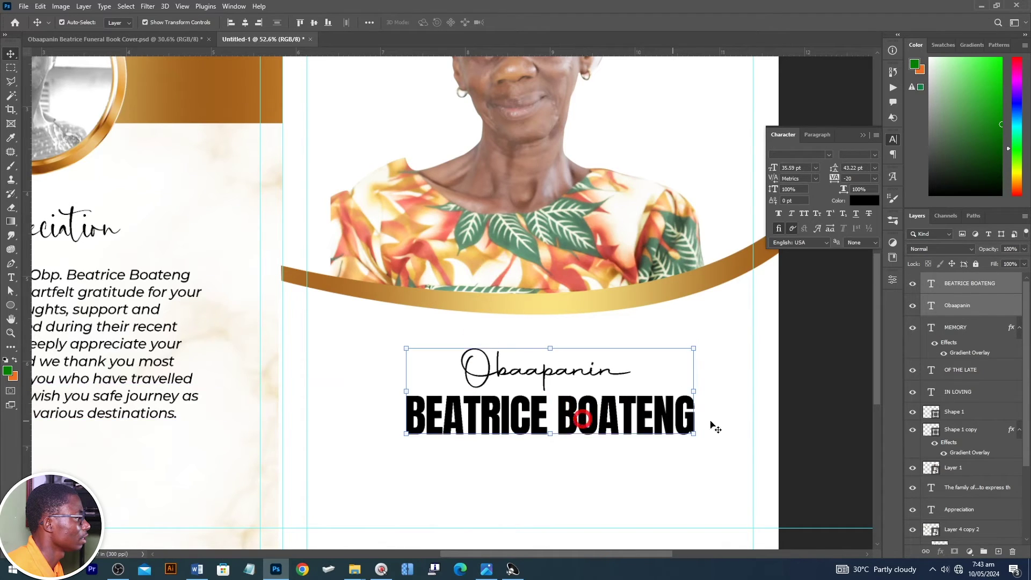
{"action": "left_click_drag", "start_coordinate": [705, 424], "coordinate": [757, 398]}
{"action": "scroll", "coordinate": [756, 382], "scroll_direction": "up", "scroll_amount": 2}
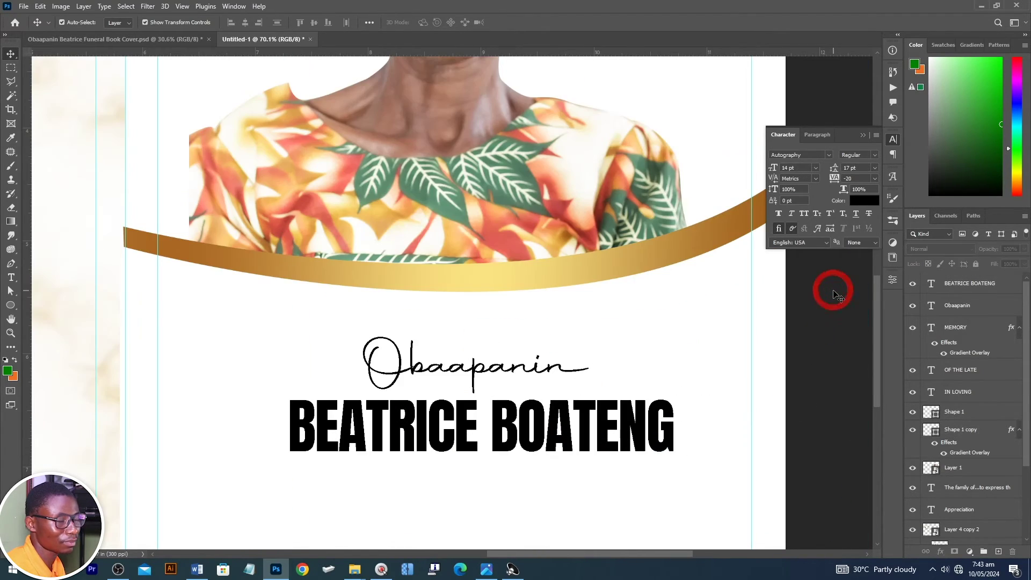
Step: Add the pasted A.K.A nickname line in Anton, centred beneath the deceased's name
{"action": "key", "text": "t"}
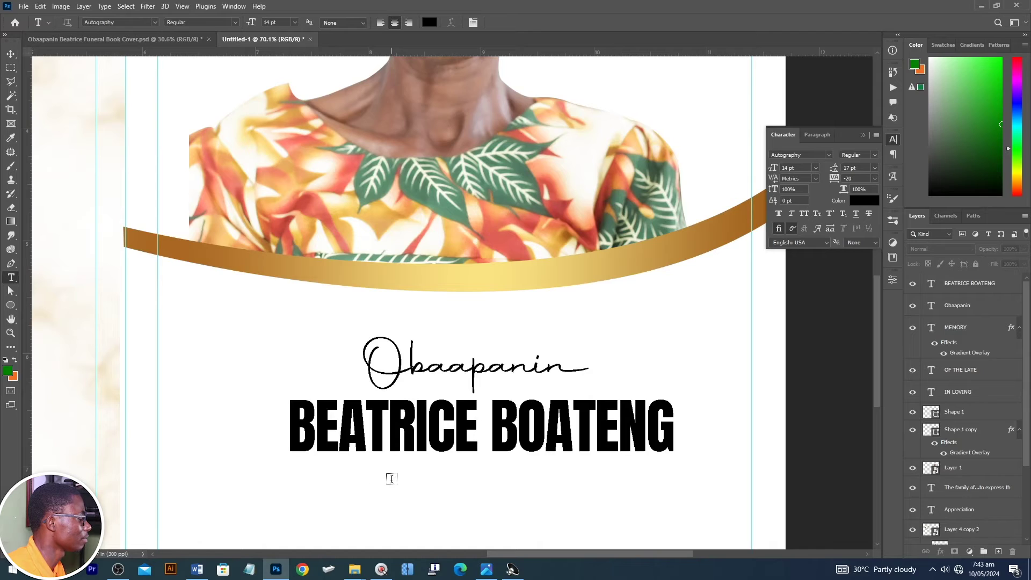
{"action": "left_click", "coordinate": [391, 479]}
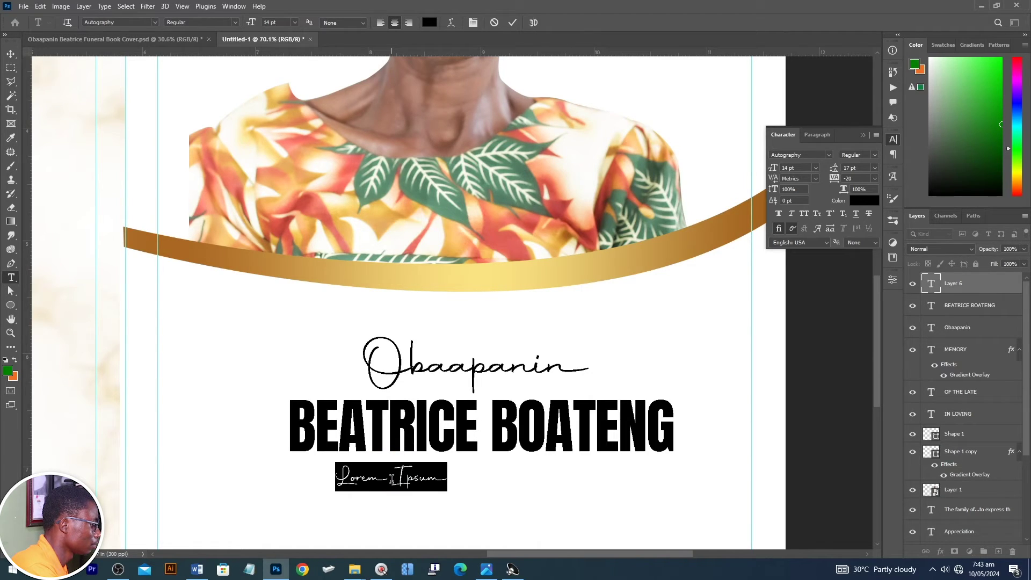
{"action": "key", "text": "BackSpace"}
{"action": "key", "text": "ctrl+a"}
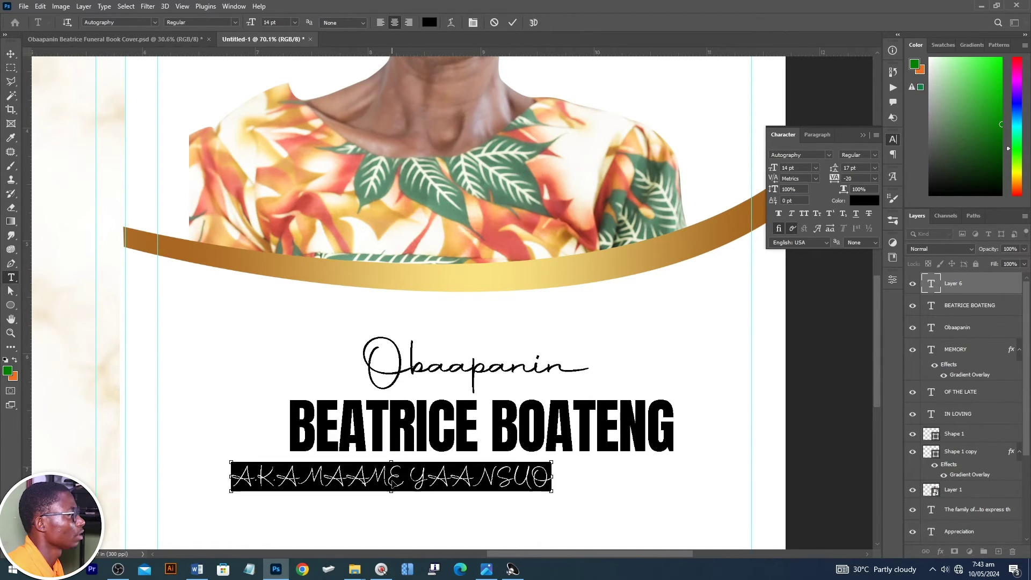
{"action": "left_click", "coordinate": [828, 154]}
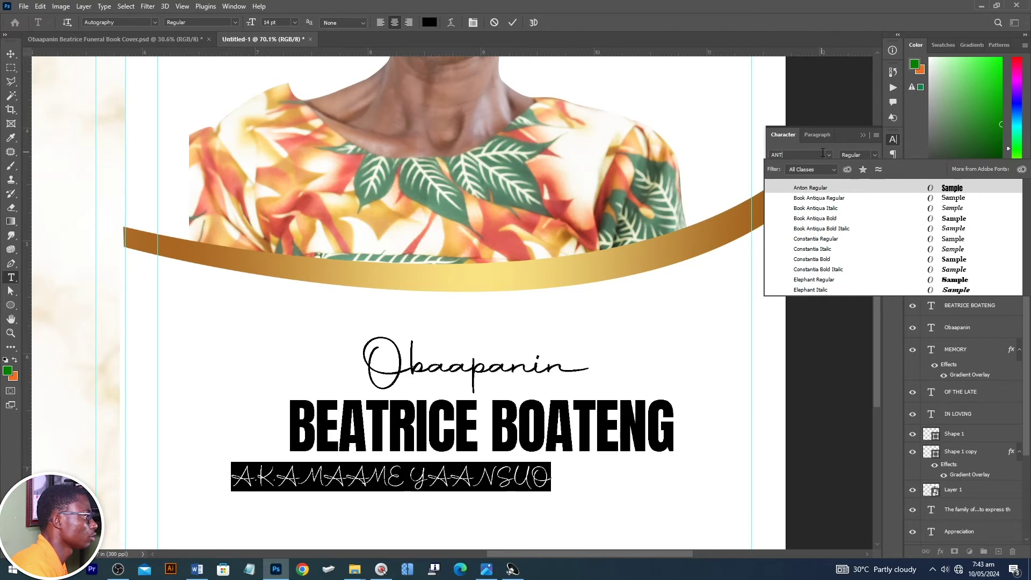
{"action": "left_click", "coordinate": [894, 188]}
{"action": "key", "text": "ctrl+Return"}
{"action": "left_click_drag", "start_coordinate": [384, 474], "coordinate": [465, 473]}
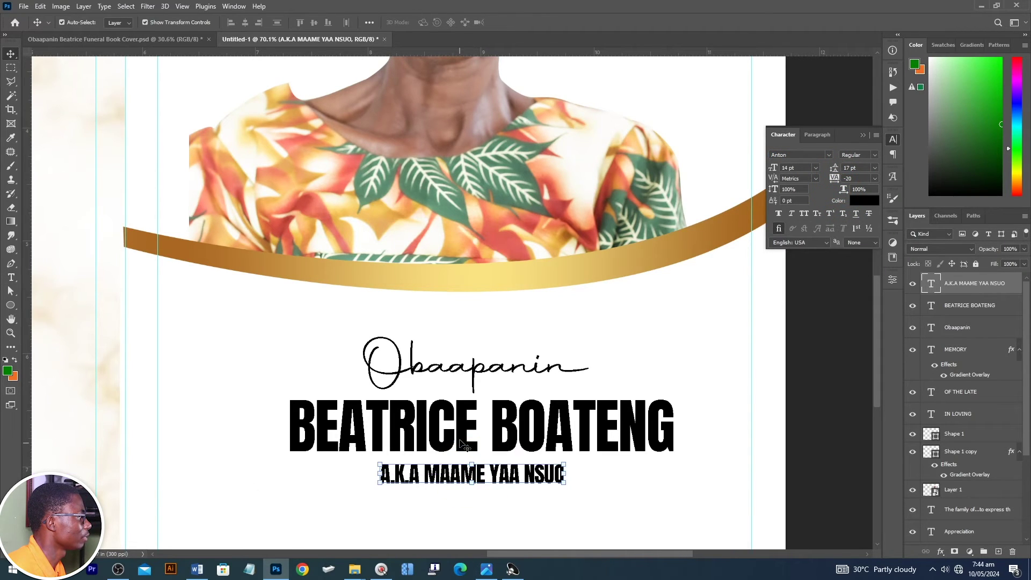
Step: Select the three name lines together and enlarge them slightly, shifting them left
{"action": "left_click", "coordinate": [464, 398], "text": "shift"}
{"action": "left_click", "coordinate": [458, 370], "text": "shift"}
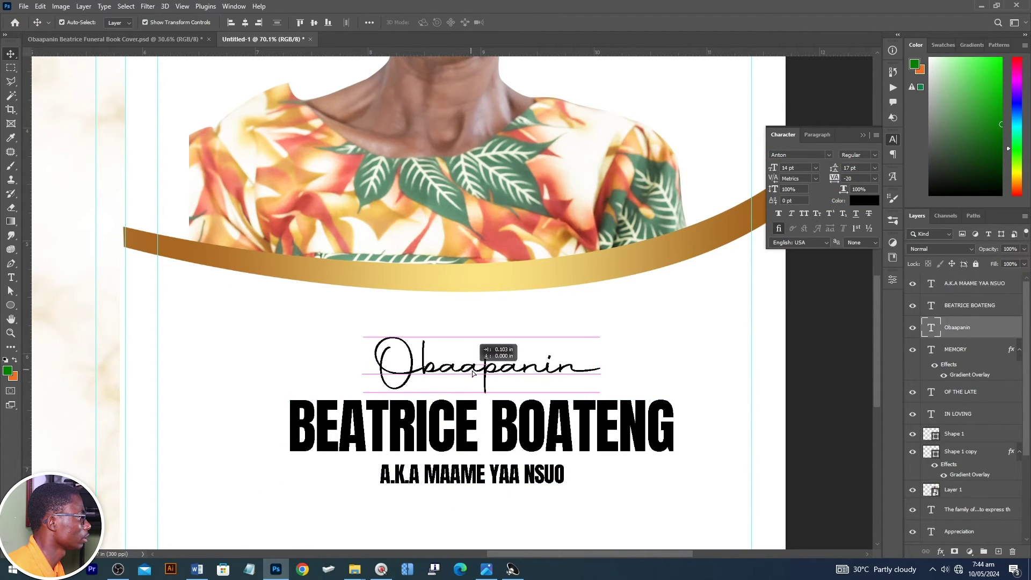
{"action": "scroll", "coordinate": [441, 357], "scroll_direction": "down", "scroll_amount": 5}
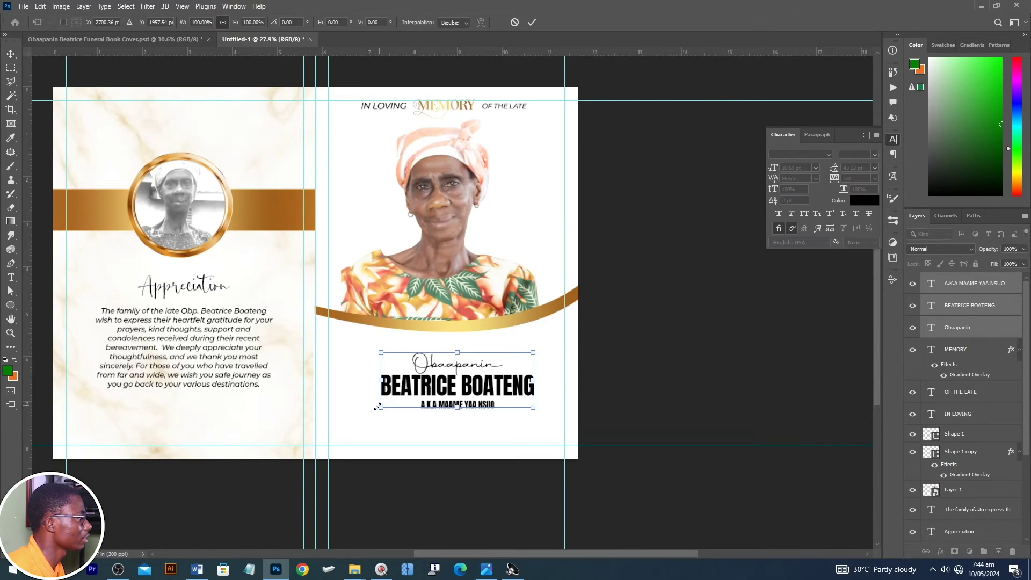
{"action": "left_click_drag", "start_coordinate": [380, 407], "coordinate": [376, 407]}
{"action": "left_click_drag", "start_coordinate": [451, 383], "coordinate": [444, 381]}
{"action": "key", "text": "Return"}
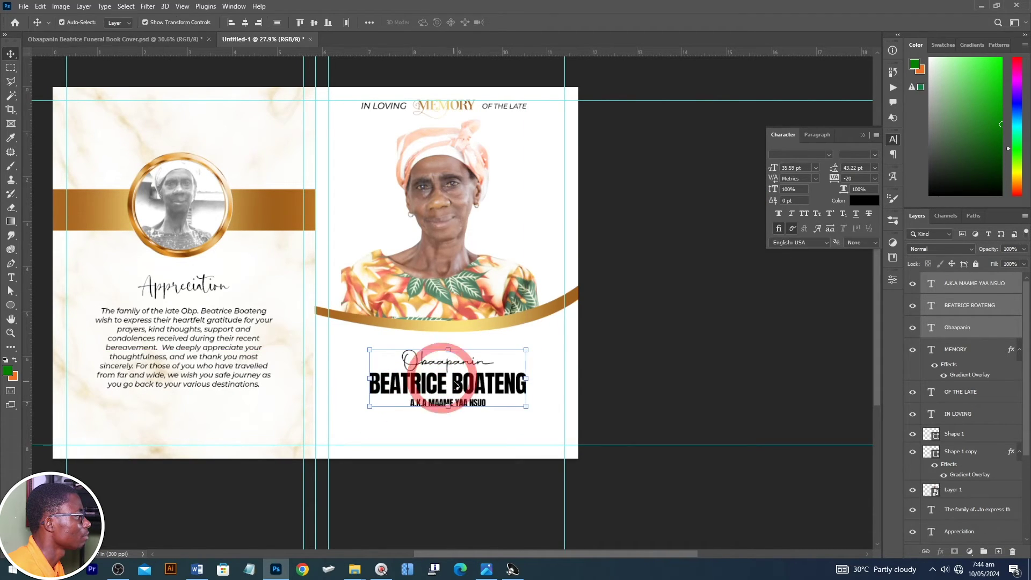
Step: Enlarge the three name lines to about 106% and move them slightly down
{"action": "scroll", "coordinate": [495, 400], "scroll_direction": "up", "scroll_amount": 3}
{"action": "scroll", "coordinate": [492, 398], "scroll_direction": "up", "scroll_amount": 1}
{"action": "left_click", "coordinate": [486, 399]}
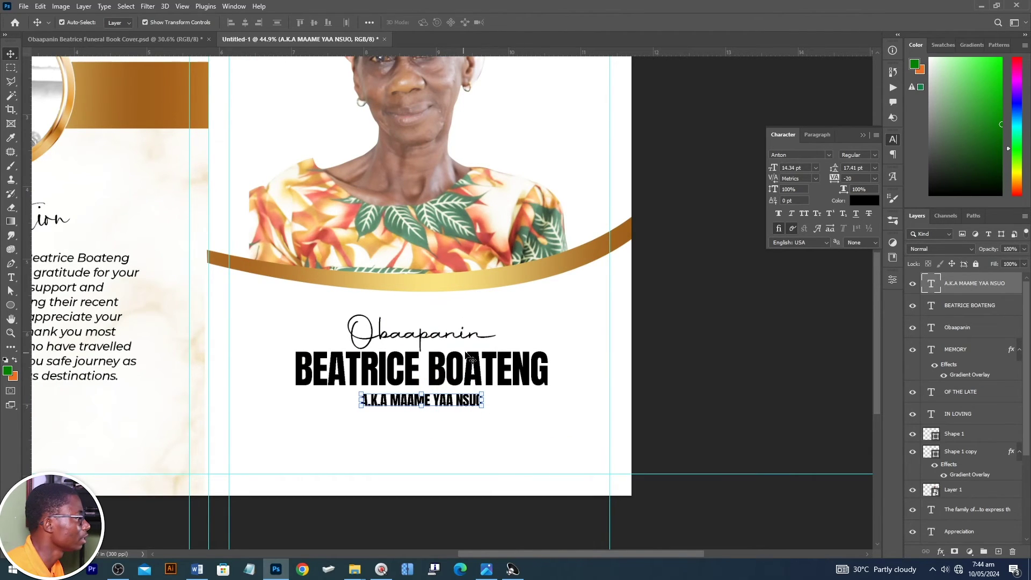
{"action": "left_click", "coordinate": [491, 367], "text": "shift"}
{"action": "left_click", "coordinate": [416, 332], "text": "shift"}
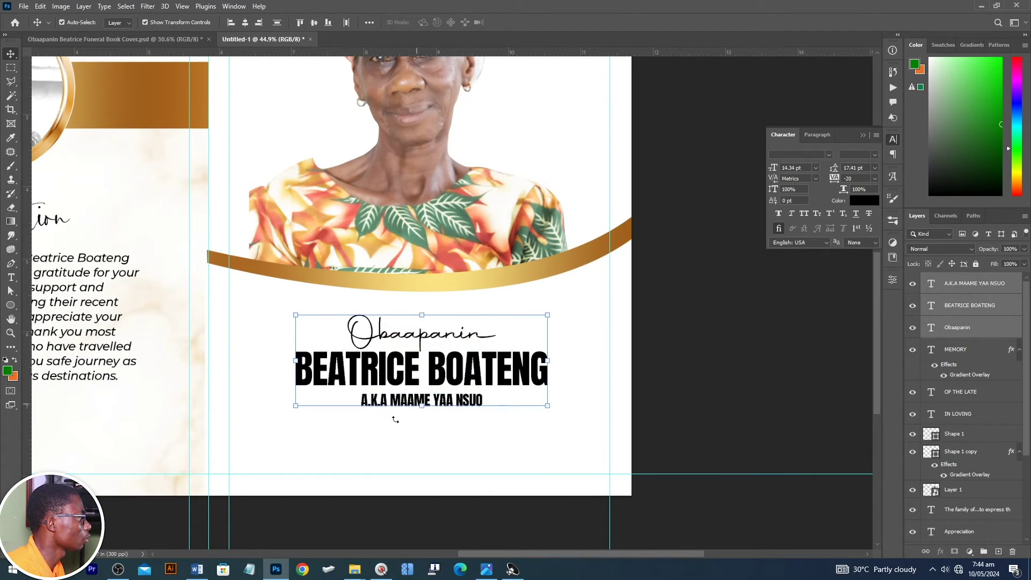
{"action": "left_click_drag", "start_coordinate": [294, 407], "coordinate": [288, 409]}
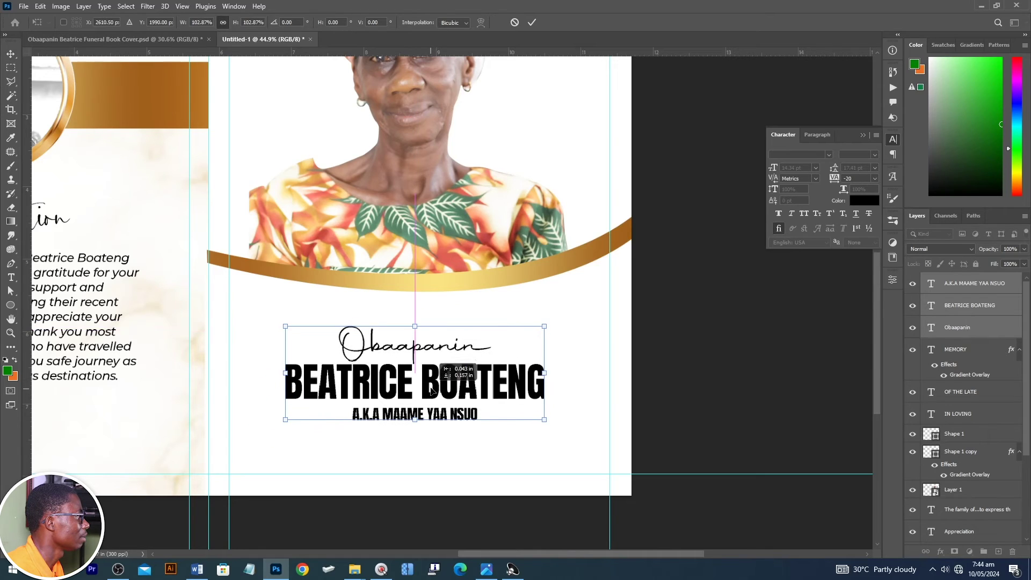
{"action": "left_click_drag", "start_coordinate": [460, 375], "coordinate": [441, 407]}
{"action": "left_click_drag", "start_coordinate": [552, 341], "coordinate": [553, 340]}
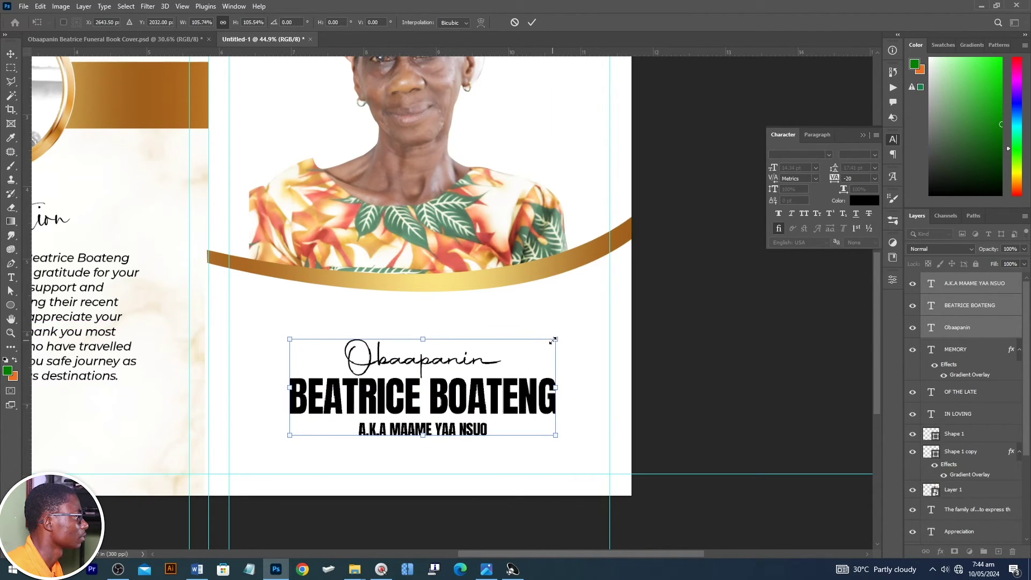
{"action": "double_click", "coordinate": [520, 365]}
Step: Group the three name text layers into Group 1
{"action": "key", "text": "ctrl+0"}
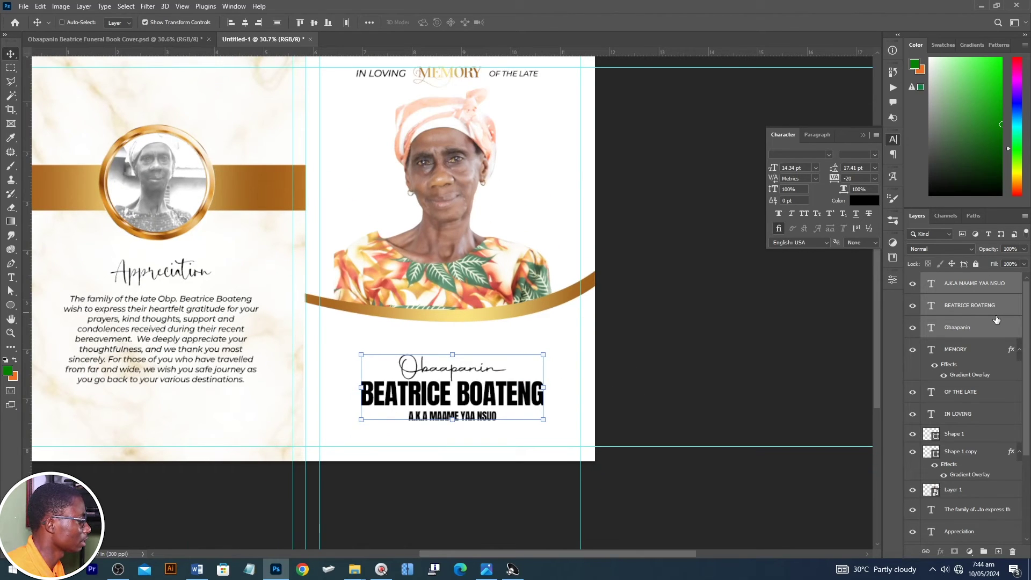
{"action": "left_click_drag", "start_coordinate": [964, 310], "coordinate": [982, 551]}
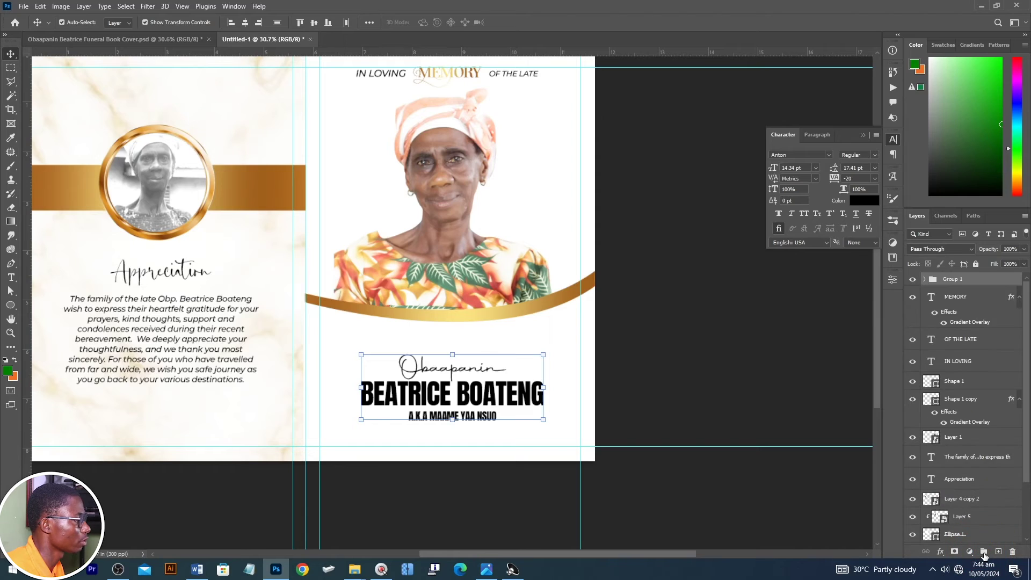
{"action": "key", "text": "ctrl+z"}
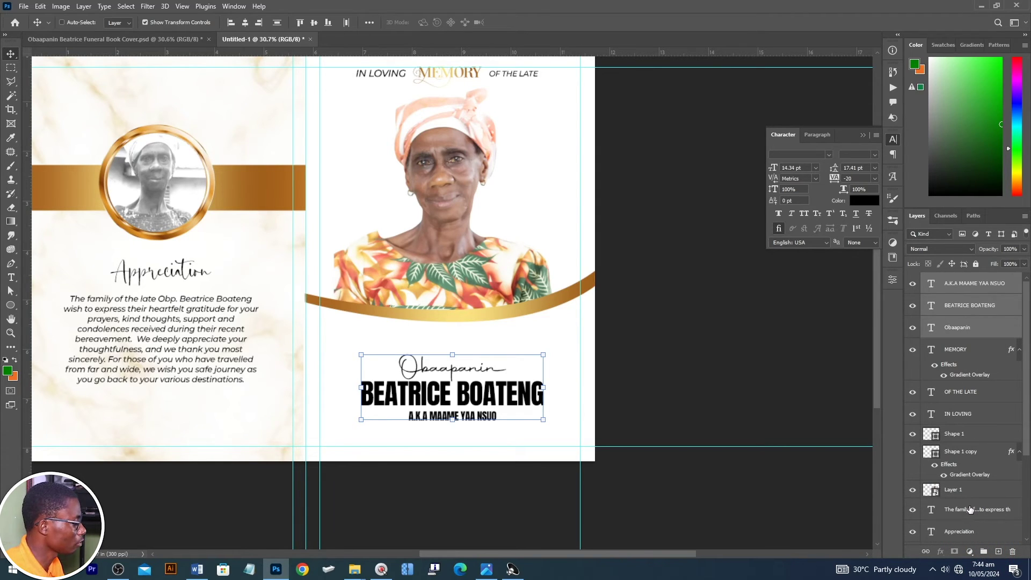
{"action": "key", "text": "ctrl+g"}
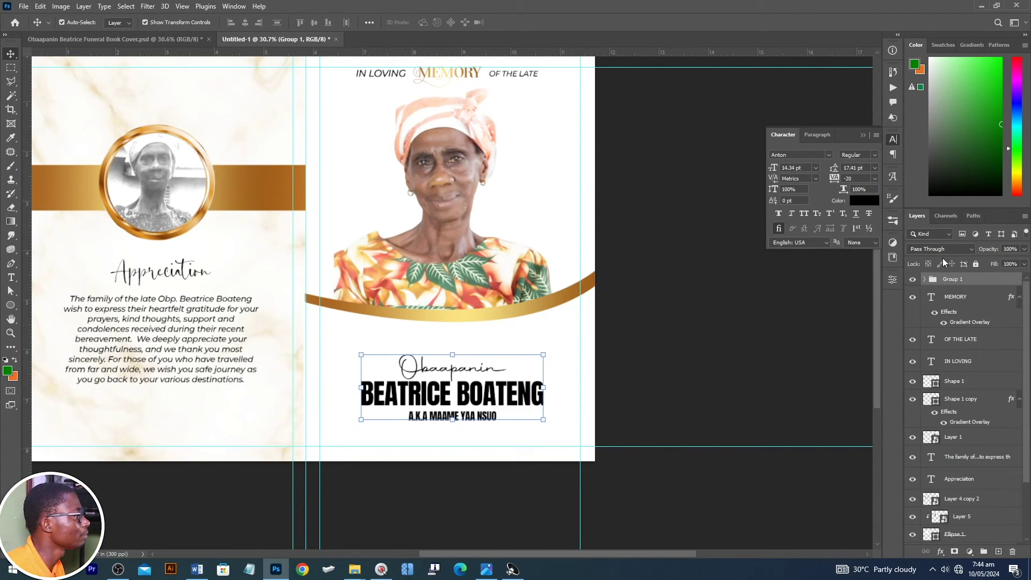
{"action": "key", "text": "alt+Tab"}
Step: Place the GOLD BACKGROUND image, shrink it to about 69%, and position it under the gold curve
{"action": "left_click_drag", "start_coordinate": [193, 133], "coordinate": [489, 392]}
{"action": "left_click_drag", "start_coordinate": [438, 292], "coordinate": [575, 357]}
{"action": "left_click_drag", "start_coordinate": [690, 195], "coordinate": [640, 253]}
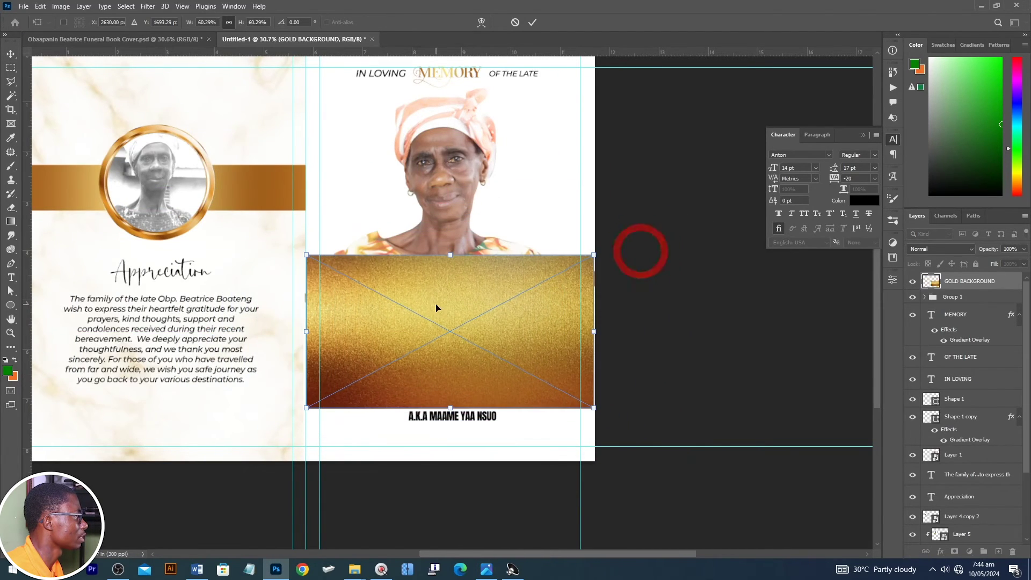
{"action": "left_click_drag", "start_coordinate": [437, 306], "coordinate": [433, 340]}
{"action": "left_click_drag", "start_coordinate": [594, 292], "coordinate": [553, 317]}
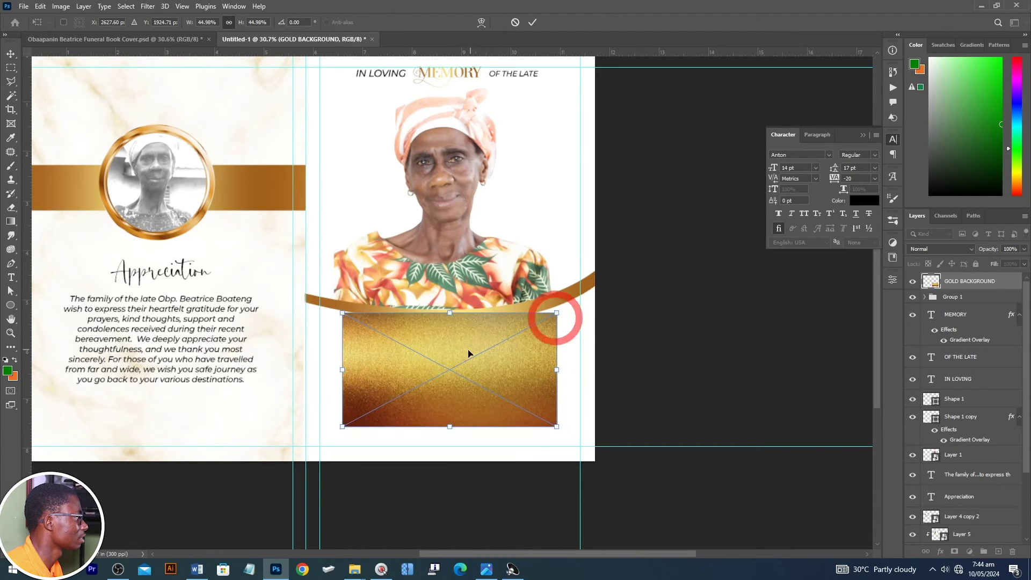
{"action": "left_click_drag", "start_coordinate": [467, 353], "coordinate": [468, 369]}
{"action": "key", "text": "Return"}
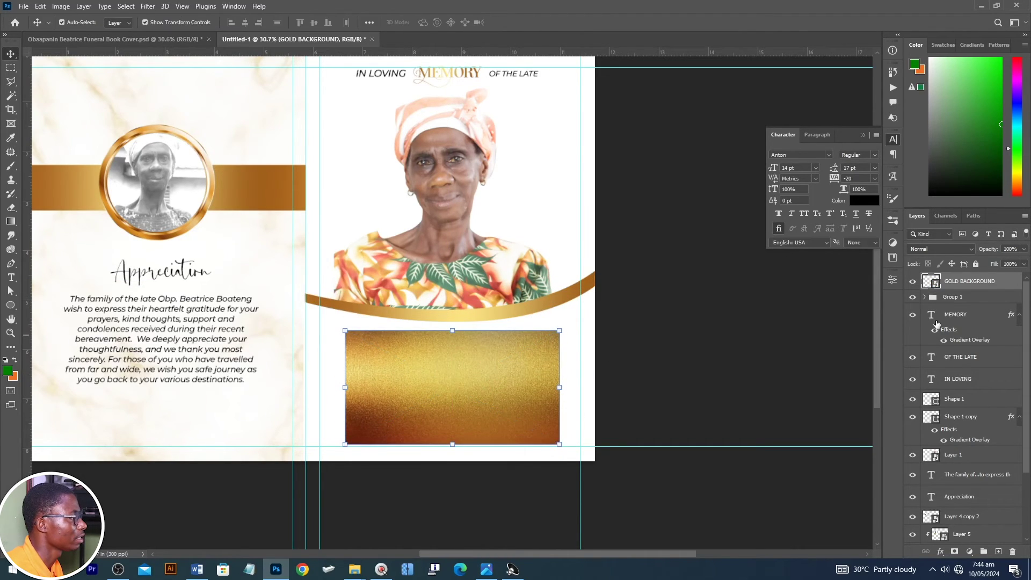
Step: Clip the gold texture to the name text and shift it up over the name
{"action": "right_click", "coordinate": [980, 287]}
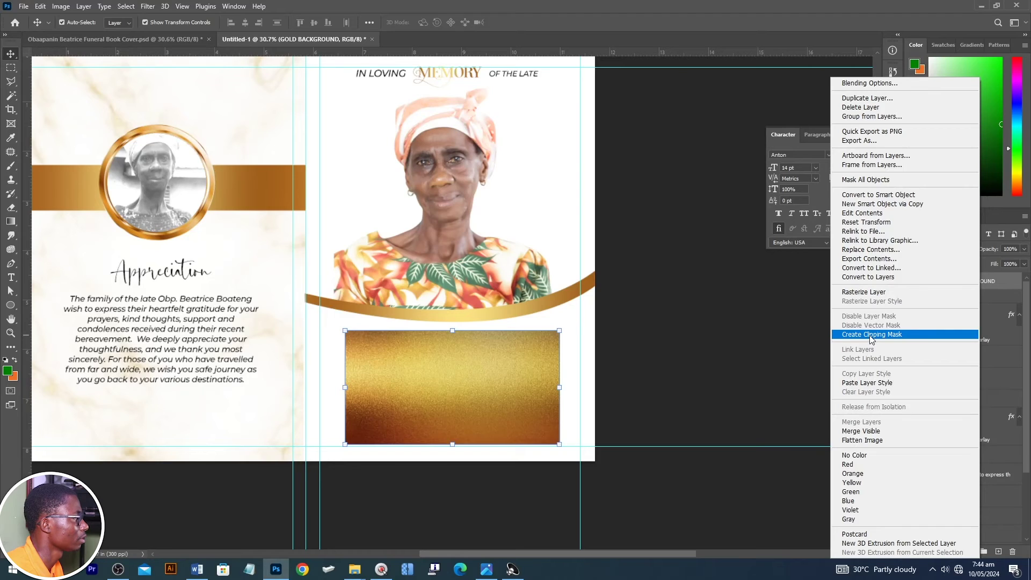
{"action": "left_click", "coordinate": [870, 335]}
{"action": "left_click_drag", "start_coordinate": [505, 397], "coordinate": [497, 383]}
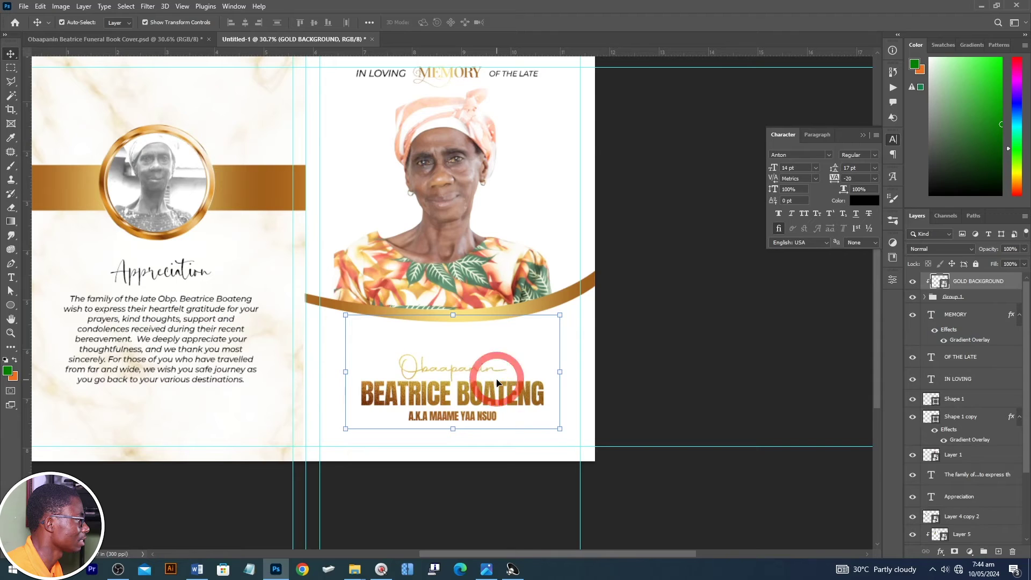
{"action": "left_click", "coordinate": [566, 314]}
{"action": "left_click", "coordinate": [633, 367]}
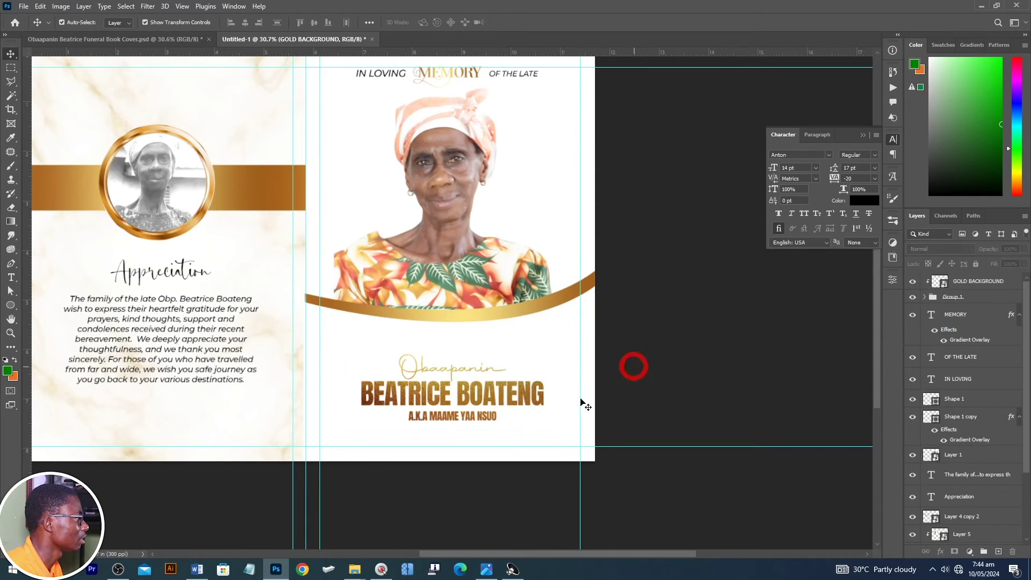
Step: Enlarge the name block group to about 117% and reposition it slightly
{"action": "scroll", "coordinate": [528, 414], "scroll_direction": "up", "scroll_amount": 1}
{"action": "left_click", "coordinate": [967, 301]}
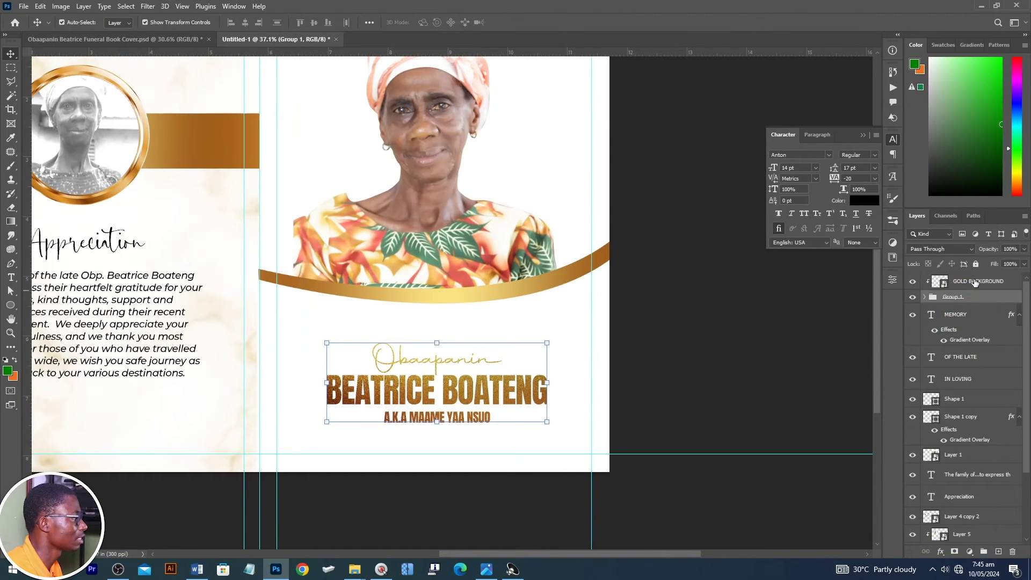
{"action": "left_click_drag", "start_coordinate": [578, 286], "coordinate": [610, 249]}
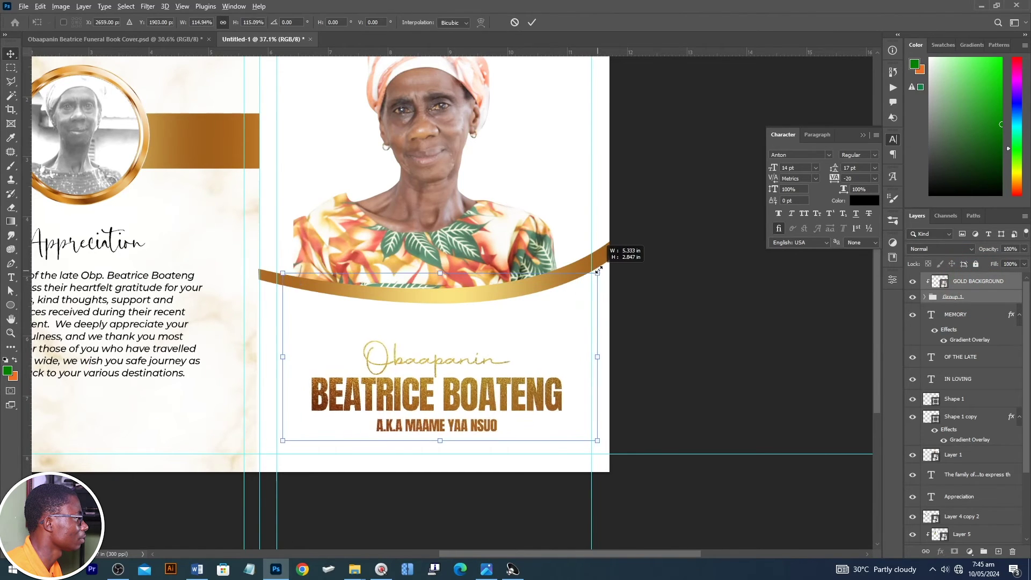
{"action": "mouse_move", "coordinate": [553, 322]}
{"action": "left_mouse_down"}
{"action": "mouse_move", "coordinate": [560, 304]}
{"action": "mouse_move", "coordinate": [552, 315]}
{"action": "left_mouse_up"}
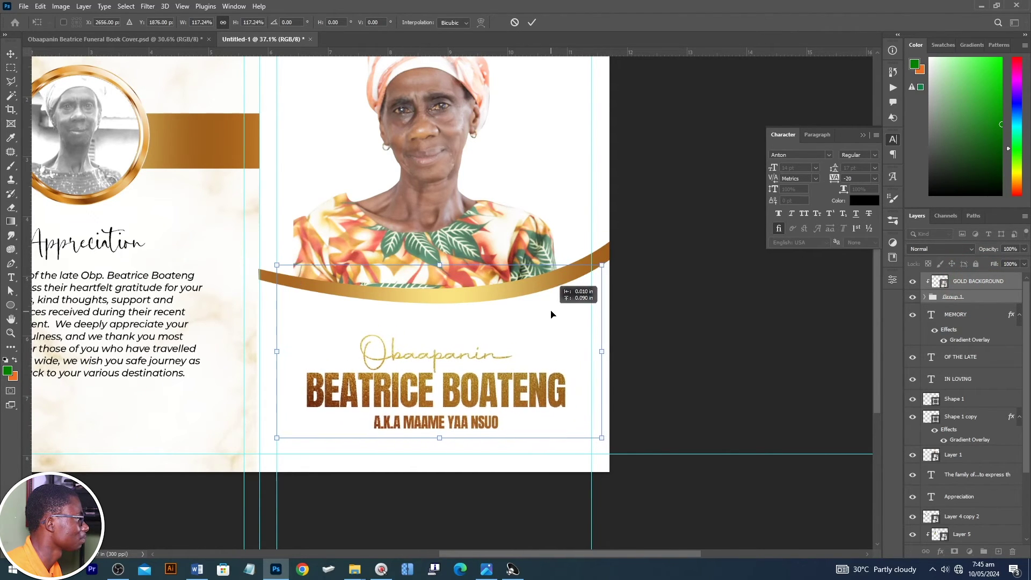
{"action": "key", "text": "Return"}
{"action": "scroll", "coordinate": [551, 311], "scroll_direction": "down", "scroll_amount": 1}
{"action": "left_click", "coordinate": [732, 289]}
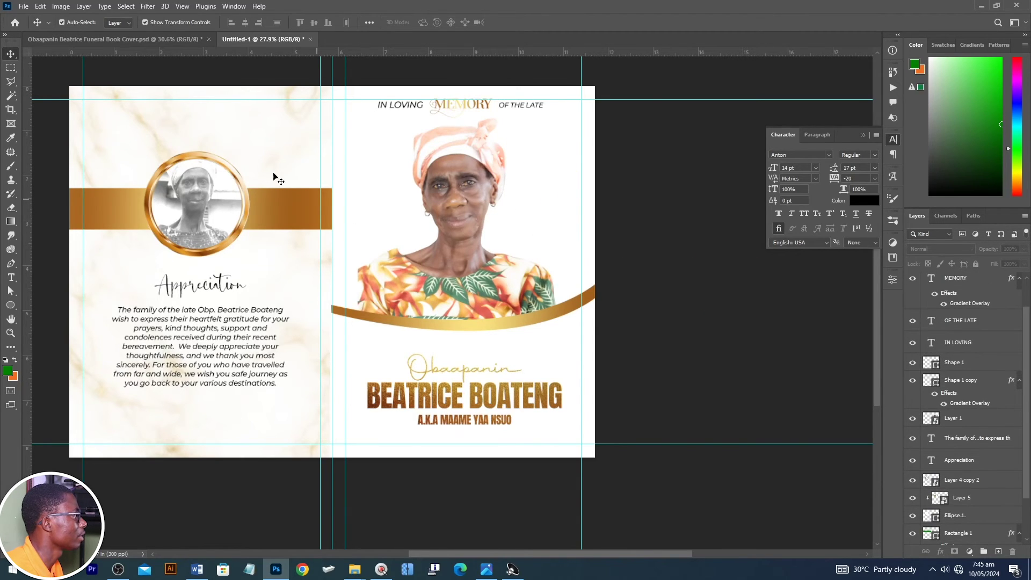
Step: Place the gold marble image over the right page, beneath the cover design, at lower opacity
{"action": "key", "text": "alt+Tab"}
{"action": "left_click_drag", "start_coordinate": [247, 131], "coordinate": [515, 242]}
{"action": "left_click_drag", "start_coordinate": [437, 242], "coordinate": [578, 235]}
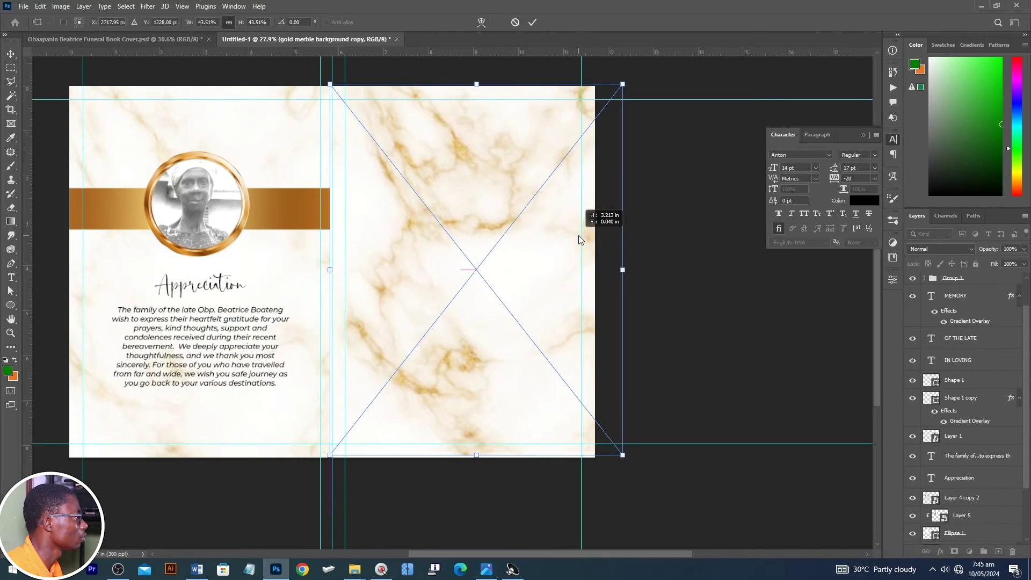
{"action": "key", "text": "Return"}
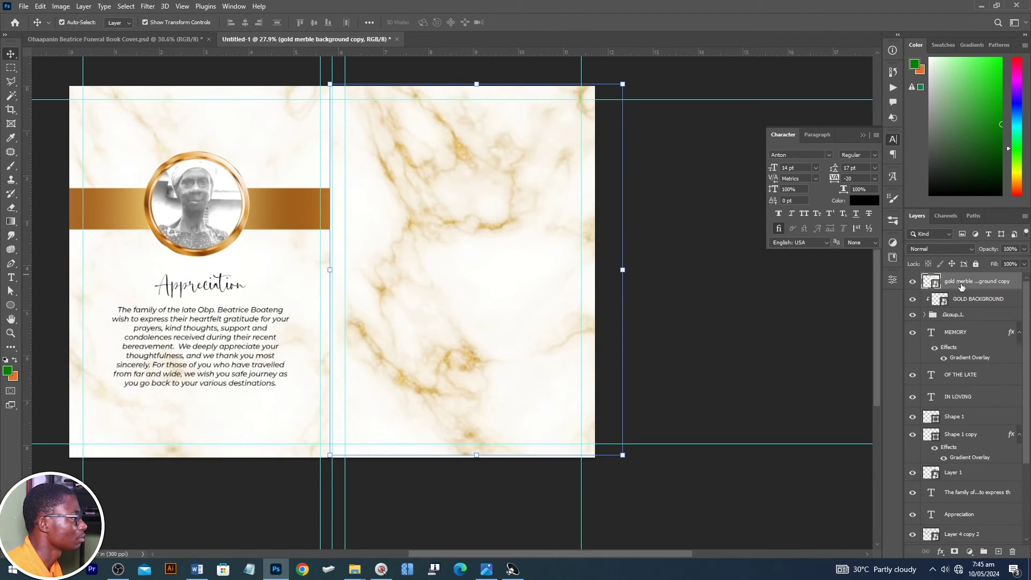
{"action": "left_click_drag", "start_coordinate": [961, 286], "coordinate": [965, 482]}
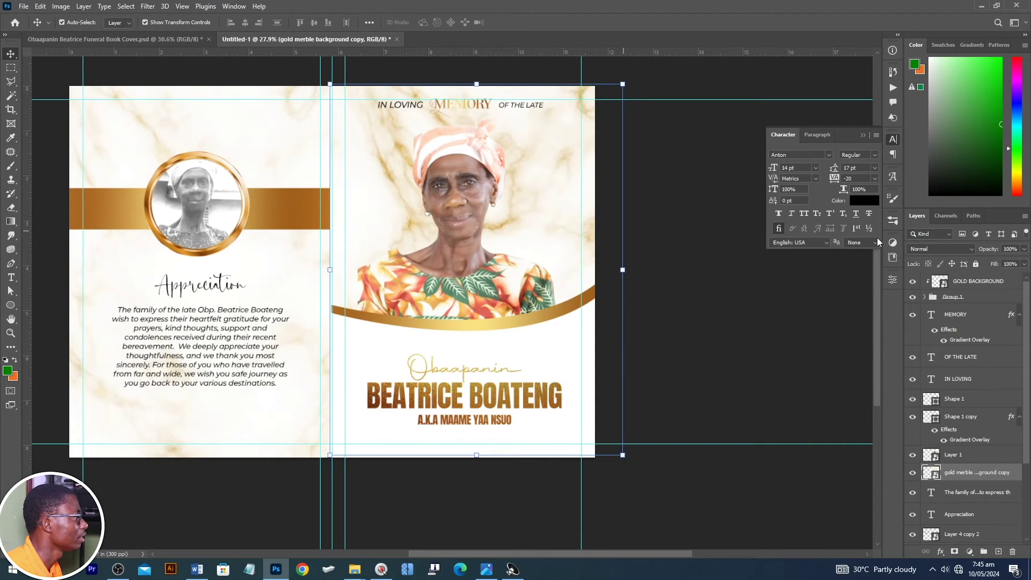
{"action": "left_click_drag", "start_coordinate": [970, 252], "coordinate": [969, 253]}
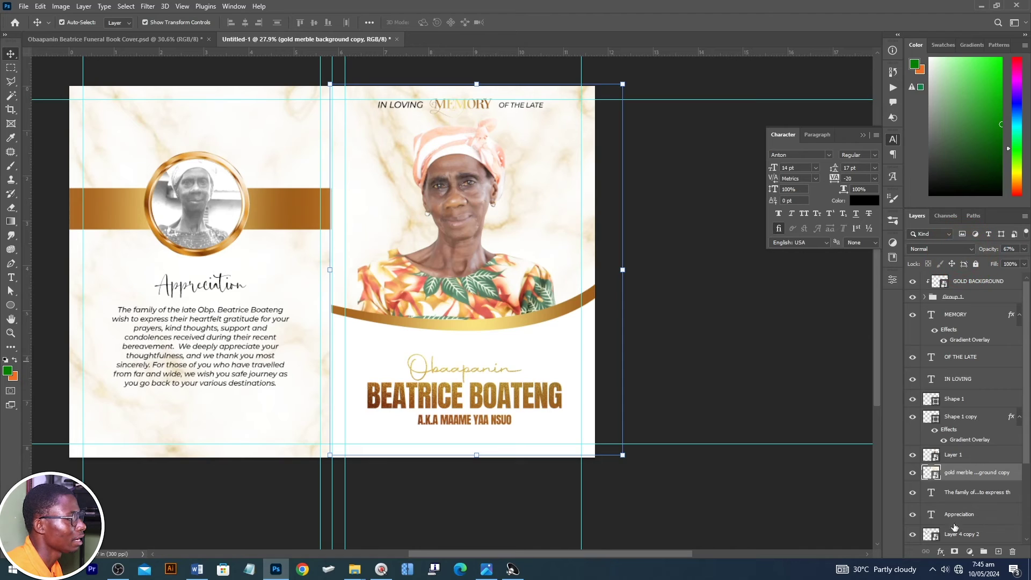
Step: Mask the marble layer and paint it away behind the portrait
{"action": "left_click", "coordinate": [954, 552]}
{"action": "key", "text": "b"}
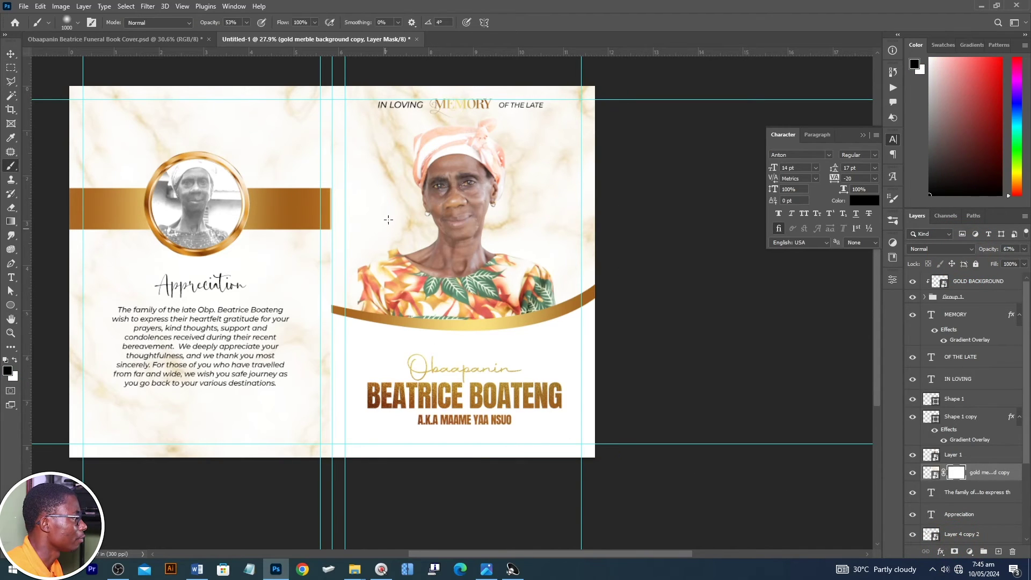
{"action": "scroll", "coordinate": [389, 216], "scroll_direction": "up", "scroll_amount": 1}
{"action": "scroll", "coordinate": [389, 217], "scroll_direction": "left", "scroll_amount": 3}
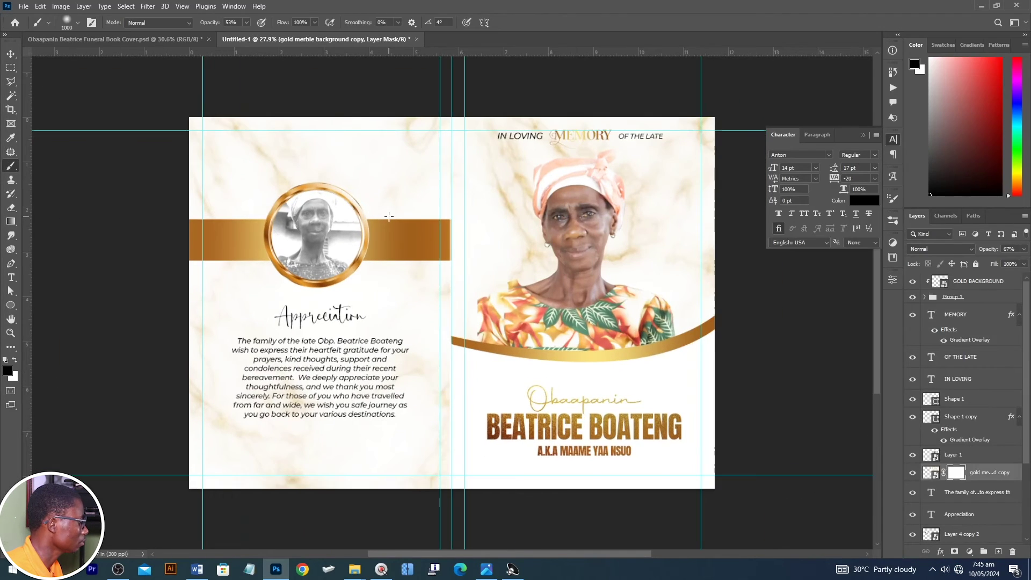
{"action": "left_click_drag", "start_coordinate": [500, 204], "coordinate": [661, 186]}
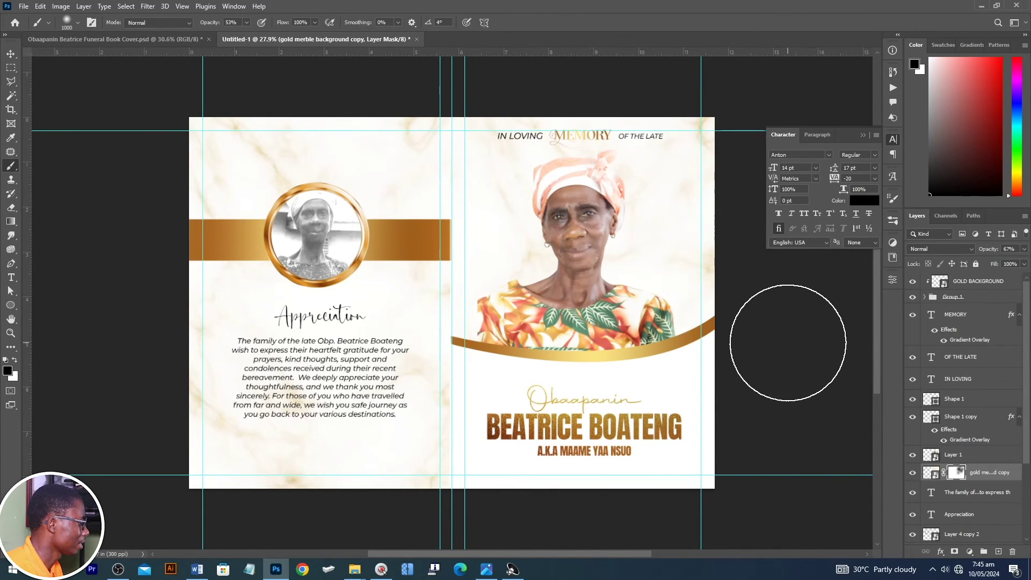
Step: Bring in another marble copy on the right page and clip it to the Shape 1 curve
{"action": "key", "text": "v"}
{"action": "left_click", "coordinate": [683, 388]}
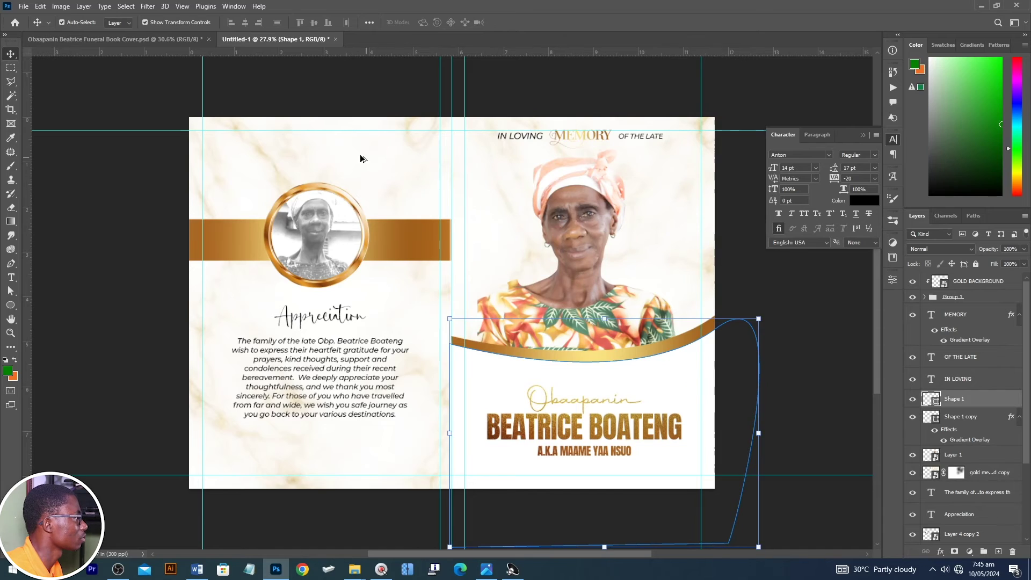
{"action": "key", "text": "alt+Tab"}
{"action": "key", "text": "alt+Tab"}
{"action": "left_click_drag", "start_coordinate": [253, 140], "coordinate": [553, 416]}
{"action": "left_click_drag", "start_coordinate": [545, 345], "coordinate": [678, 358]}
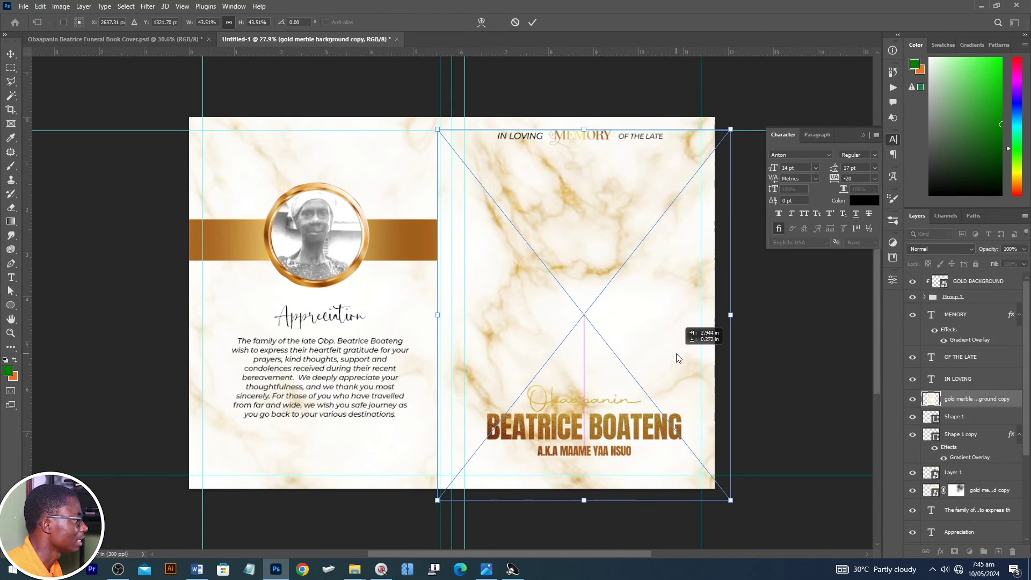
{"action": "key", "text": "Return"}
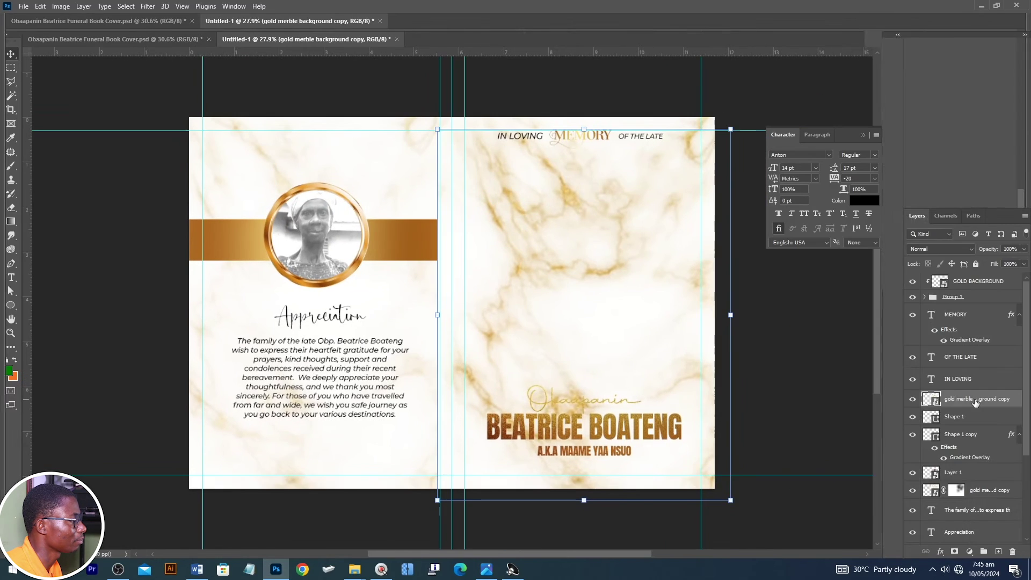
{"action": "right_click", "coordinate": [976, 402]}
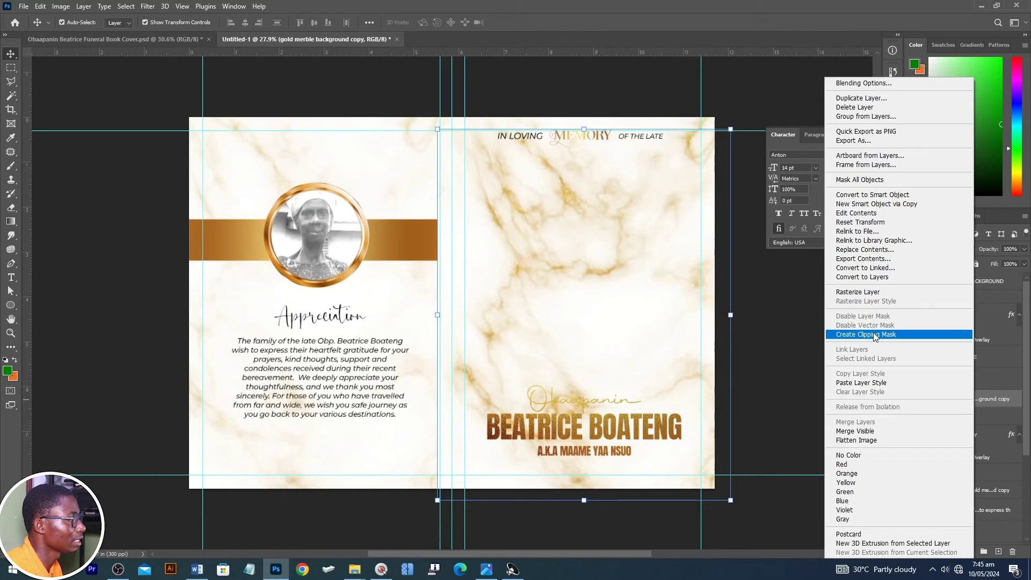
{"action": "left_click", "coordinate": [876, 335]}
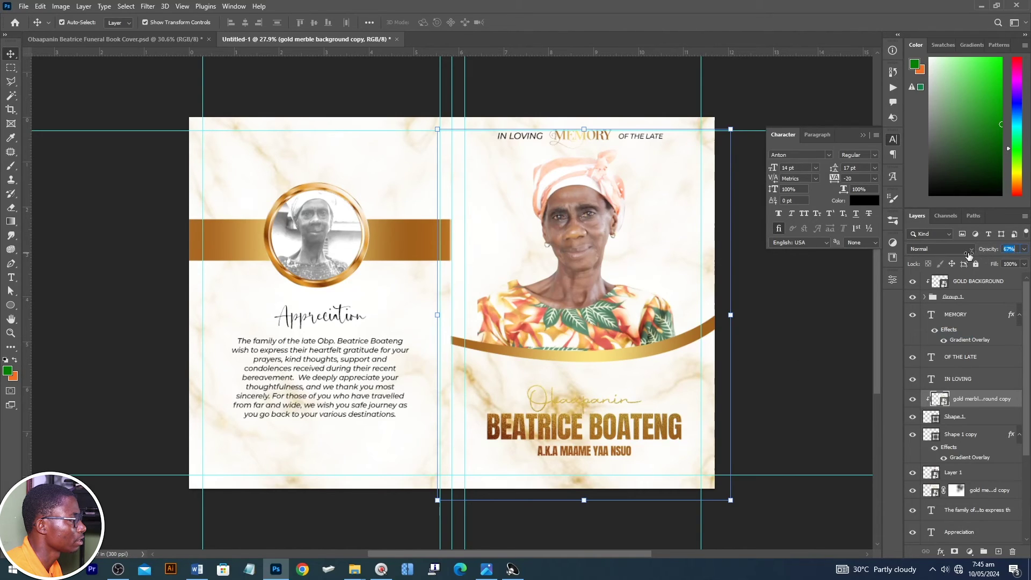
Step: Add a layer mask to the clipped marble copy and brush it to fade softly
{"action": "left_click", "coordinate": [955, 553]}
{"action": "key", "text": "b"}
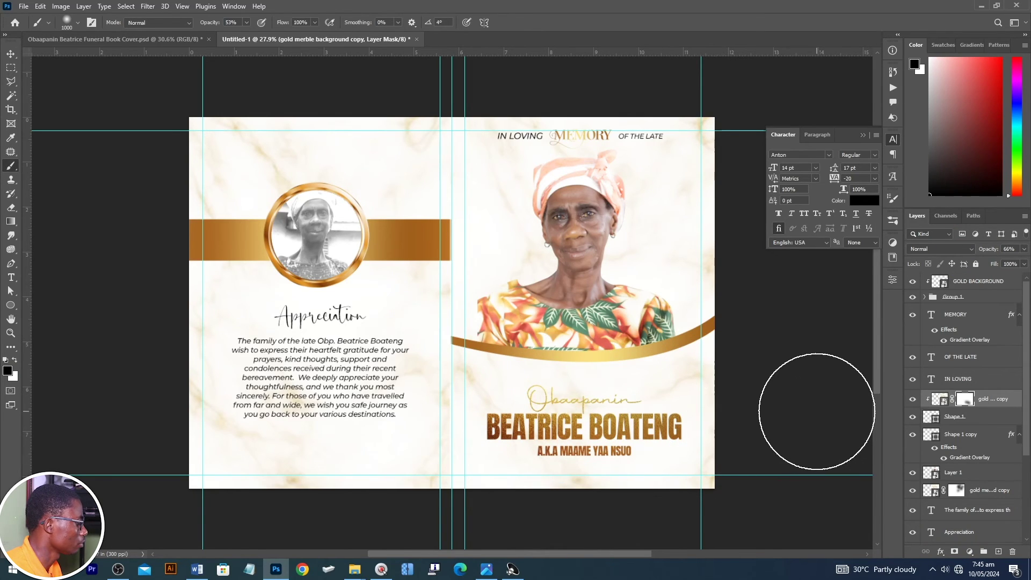
{"action": "key", "text": "v"}
{"action": "left_click", "coordinate": [748, 354]}
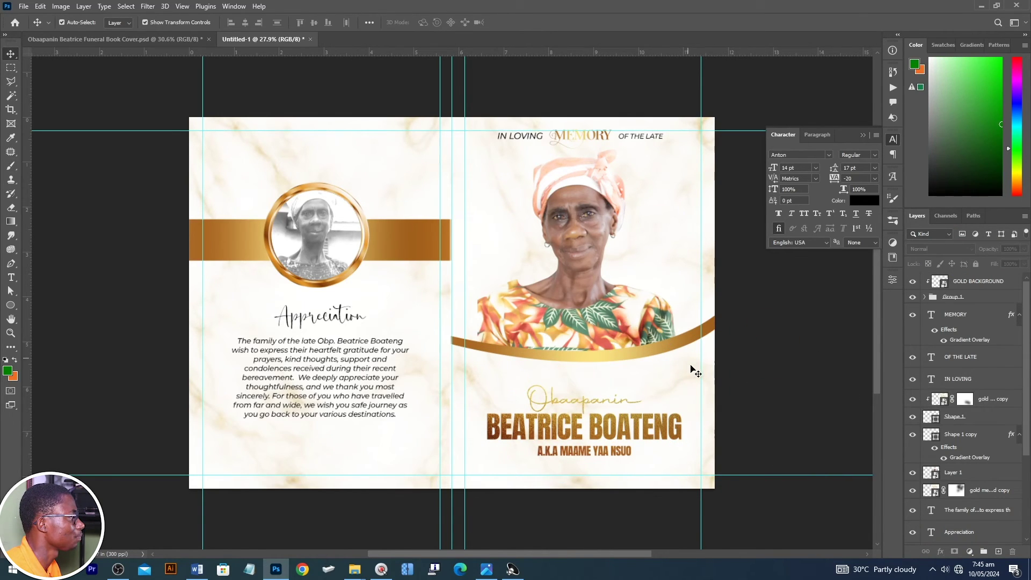
{"action": "scroll", "coordinate": [695, 372], "scroll_direction": "up", "scroll_amount": 1}
Step: Place the flower rose image at about 44% below the gold curve, right of the name
{"action": "key", "text": "alt+Tab"}
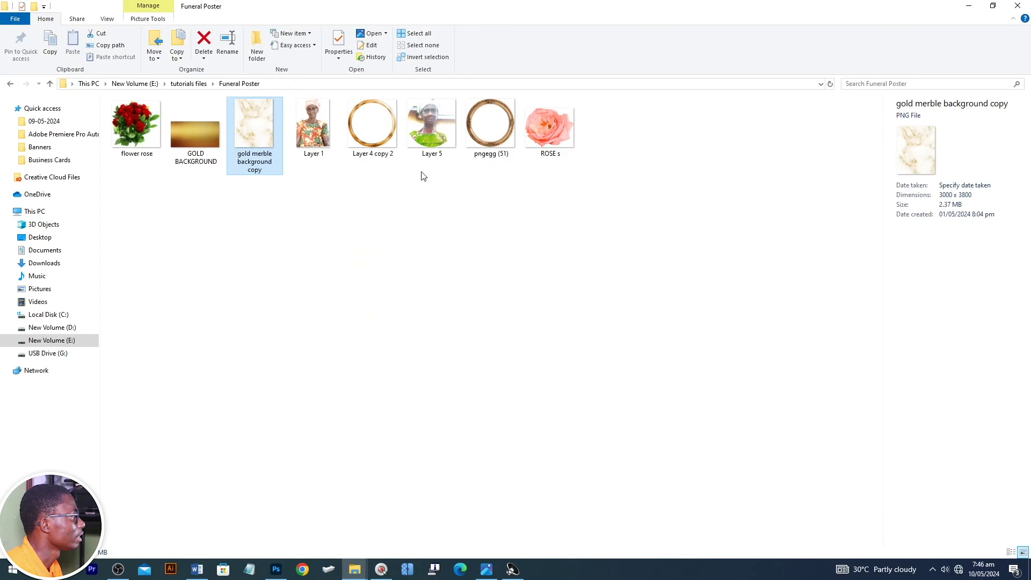
{"action": "left_click_drag", "start_coordinate": [154, 140], "coordinate": [576, 348]}
{"action": "left_click_drag", "start_coordinate": [413, 279], "coordinate": [640, 351]}
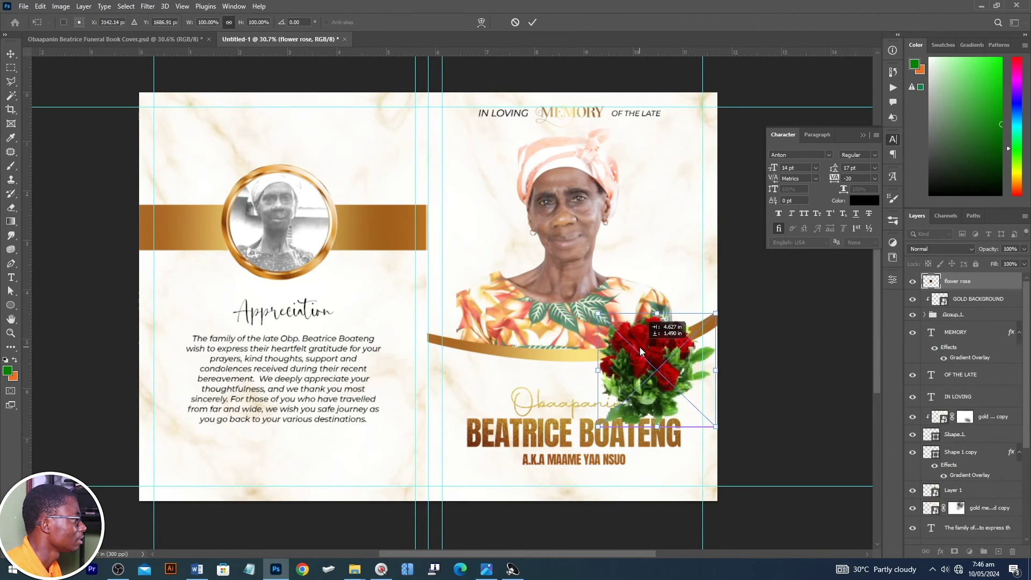
{"action": "left_click_drag", "start_coordinate": [715, 312], "coordinate": [687, 374]}
{"action": "key", "text": "Return"}
{"action": "scroll", "coordinate": [690, 379], "scroll_direction": "up", "scroll_amount": 1}
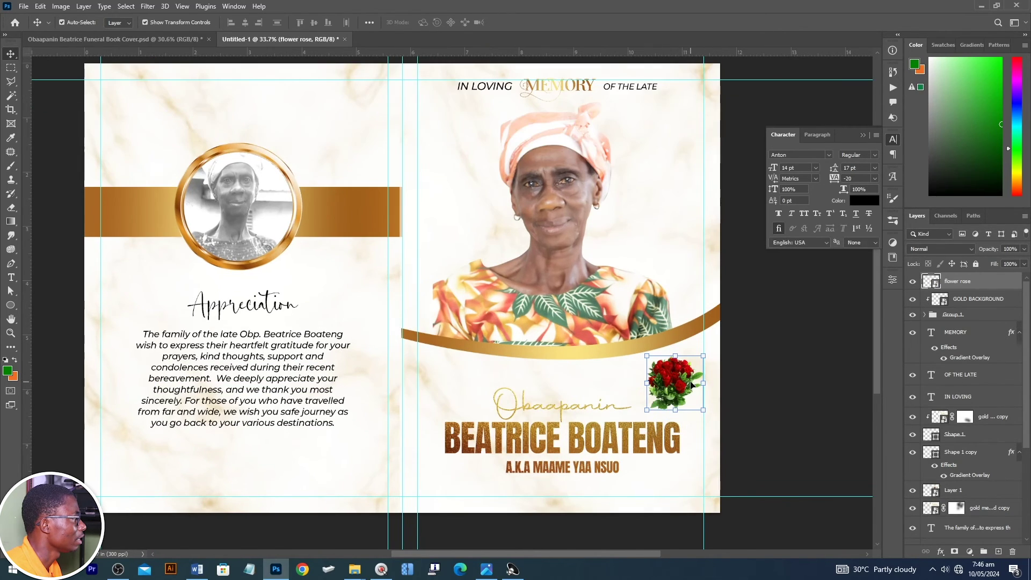
{"action": "left_click", "coordinate": [117, 40]}
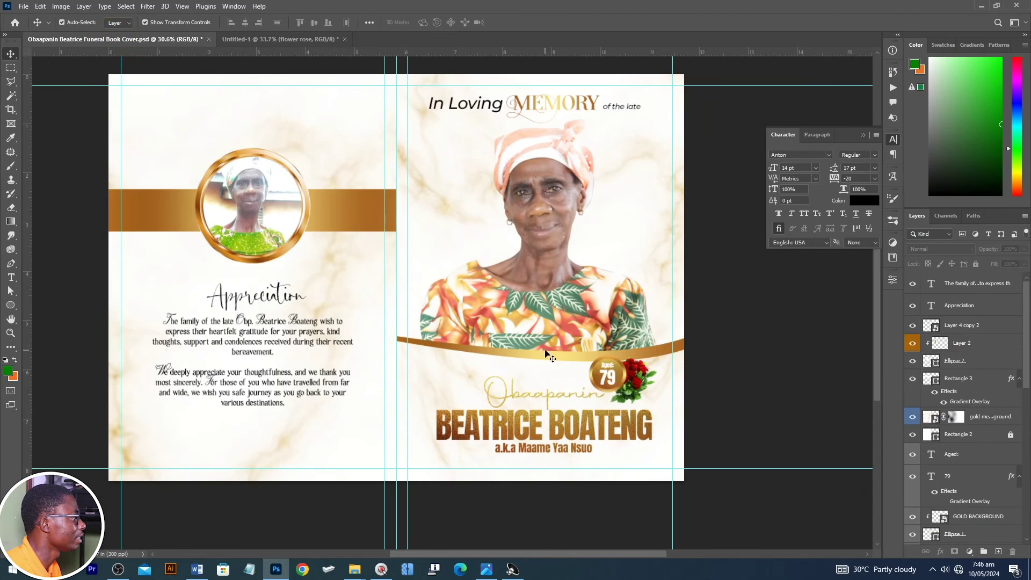
{"action": "left_click", "coordinate": [279, 39]}
{"action": "scroll", "coordinate": [682, 376], "scroll_direction": "up", "scroll_amount": 5}
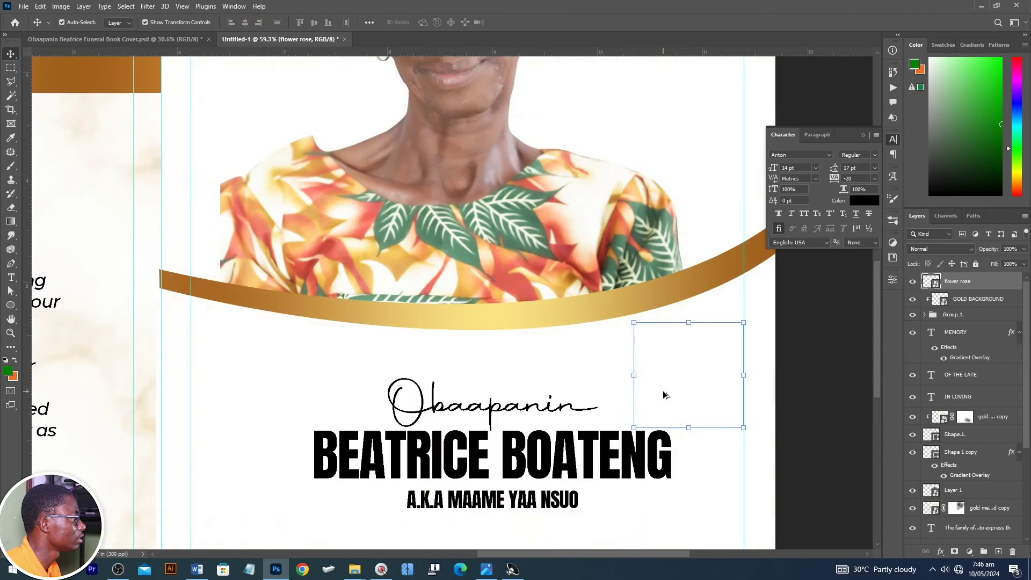
Step: Draw a green circle beside the roses and size it against them
{"action": "left_click_drag", "start_coordinate": [700, 376], "coordinate": [714, 382]}
{"action": "left_click", "coordinate": [11, 310]}
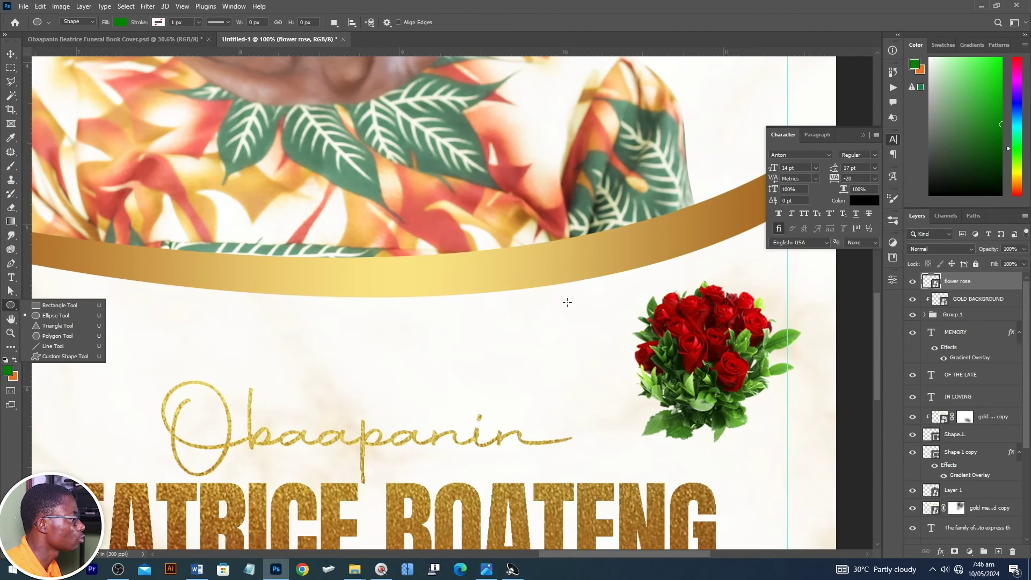
{"action": "left_click_drag", "start_coordinate": [605, 302], "coordinate": [779, 467]}
{"action": "left_click_drag", "start_coordinate": [692, 408], "coordinate": [497, 387]}
{"action": "key", "text": "v"}
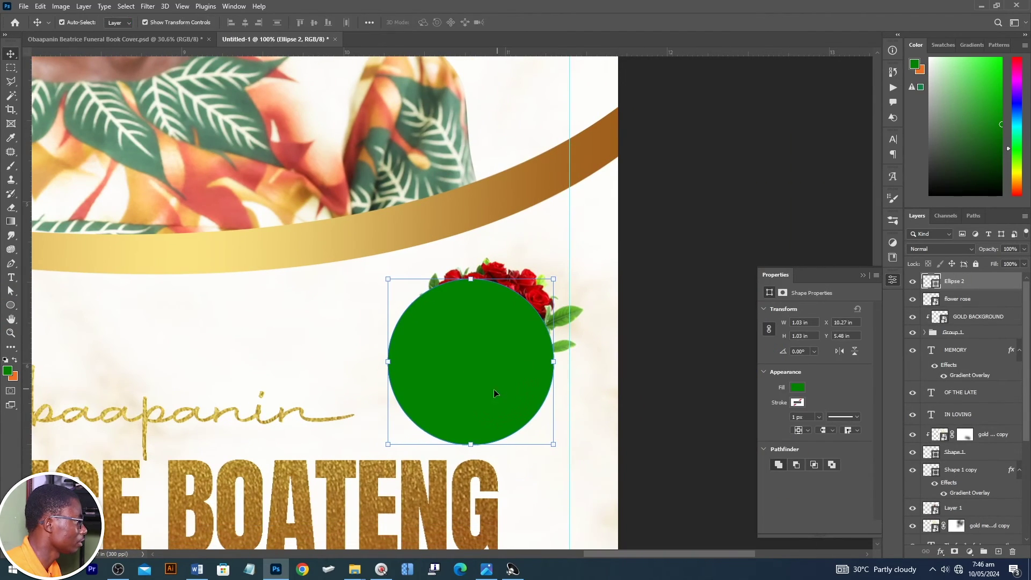
{"action": "left_click_drag", "start_coordinate": [470, 442], "coordinate": [456, 402]}
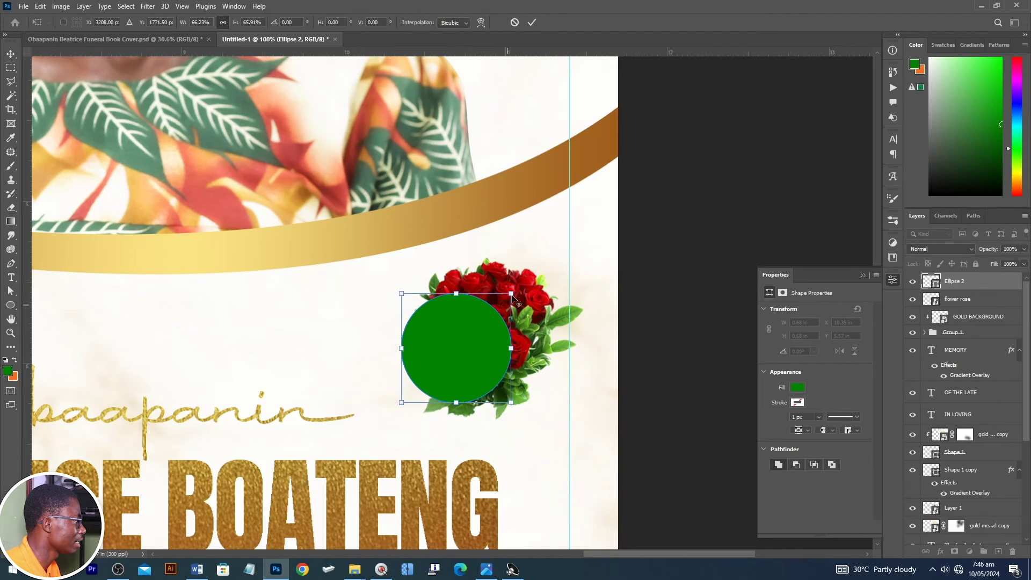
{"action": "mouse_move", "coordinate": [512, 294]}
{"action": "left_mouse_down"}
{"action": "mouse_move", "coordinate": [533, 261]}
{"action": "mouse_move", "coordinate": [514, 301]}
{"action": "left_mouse_up"}
{"action": "key", "text": "Return"}
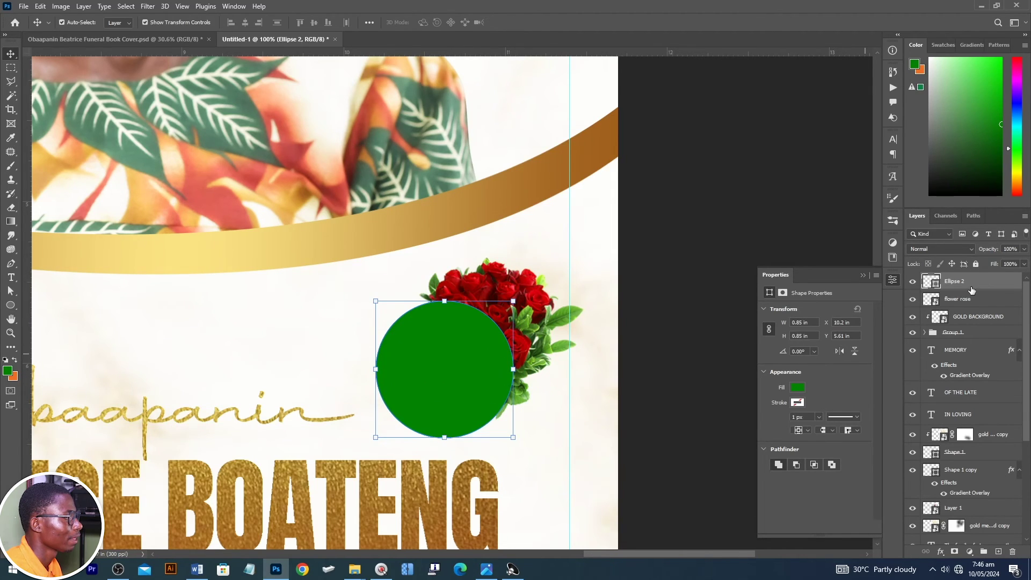
Step: Paste the gold gradient style onto Ellipse 2, duplicate it, shrink the copy to 0.73 in, and hide its gradient
{"action": "right_click", "coordinate": [974, 284]}
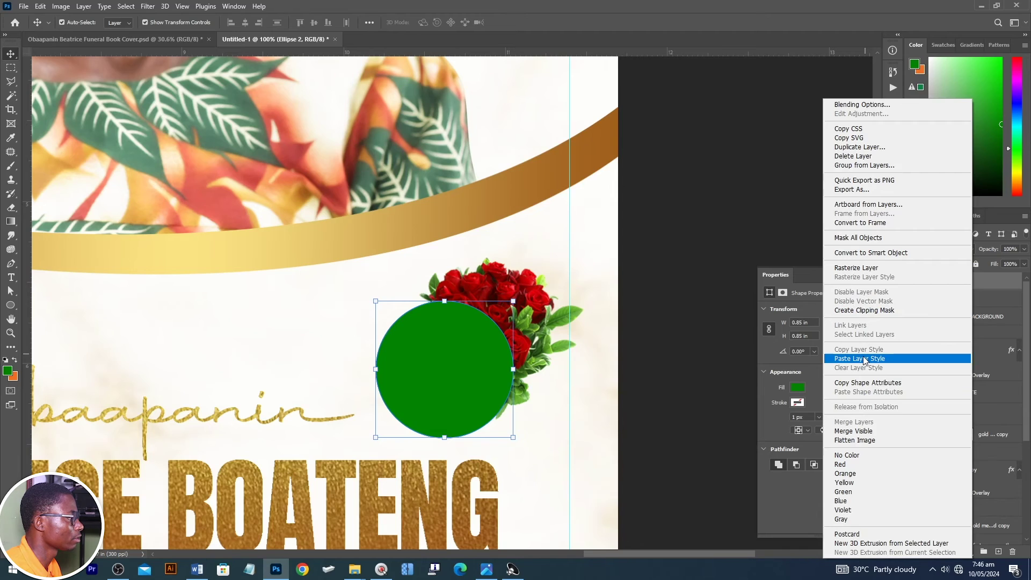
{"action": "left_click", "coordinate": [1000, 283]}
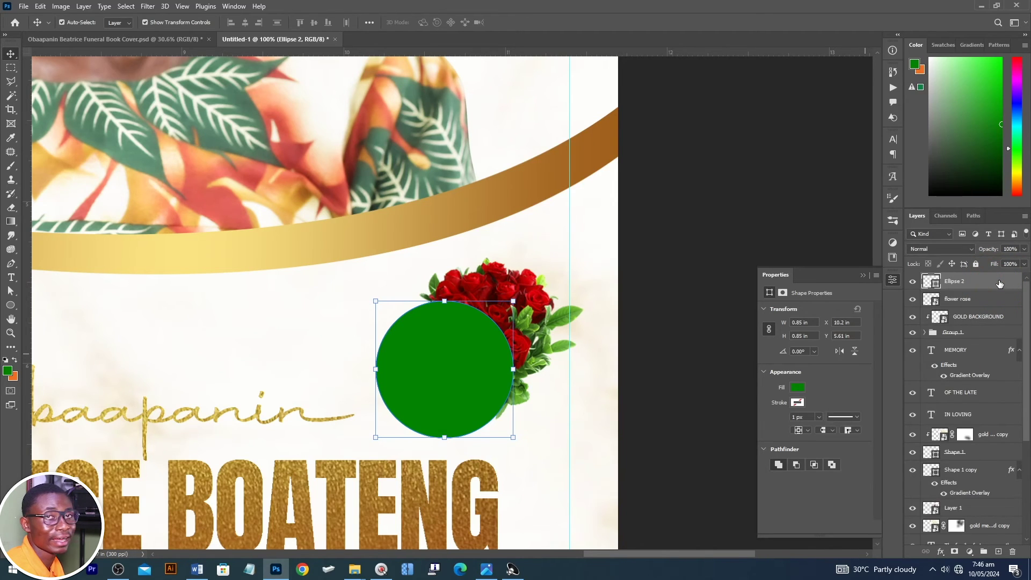
{"action": "right_click", "coordinate": [997, 284]}
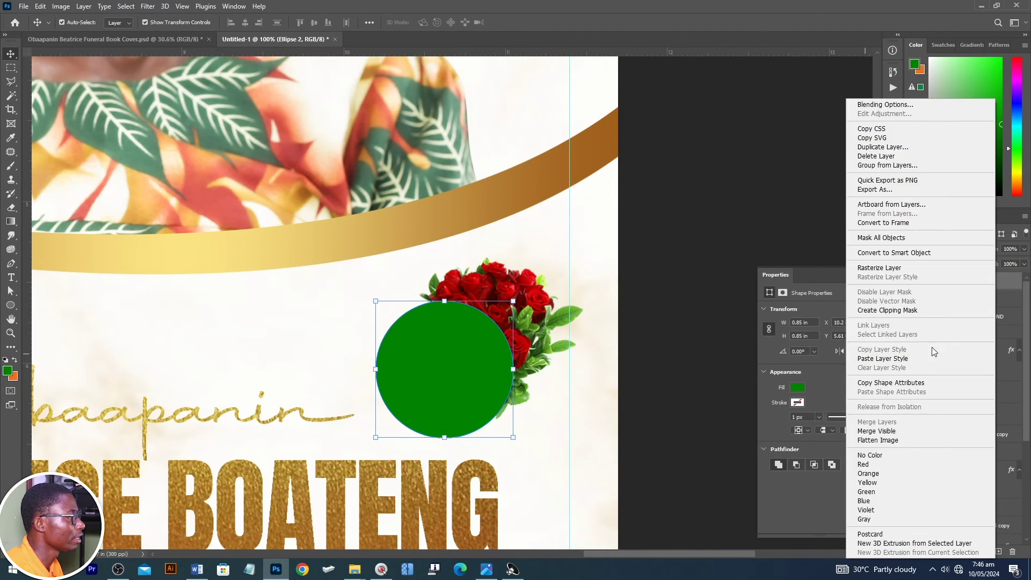
{"action": "left_click", "coordinate": [899, 359]}
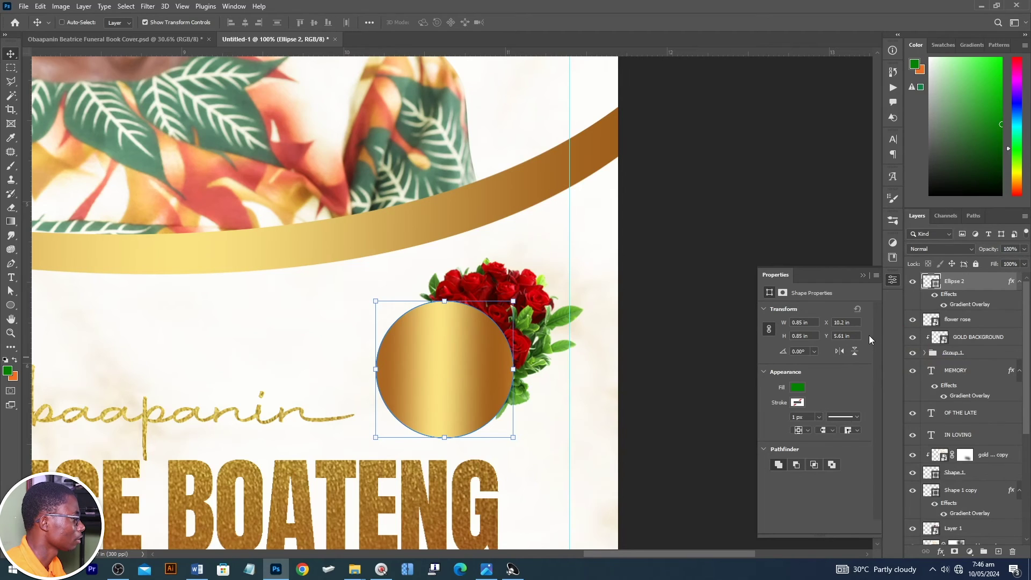
{"action": "key", "text": "ctrl+j"}
{"action": "left_click_drag", "start_coordinate": [507, 296], "coordinate": [503, 310]}
{"action": "double_click", "coordinate": [475, 336]}
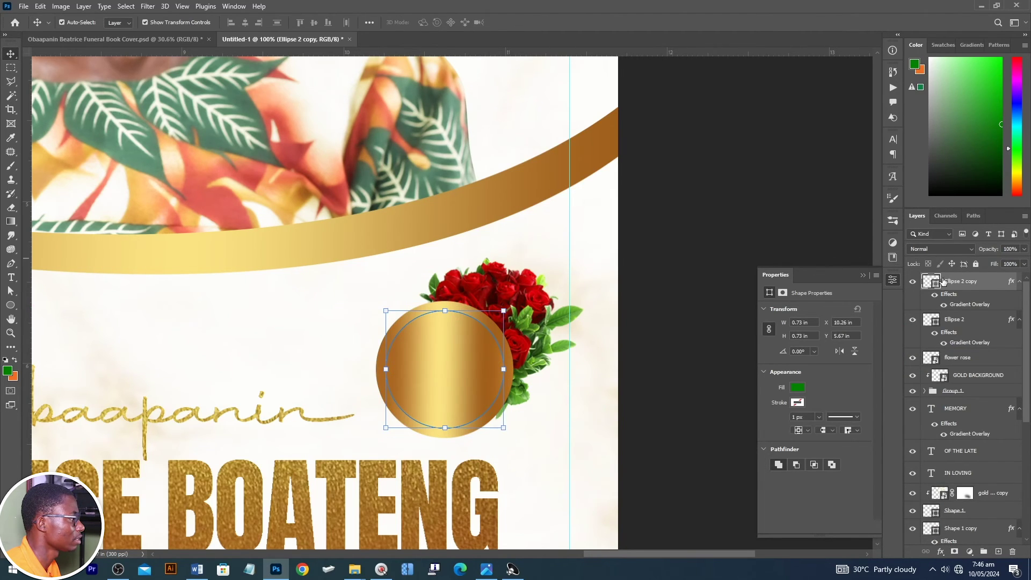
{"action": "left_click", "coordinate": [944, 305]}
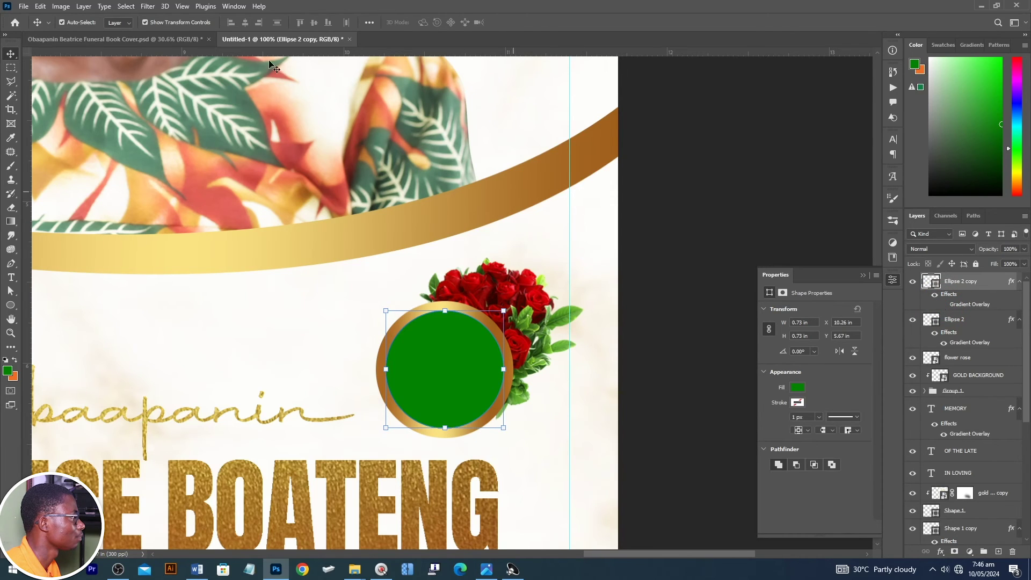
{"action": "left_click", "coordinate": [160, 40]}
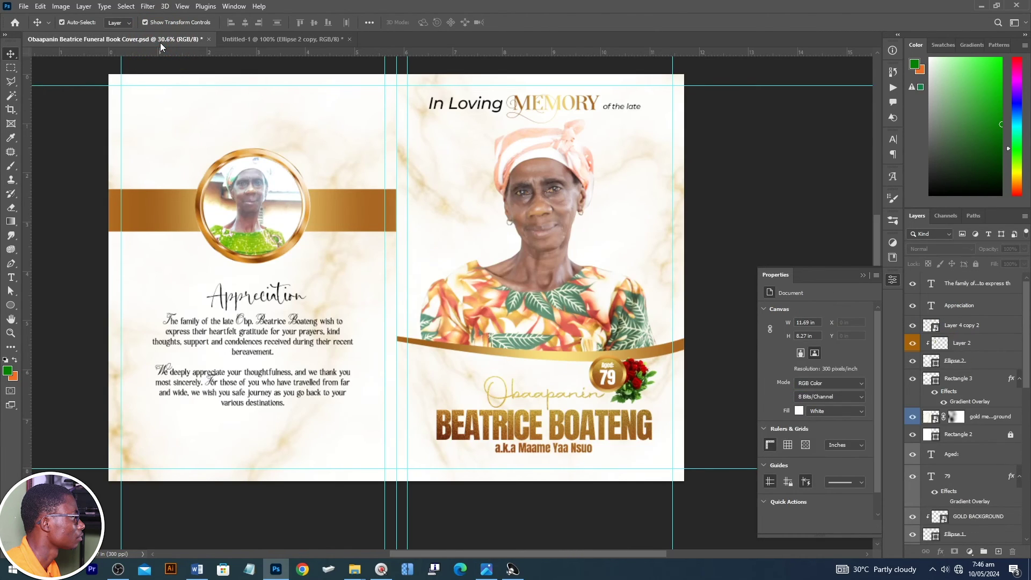
Step: Open GOLD BACKGROUND.png as its own document alongside Untitled-1
{"action": "left_click", "coordinate": [259, 39]}
{"action": "scroll", "coordinate": [430, 276], "scroll_direction": "down", "scroll_amount": 3}
{"action": "scroll", "coordinate": [601, 322], "scroll_direction": "up", "scroll_amount": 3}
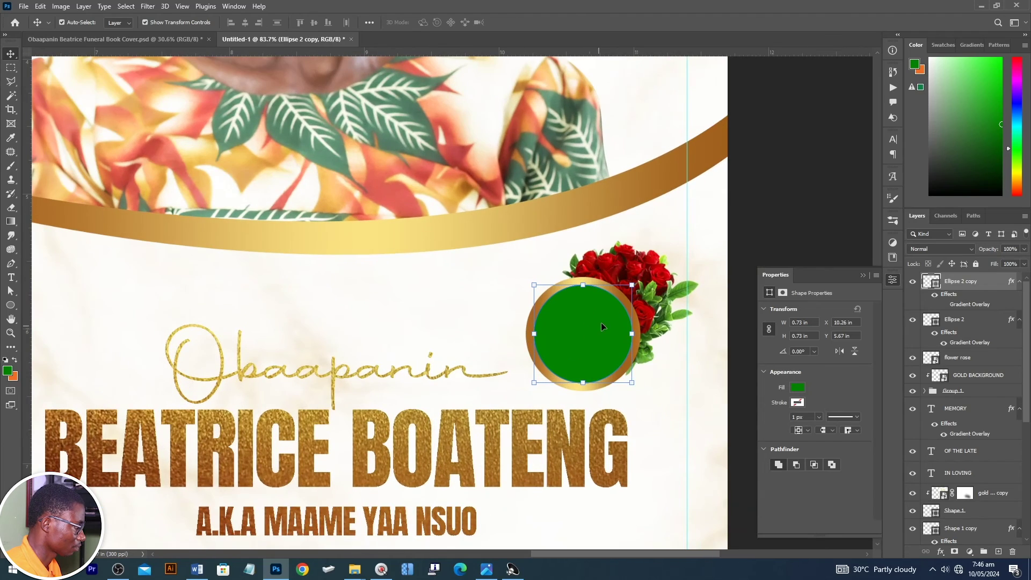
{"action": "key", "text": "alt+Tab"}
{"action": "left_click", "coordinate": [190, 129]}
{"action": "key", "text": "alt+Tab"}
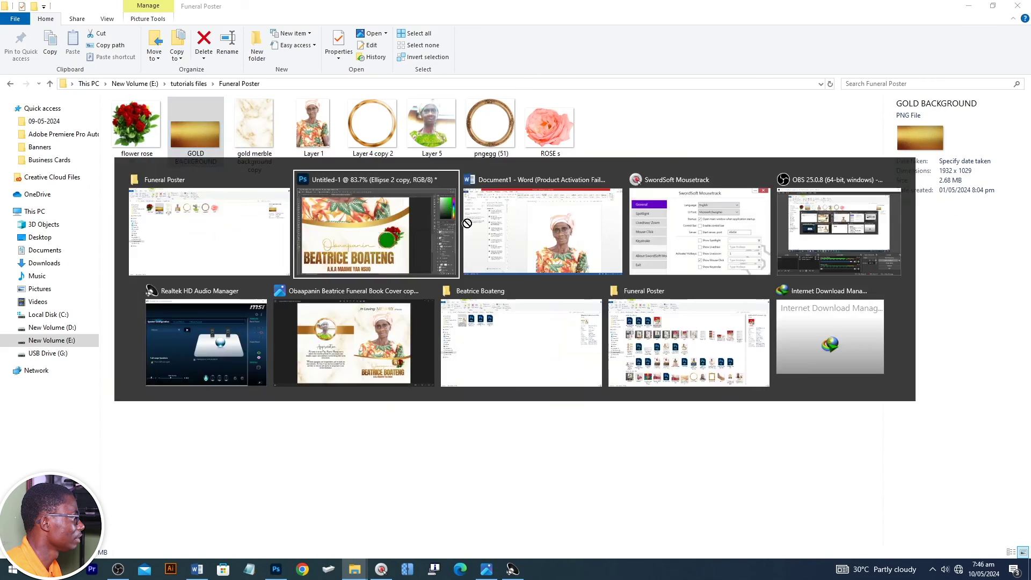
{"action": "left_click_drag", "start_coordinate": [466, 223], "coordinate": [515, 25]}
{"action": "left_click", "coordinate": [288, 38]}
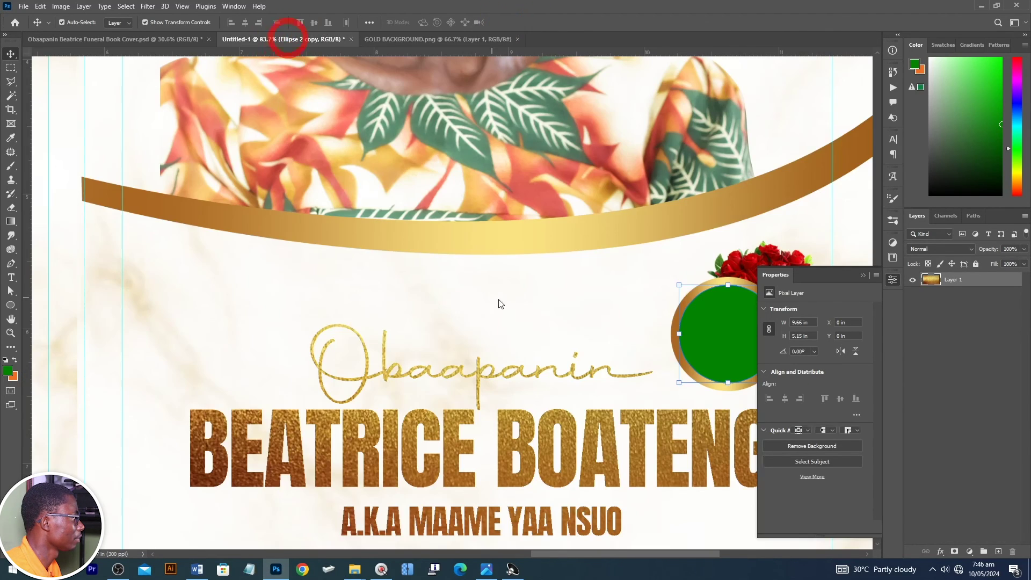
Step: Copy the small inner circle shape onto the gold image to cut a gold circle
{"action": "left_click_drag", "start_coordinate": [720, 333], "coordinate": [439, 331]}
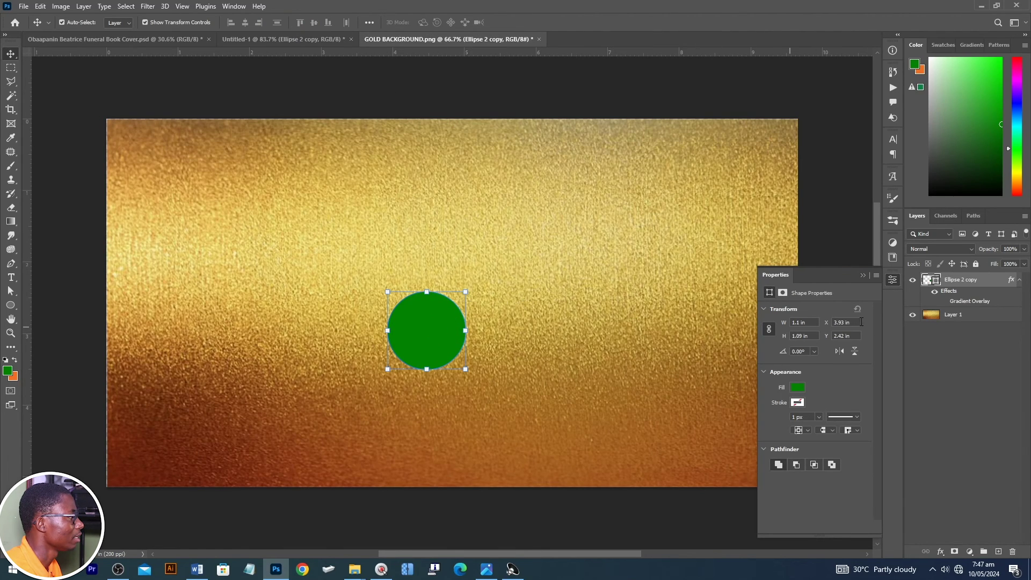
{"action": "left_click", "coordinate": [937, 281]}
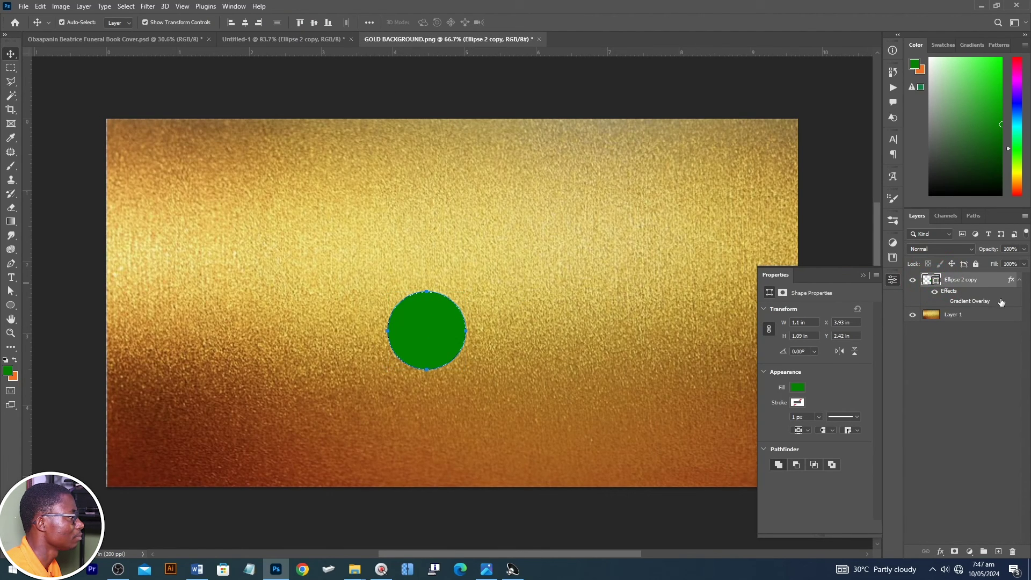
{"action": "left_click", "coordinate": [977, 320]}
{"action": "key", "text": "ctrl+shift+alt+n"}
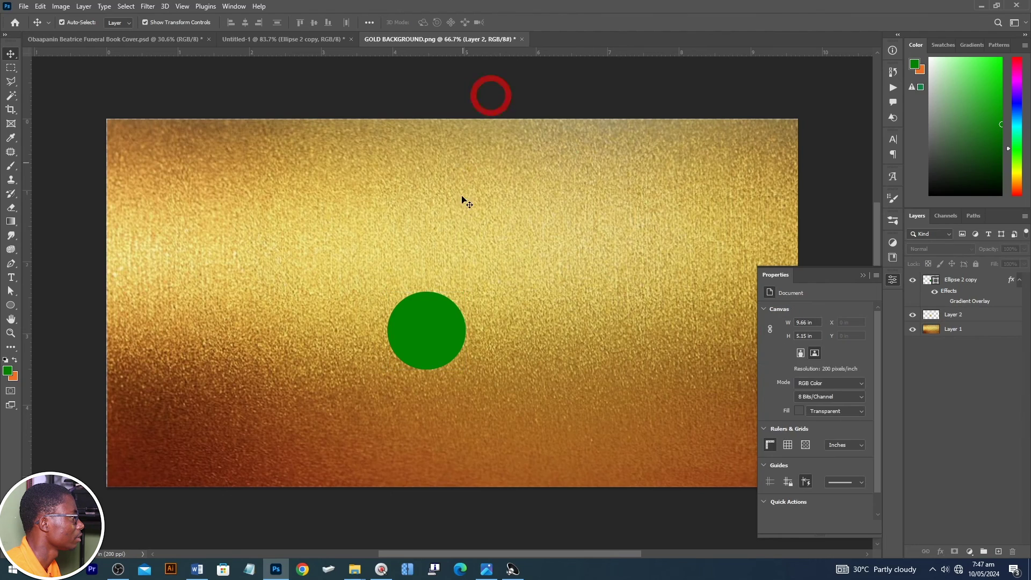
{"action": "scroll", "coordinate": [491, 96], "scroll_direction": "down", "scroll_amount": 1}
{"action": "left_click_drag", "start_coordinate": [433, 306], "coordinate": [380, 316]}
Step: Bring the gold circle into Untitled-1 as Layer 6 and clip it to the badge's inner circle
{"action": "left_click_drag", "start_coordinate": [442, 307], "coordinate": [666, 349]}
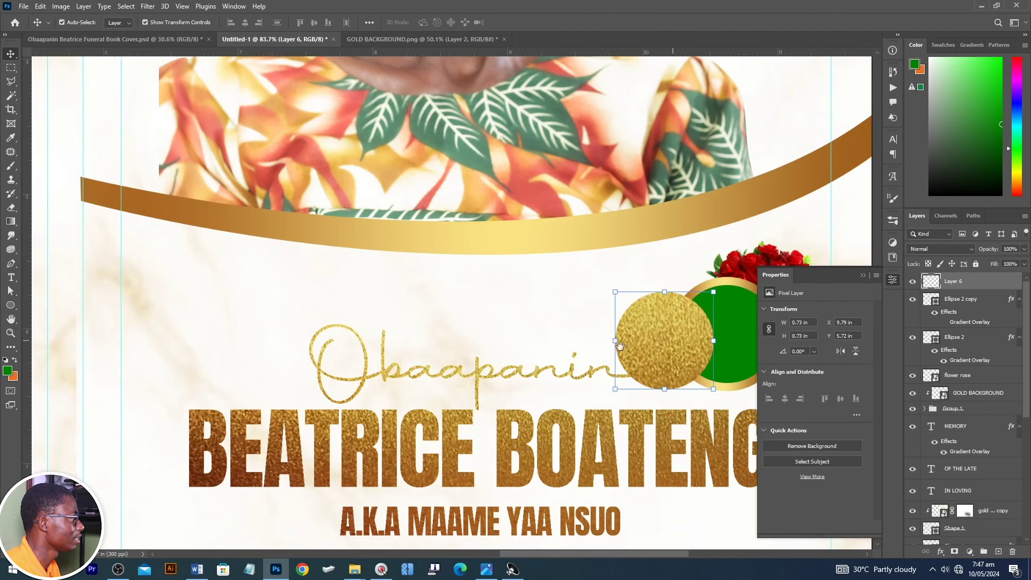
{"action": "scroll", "coordinate": [666, 349], "scroll_direction": "right", "scroll_amount": 3}
{"action": "left_click_drag", "start_coordinate": [524, 355], "coordinate": [592, 346]}
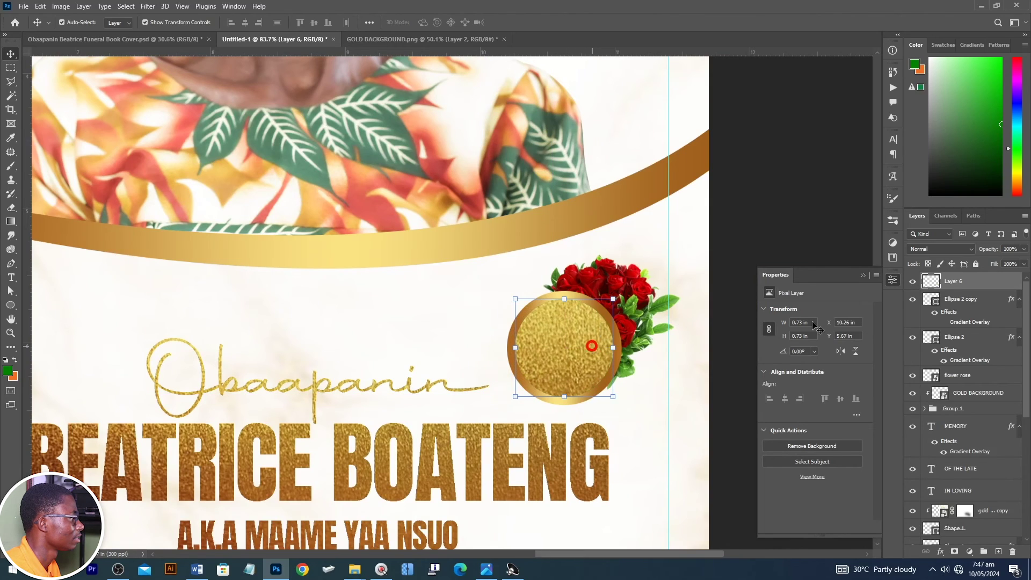
{"action": "left_click", "coordinate": [953, 289], "text": "alt"}
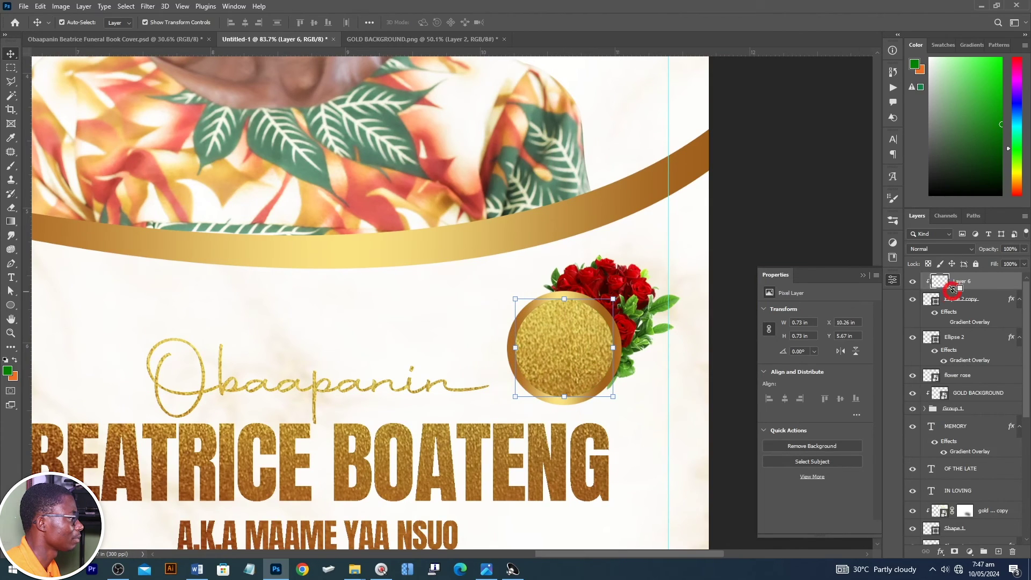
{"action": "left_click", "coordinate": [587, 318]}
{"action": "left_click", "coordinate": [731, 230]}
{"action": "scroll", "coordinate": [540, 191], "scroll_direction": "up", "scroll_amount": 3}
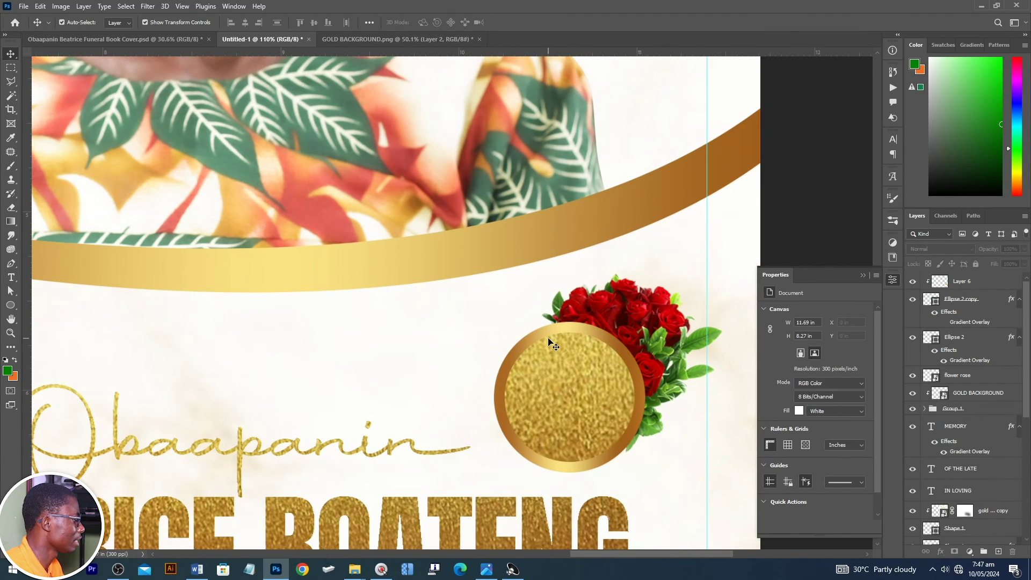
Step: Add a '79' text layer on the gold badge and move it toward the badge centre
{"action": "key", "text": "t"}
{"action": "left_click", "coordinate": [544, 375]}
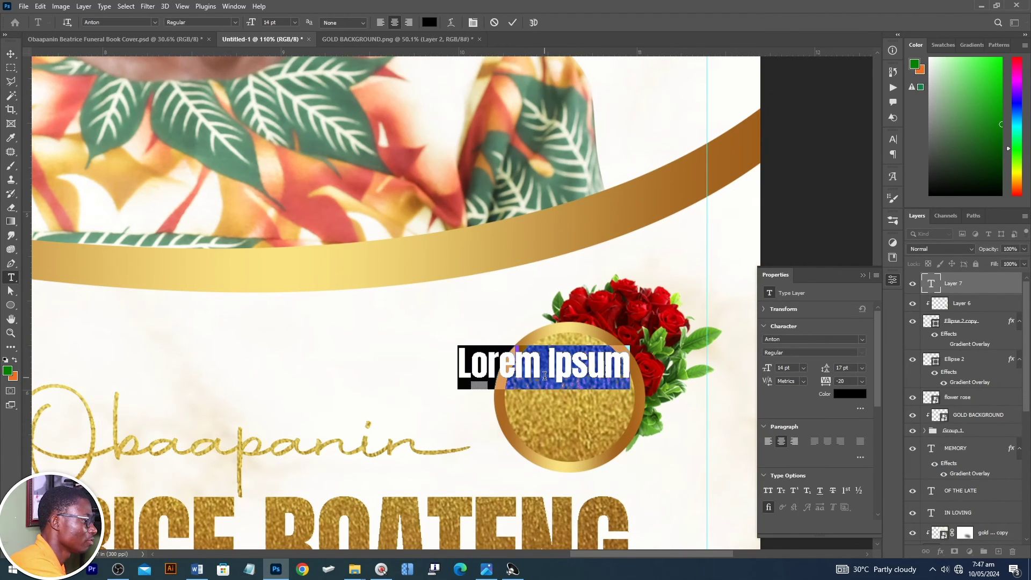
{"action": "type", "text": "79"}
{"action": "key", "text": "ctrl+Return"}
{"action": "key", "text": "v"}
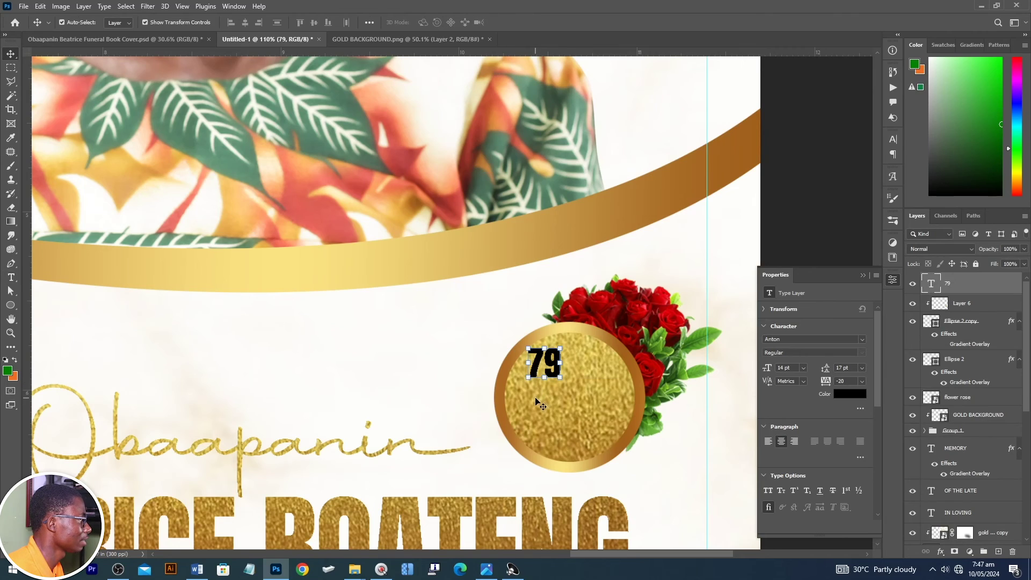
{"action": "left_click_drag", "start_coordinate": [537, 402], "coordinate": [559, 435]}
Step: Enlarge the 79 to about 204% and set its colour to white (#ffffff)
{"action": "key", "text": "ctrl+t"}
{"action": "left_click_drag", "start_coordinate": [582, 381], "coordinate": [601, 355]}
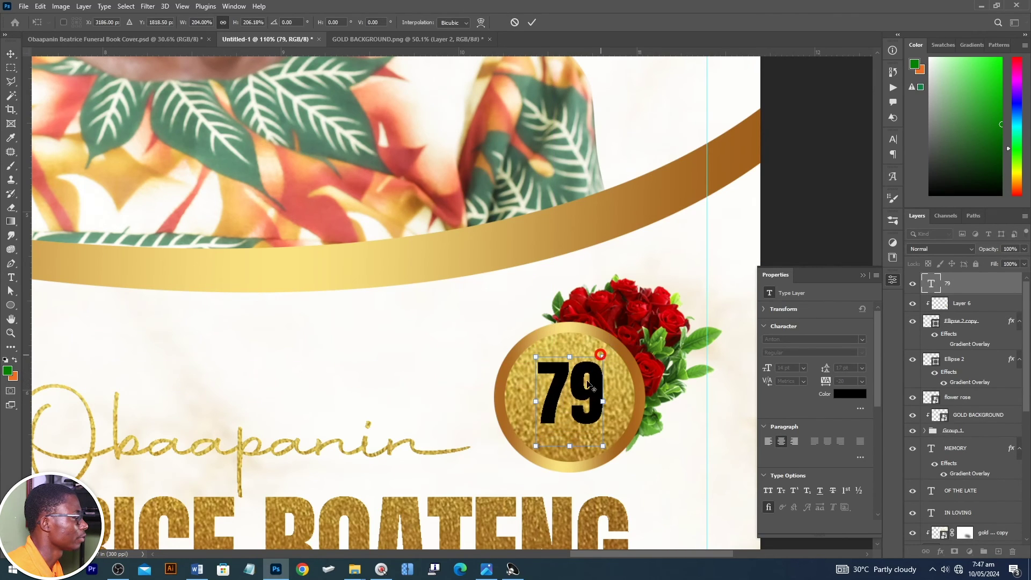
{"action": "key", "text": "Return"}
{"action": "left_click", "coordinate": [835, 395]}
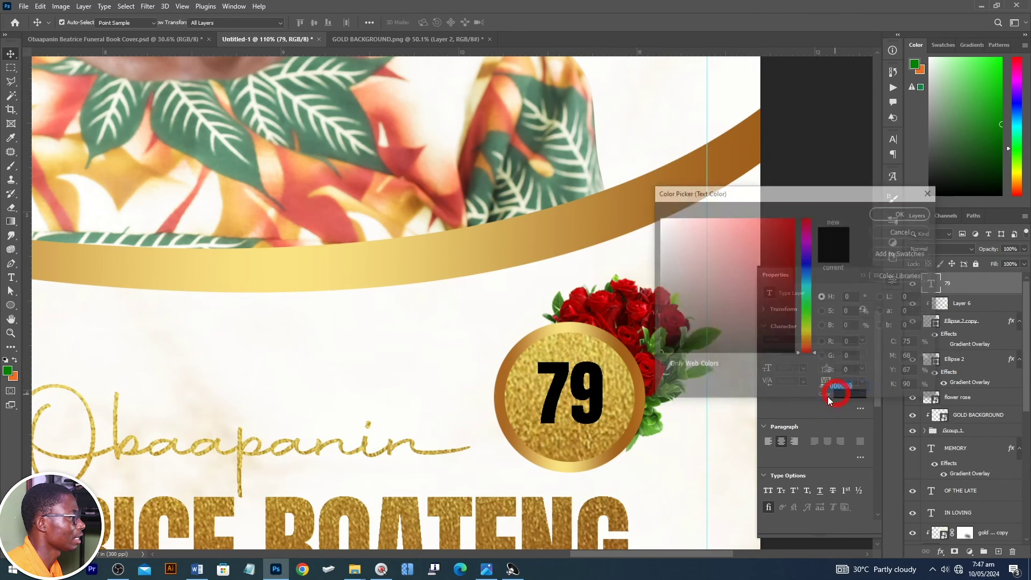
{"action": "type", "text": "ffffff"}
{"action": "key", "text": "Return"}
Step: Nudge the 79 slightly down so it sits centred within the badge, then deselect it
{"action": "scroll", "coordinate": [758, 352], "scroll_direction": "down", "scroll_amount": 5}
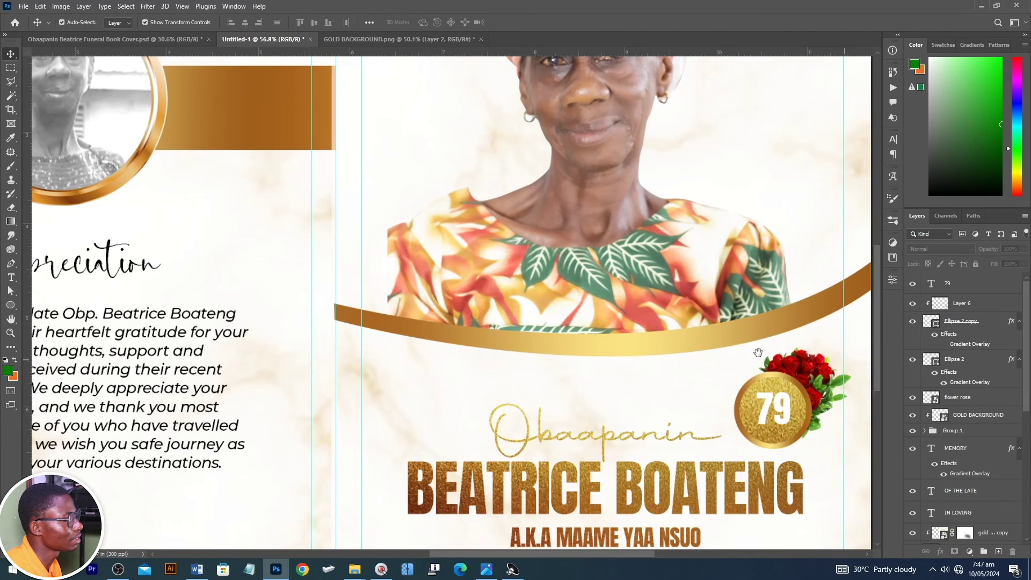
{"action": "left_click_drag", "start_coordinate": [758, 353], "coordinate": [652, 347]}
{"action": "scroll", "coordinate": [642, 366], "scroll_direction": "up", "scroll_amount": 3}
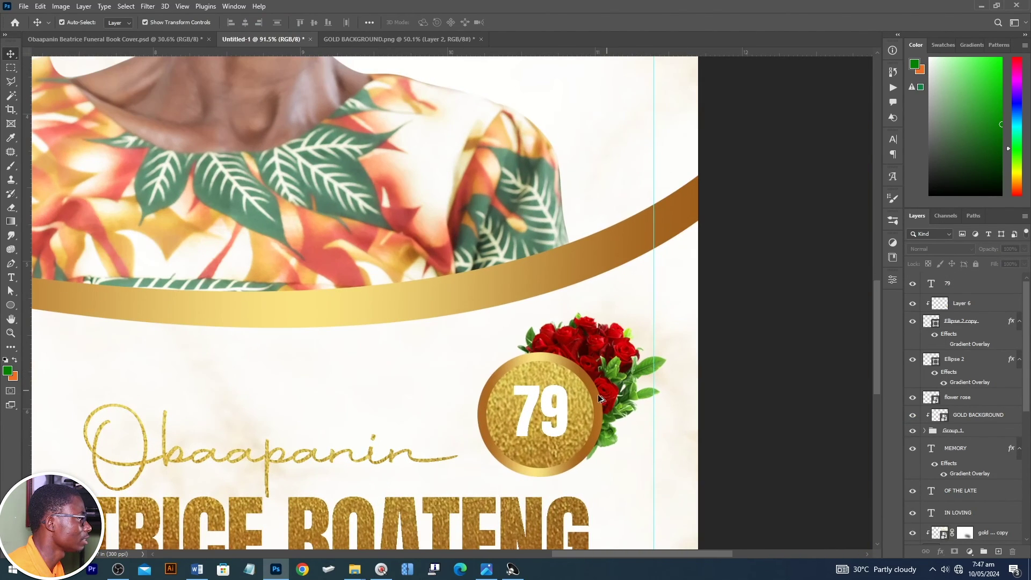
{"action": "left_click_drag", "start_coordinate": [539, 413], "coordinate": [541, 413]}
{"action": "key", "text": "ctrl+t"}
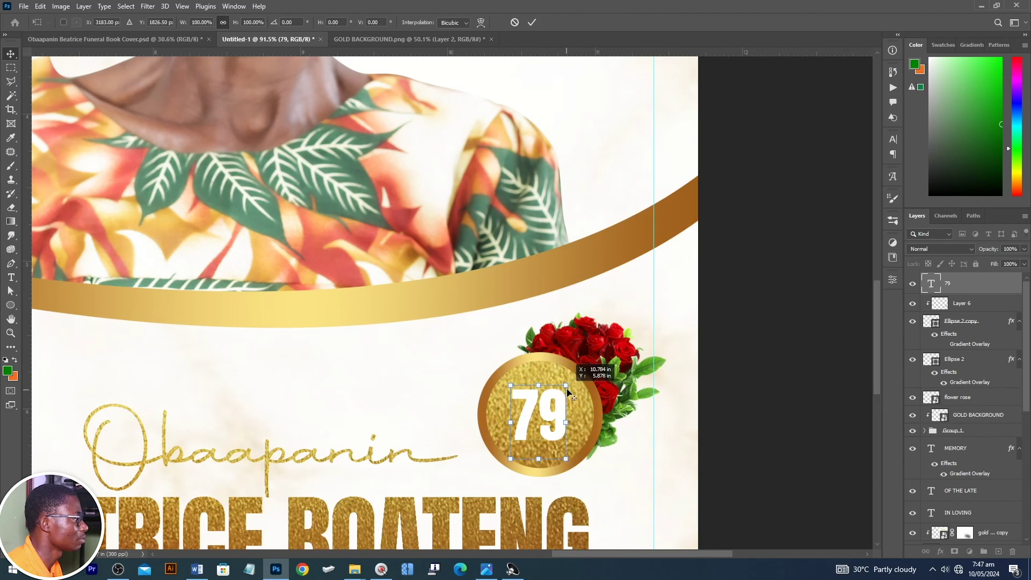
{"action": "left_click", "coordinate": [751, 331]}
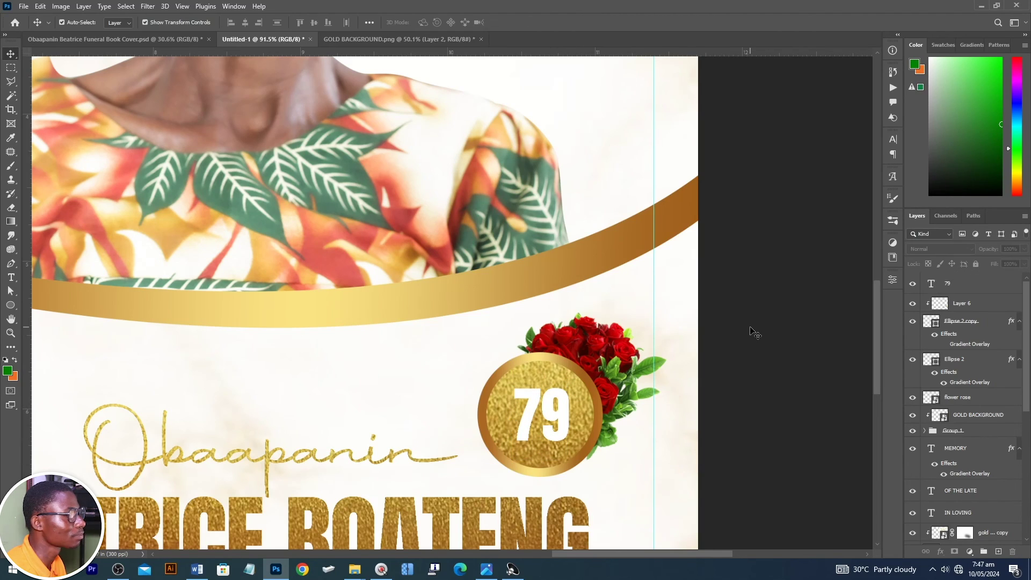